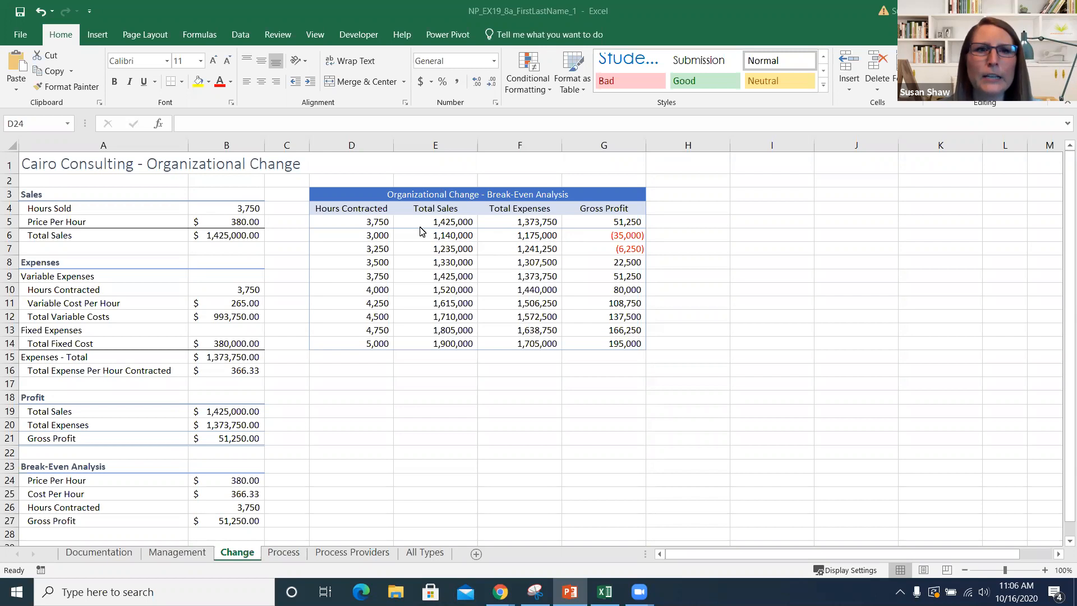
# Insert a Scatter with Straight Lines chart from the range D4:F14
pyautogui.click(351, 207)
pyautogui.moveTo(351, 207); pyautogui.dragTo(524, 342)
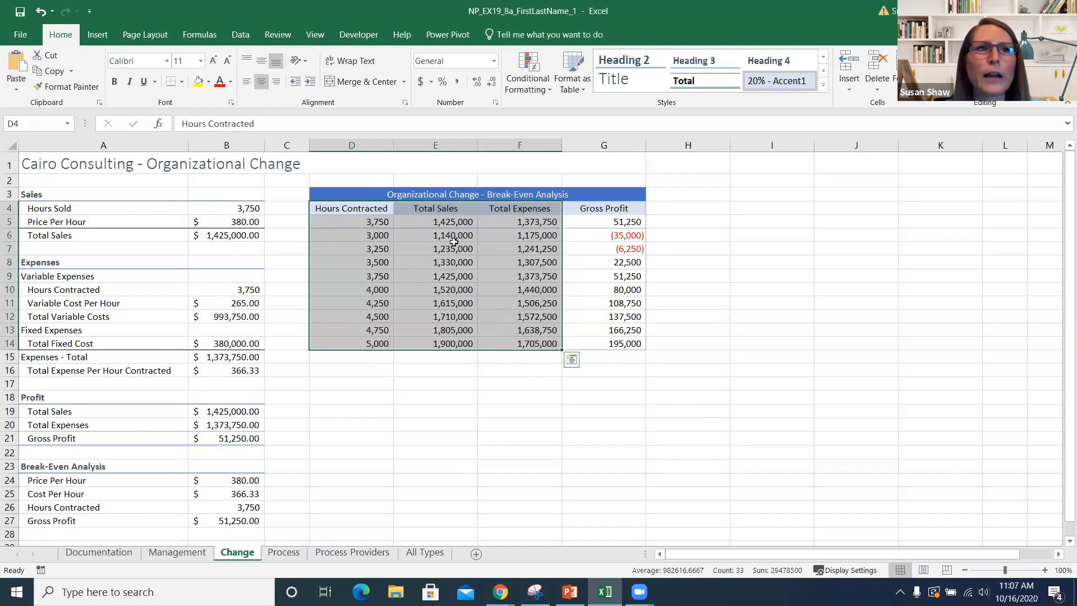
pyautogui.click(91, 37)
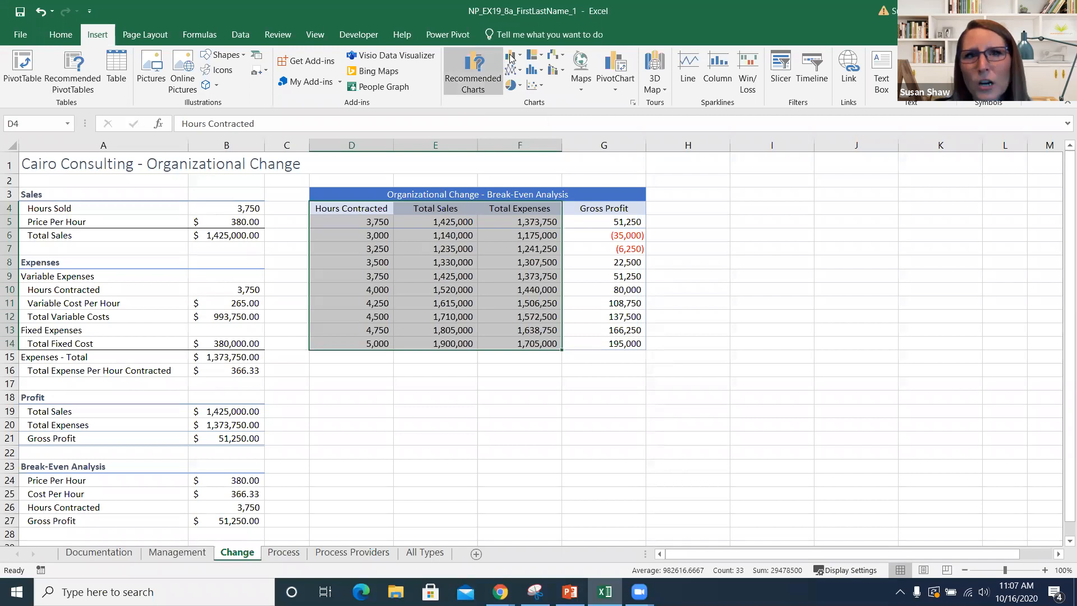
pyautogui.click(538, 88)
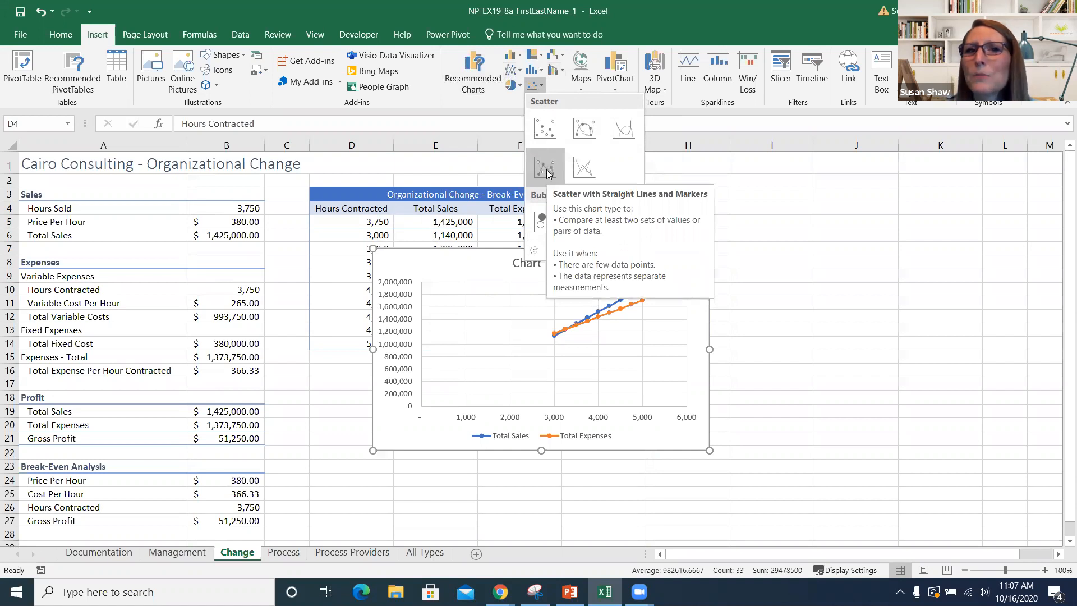
pyautogui.click(581, 170)
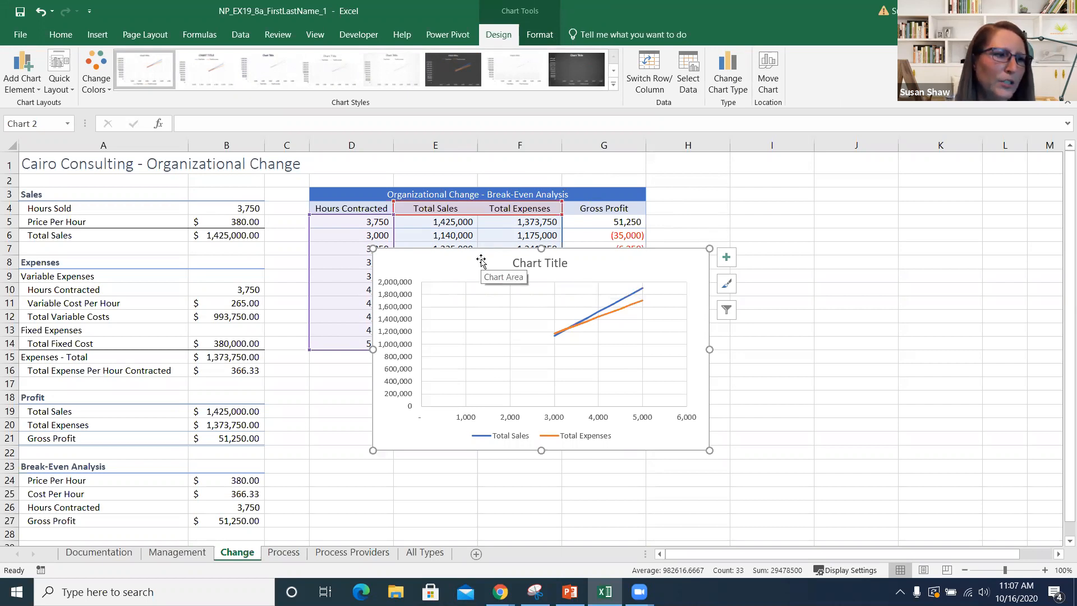
# Move and resize the scatter chart so it covers the range D15:H32 below the break-even table
pyautogui.moveTo(481, 261)
pyautogui.mouseDown()
pyautogui.moveTo(455, 345)
pyautogui.moveTo(420, 363)
pyautogui.mouseUp()
pyautogui.moveTo(646, 459); pyautogui.dragTo(729, 461)
pyautogui.scroll(-3, 702, 435)
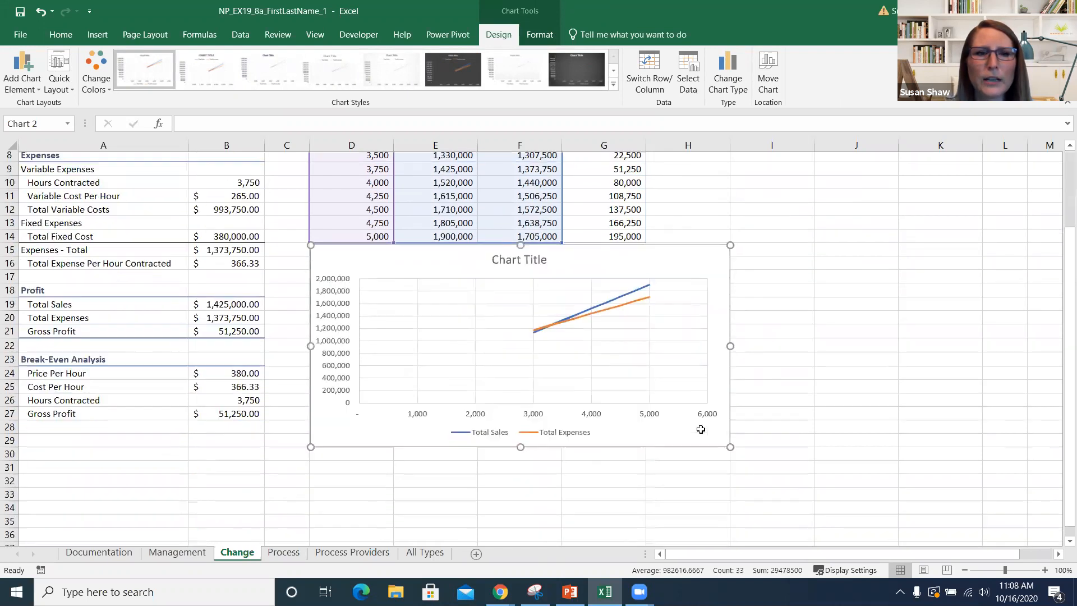
pyautogui.moveTo(521, 424); pyautogui.dragTo(529, 464)
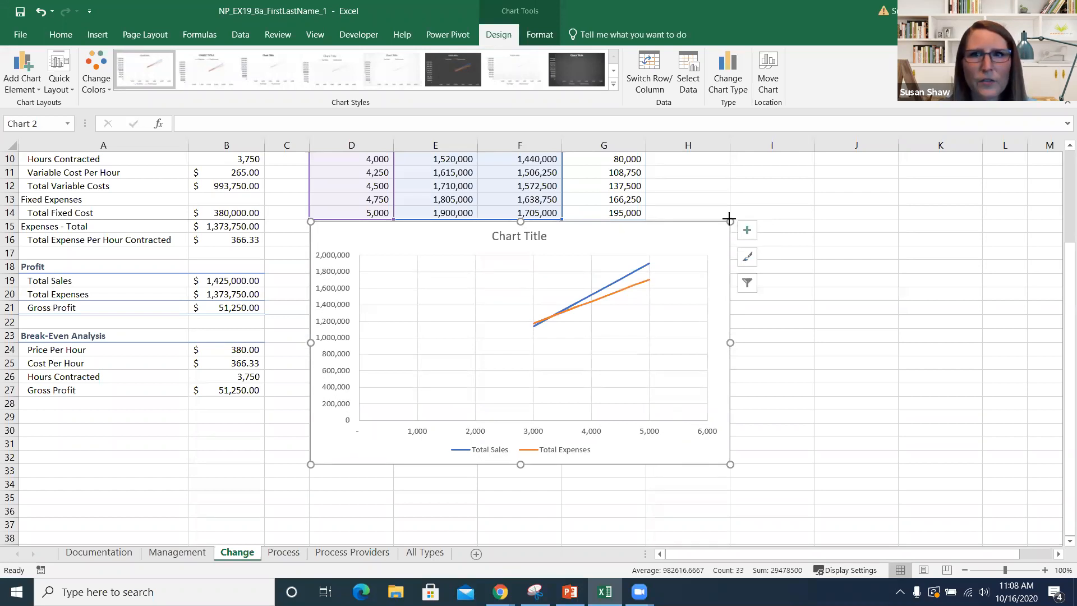
pyautogui.moveTo(730, 220); pyautogui.dragTo(729, 221)
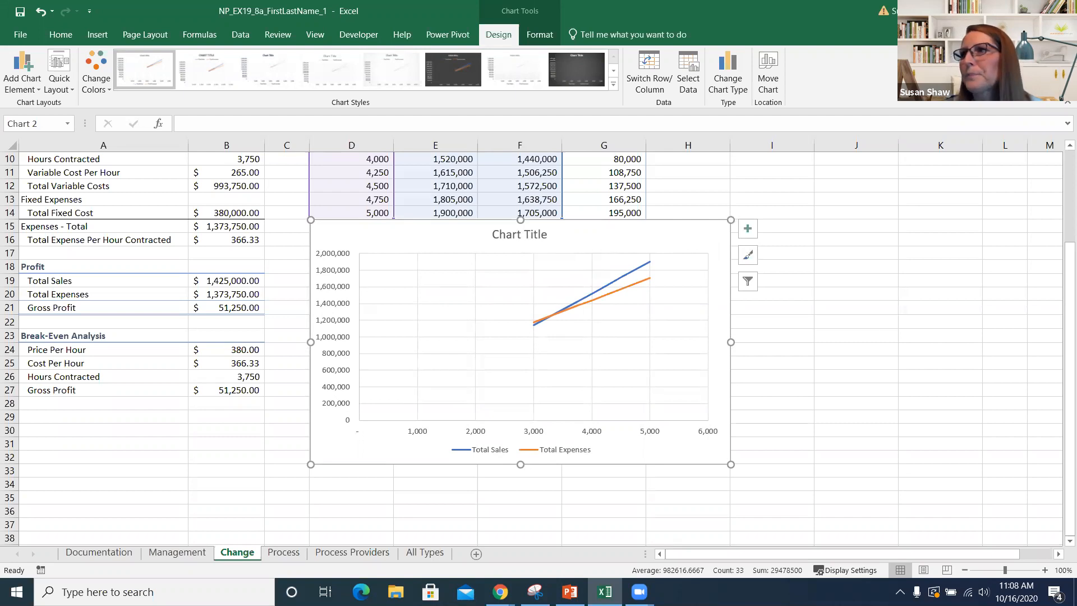
# Remove the chart title and add axis titles to the scatter chart
pyautogui.hotkey('alt', 'Tab')
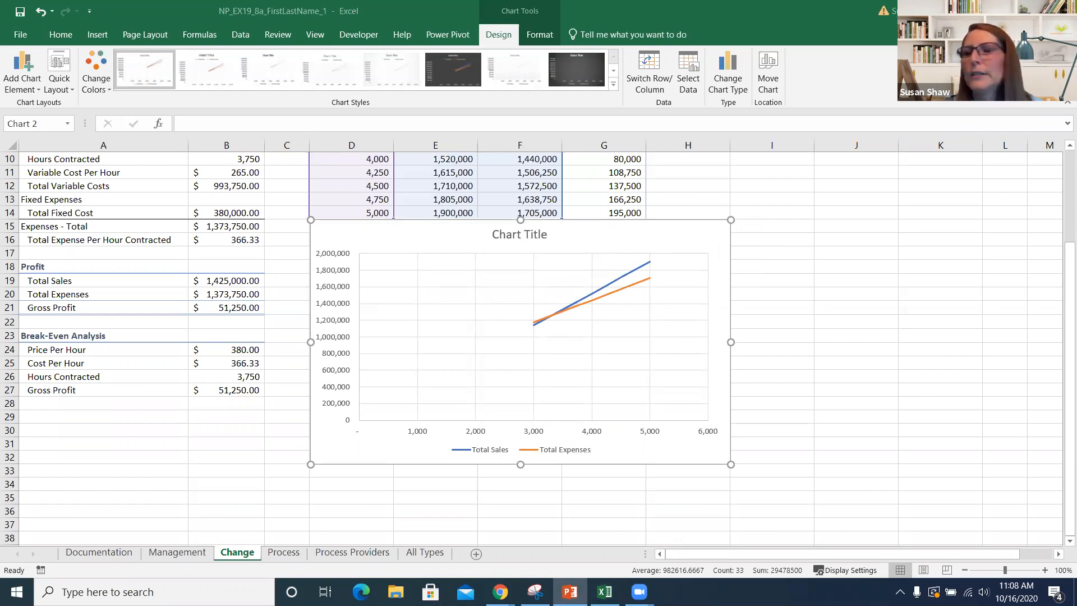
pyautogui.click(705, 239)
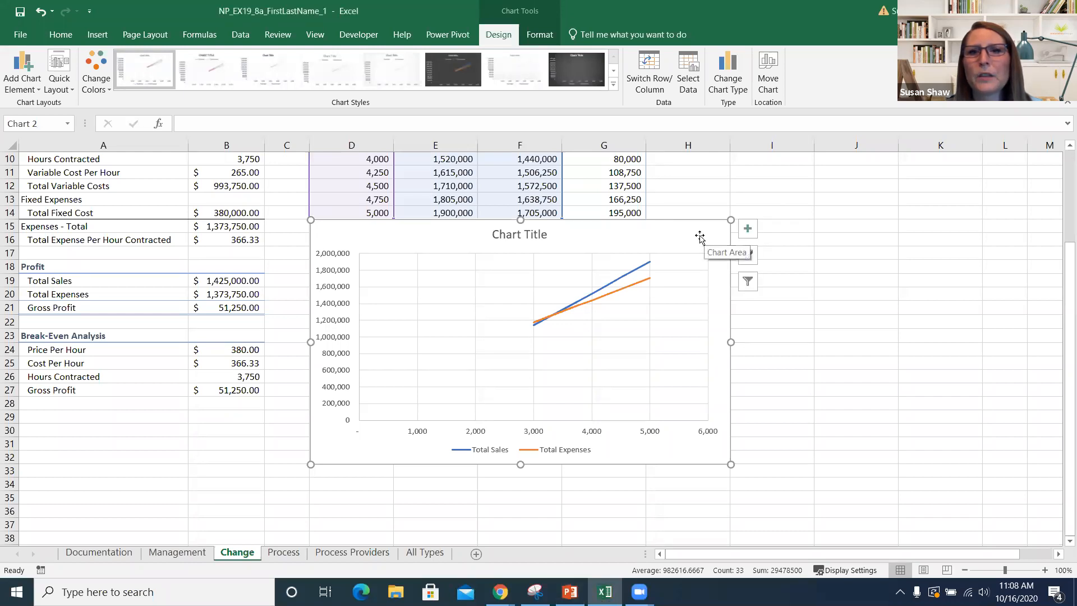
pyautogui.click(750, 229)
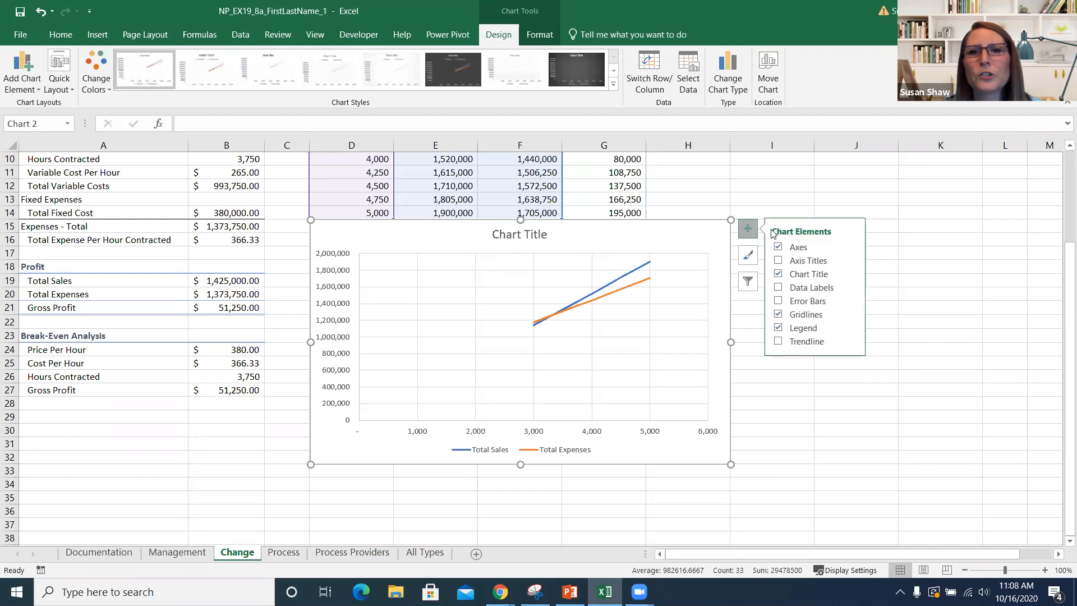
pyautogui.click(778, 275)
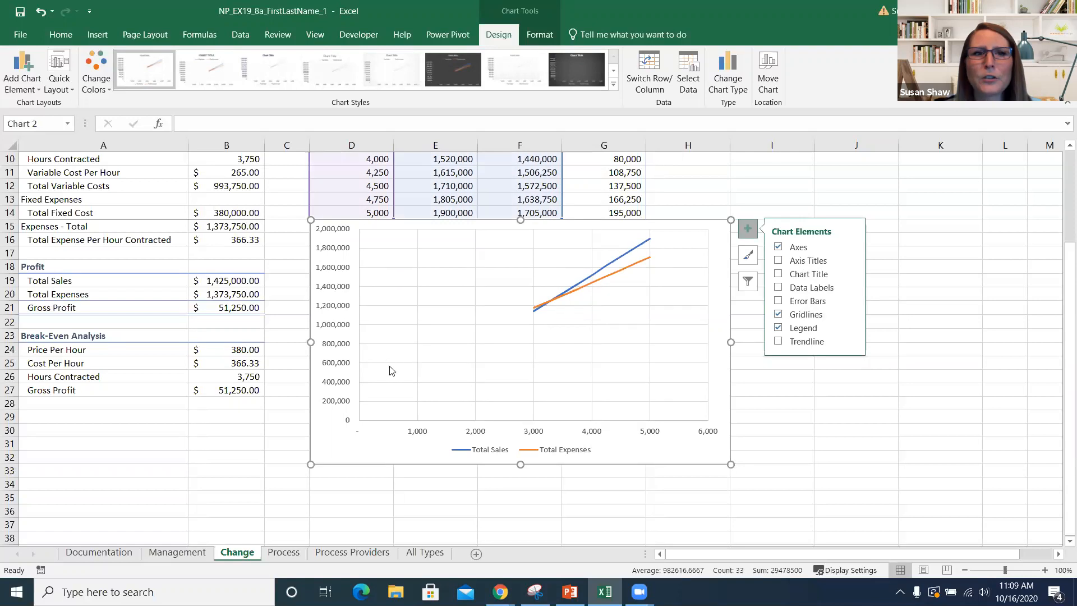
pyautogui.click(779, 261)
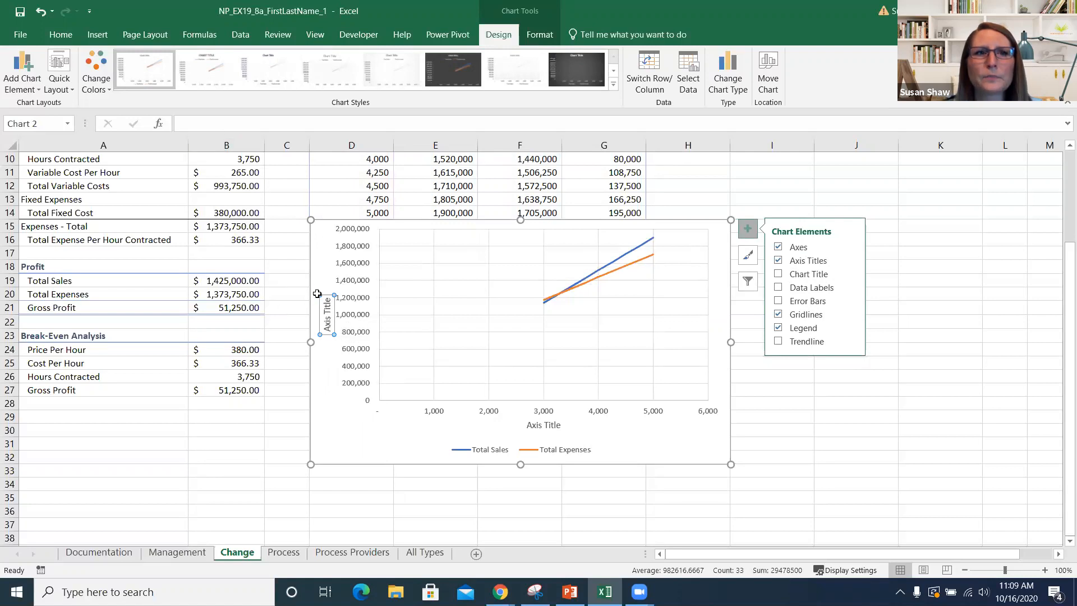
# Set the vertical axis title to "Sales and Expenses"
pyautogui.click(330, 321)
pyautogui.click(330, 320)
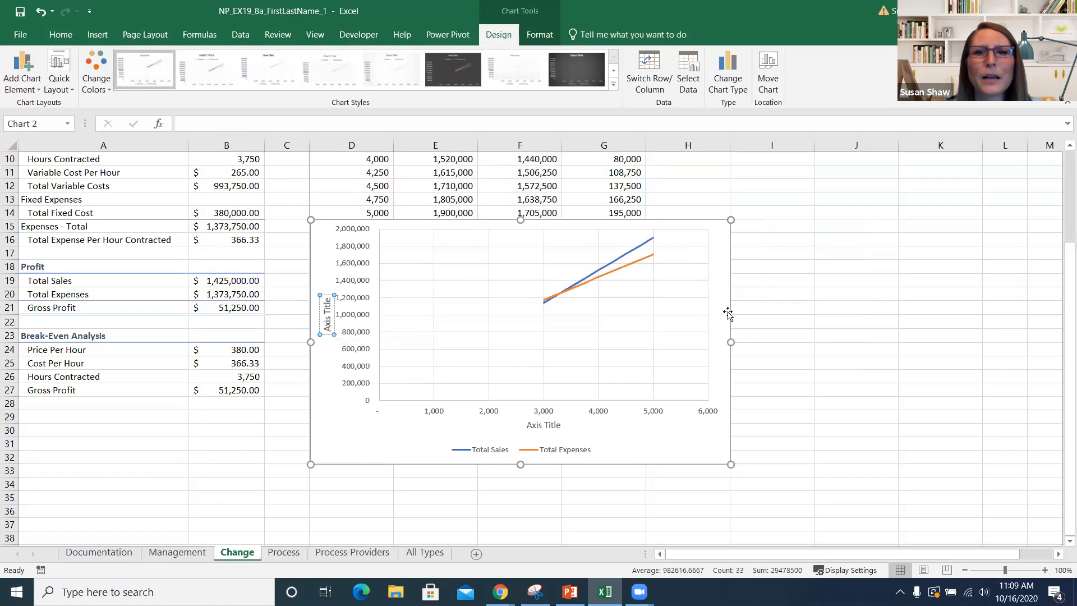
pyautogui.click(728, 242)
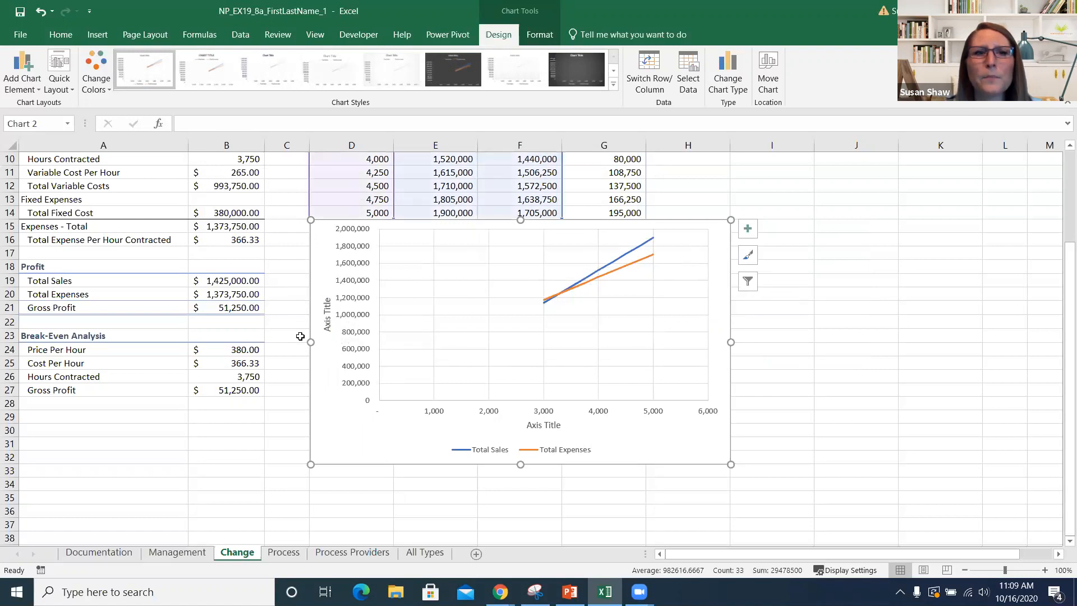
pyautogui.click(329, 317)
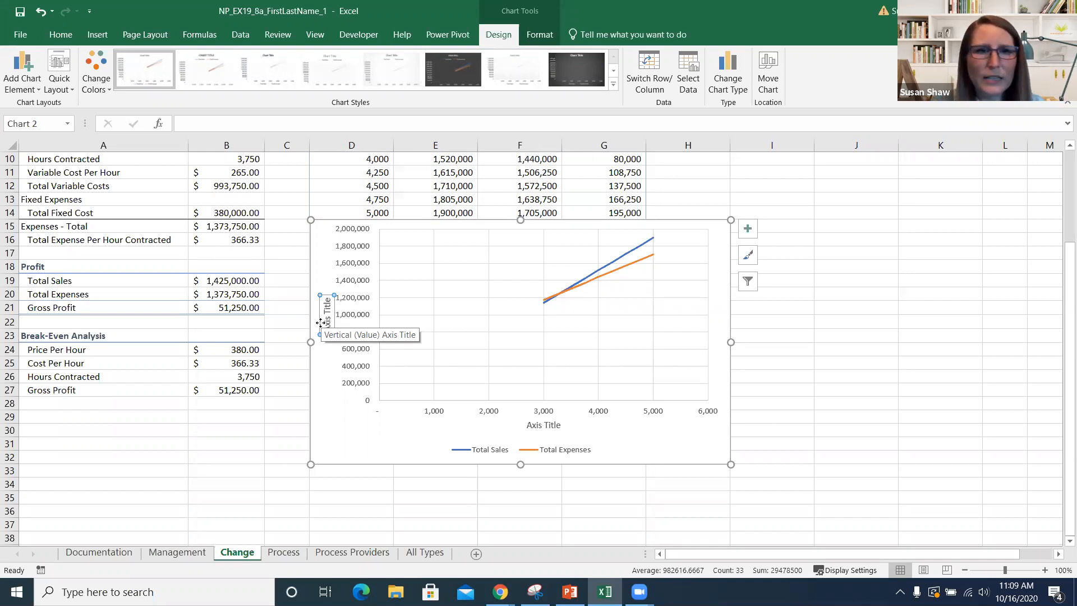
pyautogui.write('Sal')
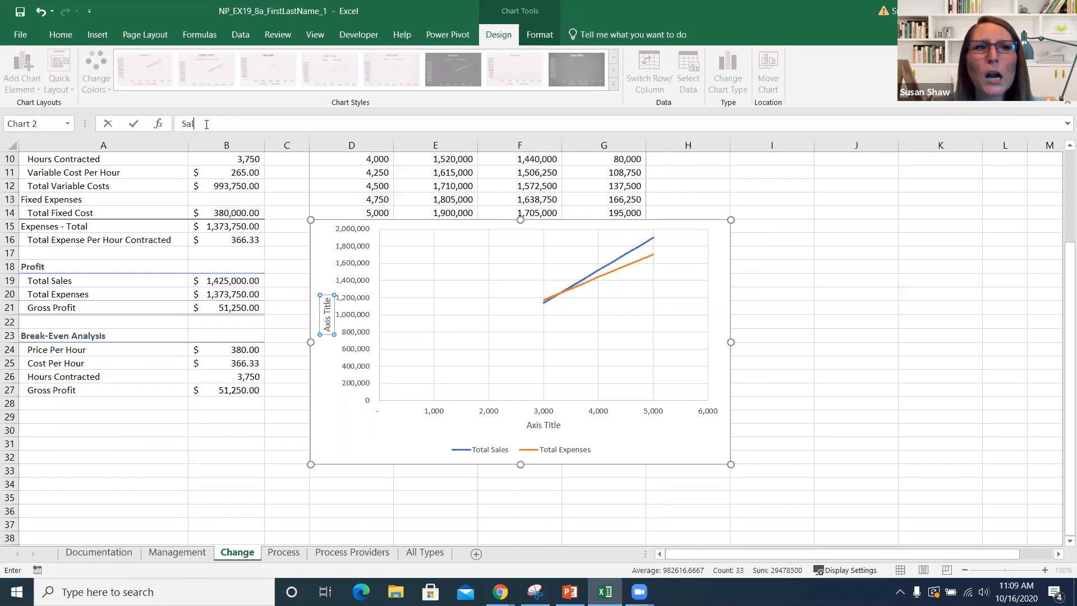
pyautogui.write('es and Expenses')
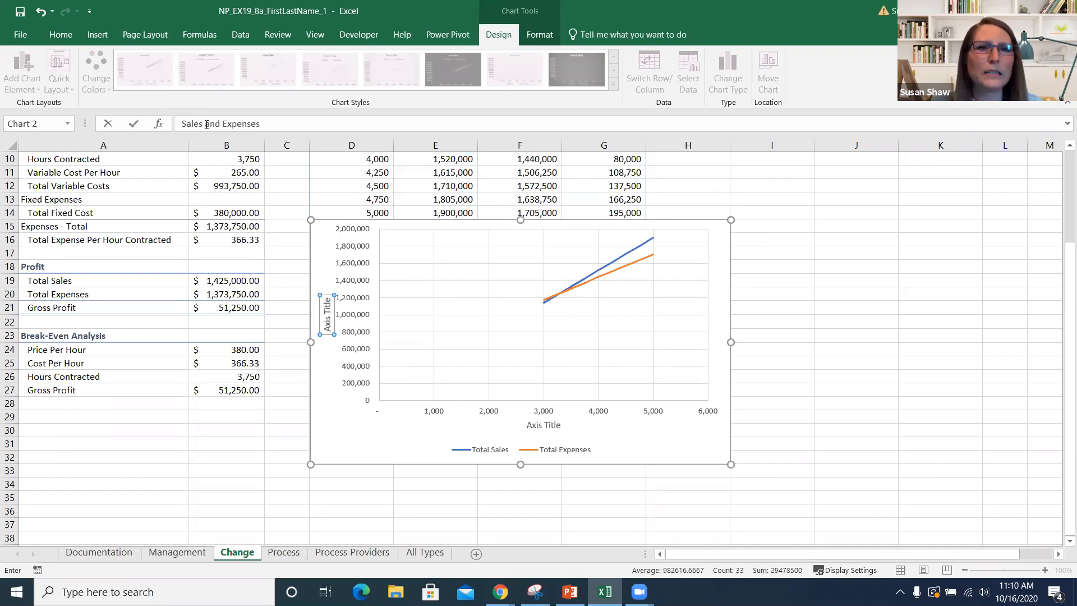
pyautogui.press('Return')
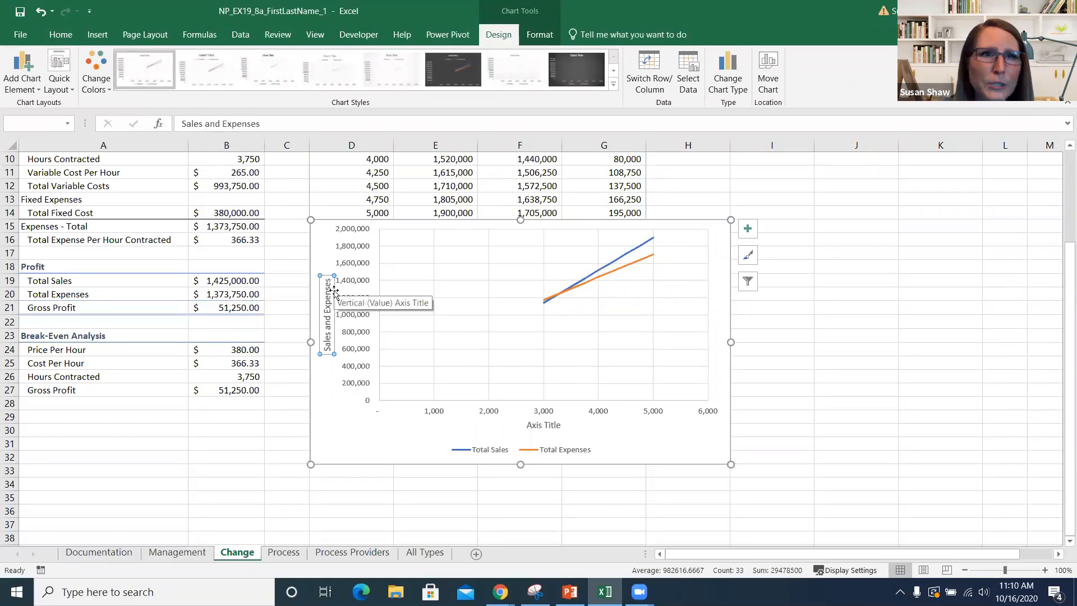
# Set the horizontal axis title to "Hours Contracted"
pyautogui.click(543, 425)
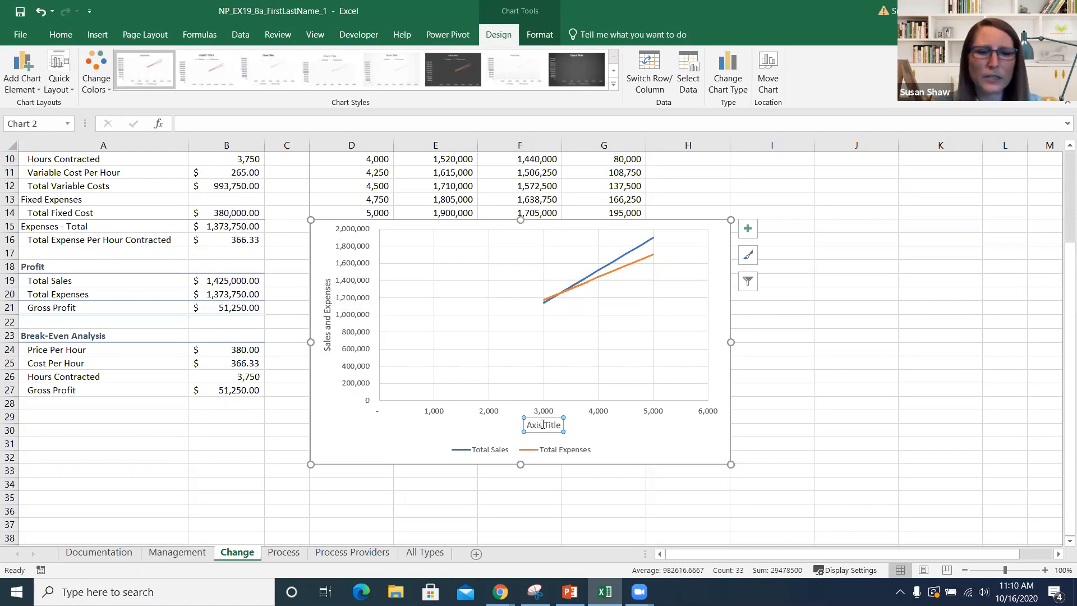
pyautogui.write('Hours')
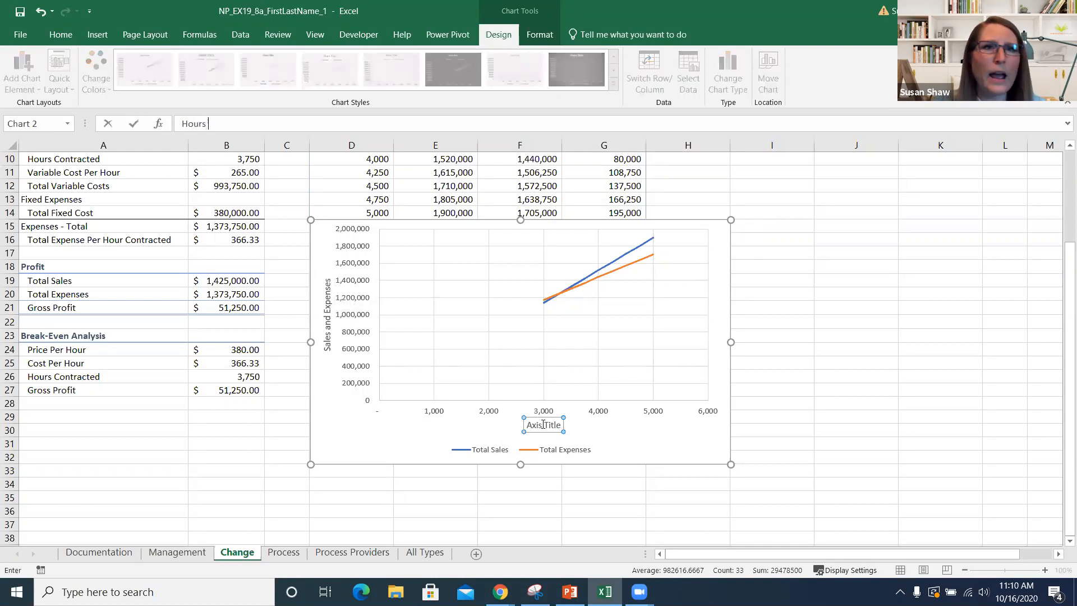
pyautogui.write(' Contracted')
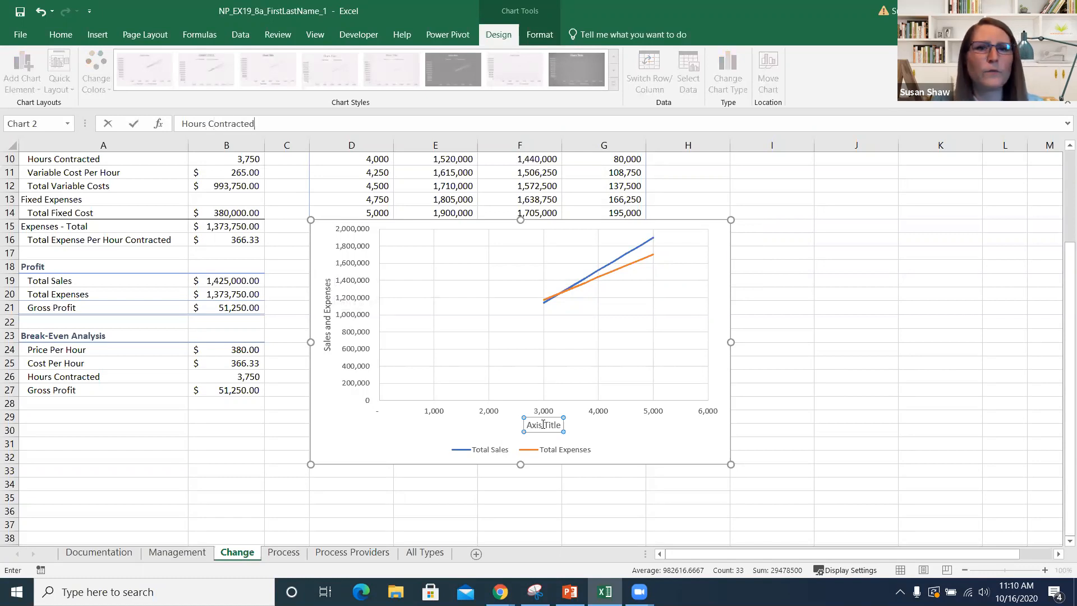
pyautogui.press('Return')
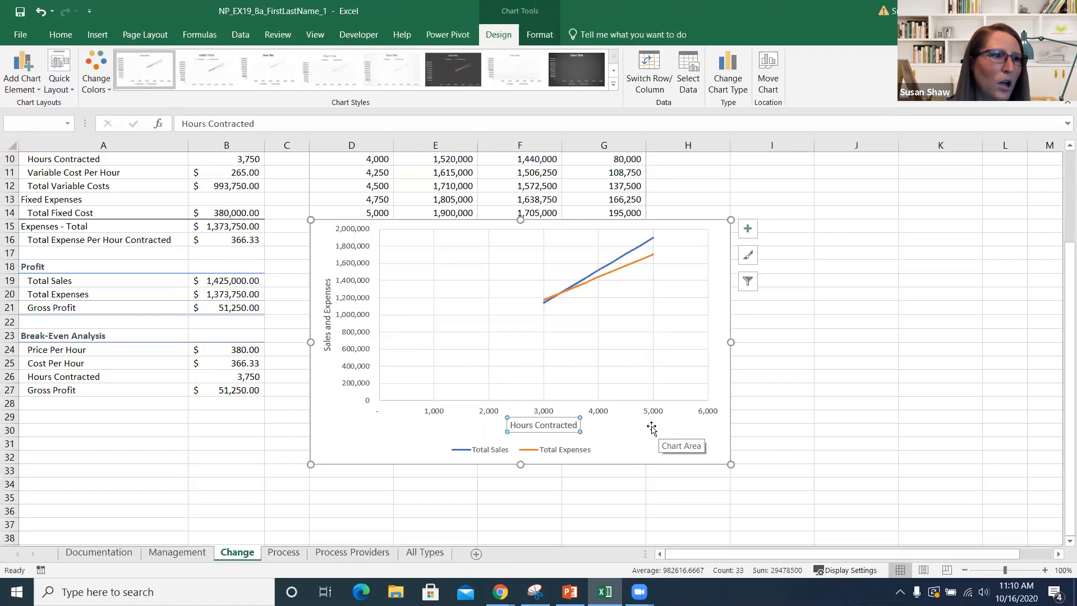
pyautogui.click(748, 230)
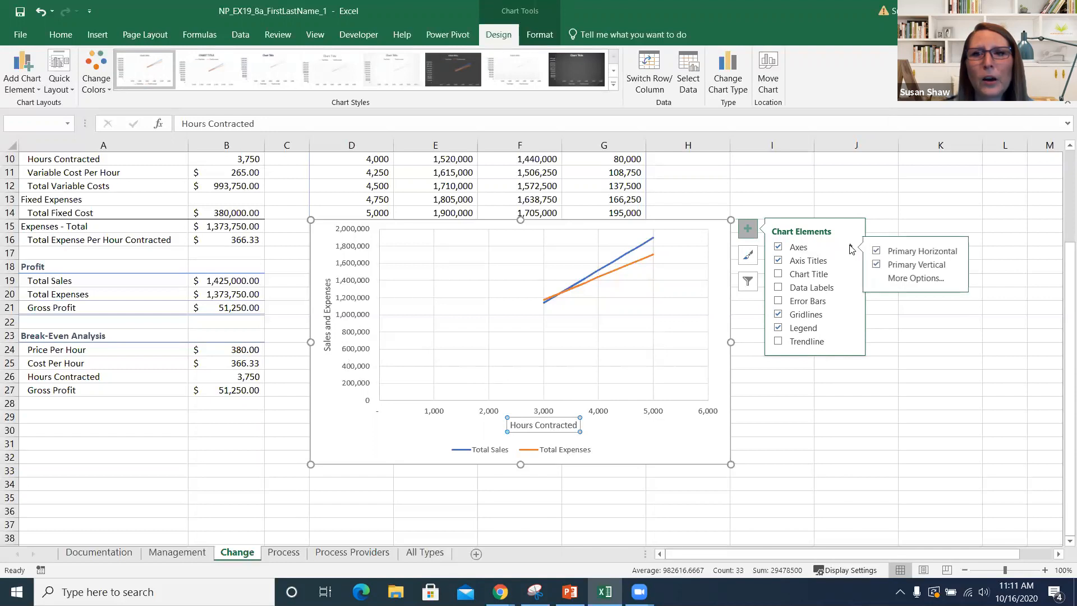
pyautogui.click(898, 280)
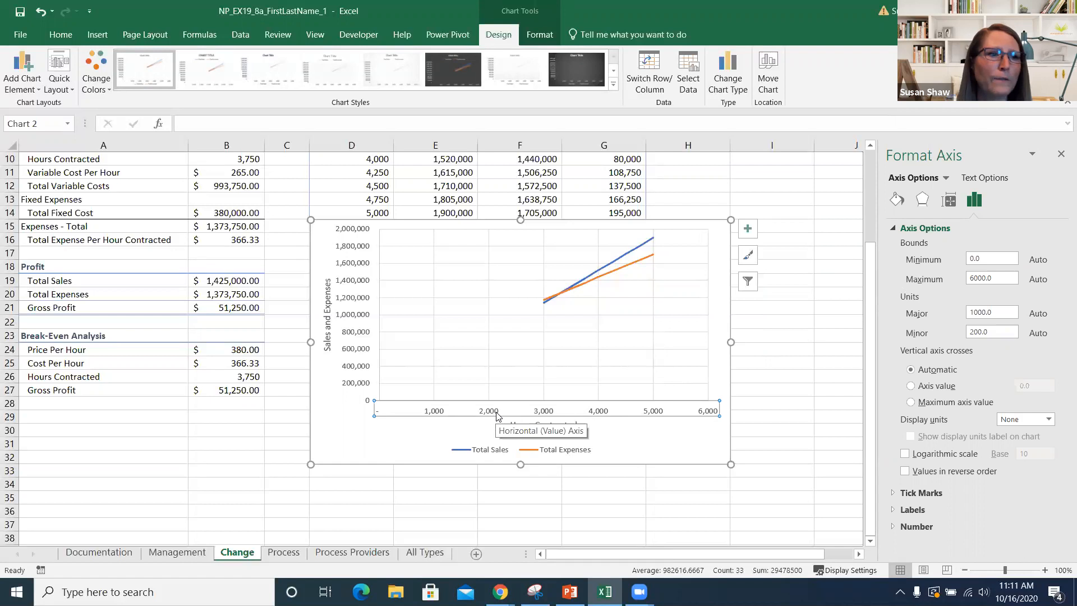
pyautogui.click(347, 272)
pyautogui.click(351, 281)
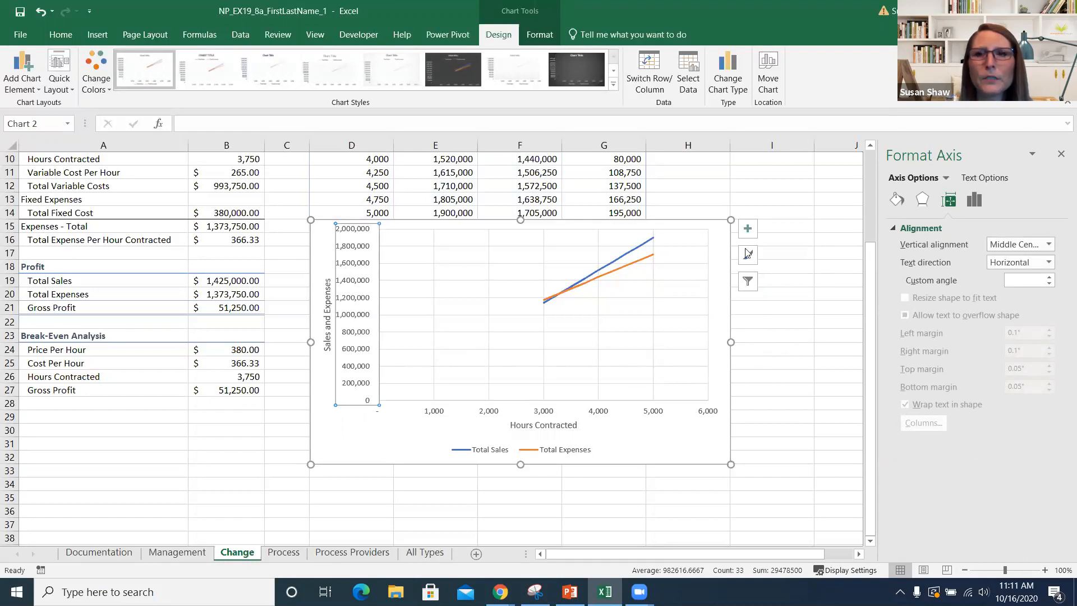
pyautogui.click(747, 229)
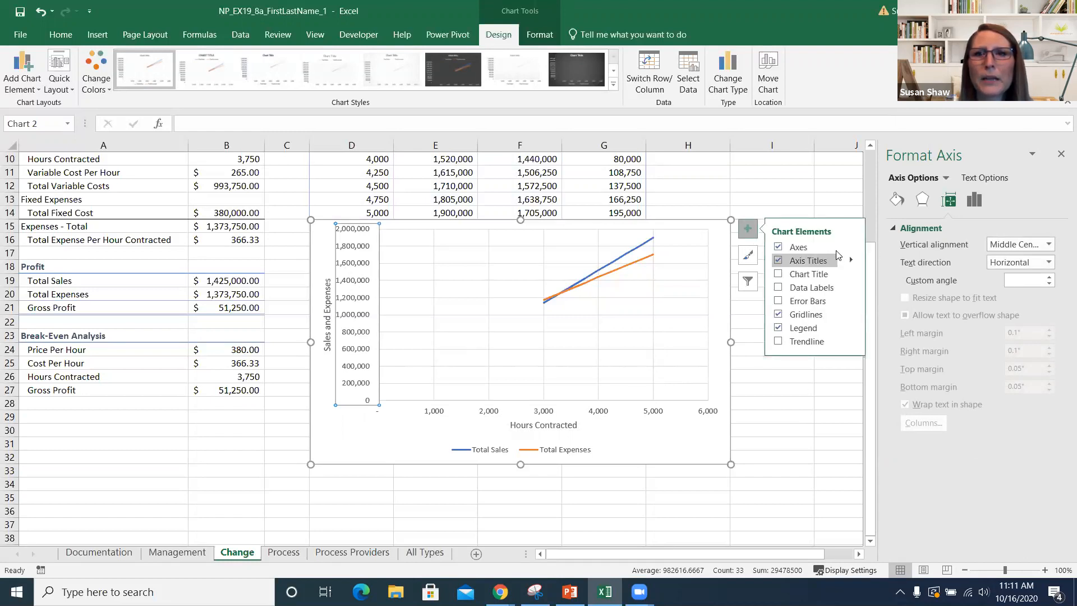
pyautogui.moveTo(851, 246)
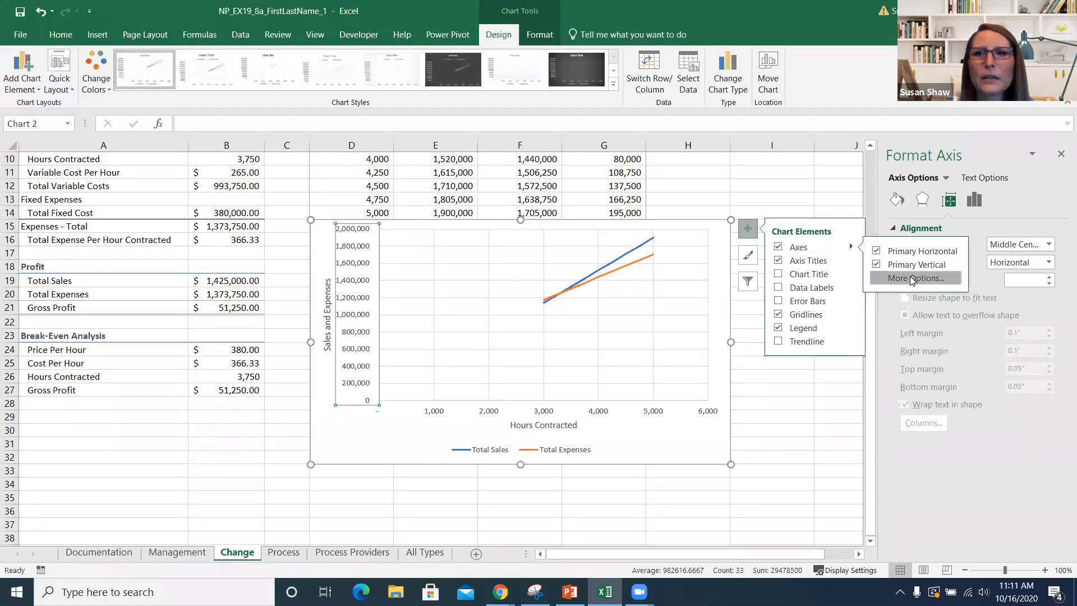
pyautogui.click(912, 279)
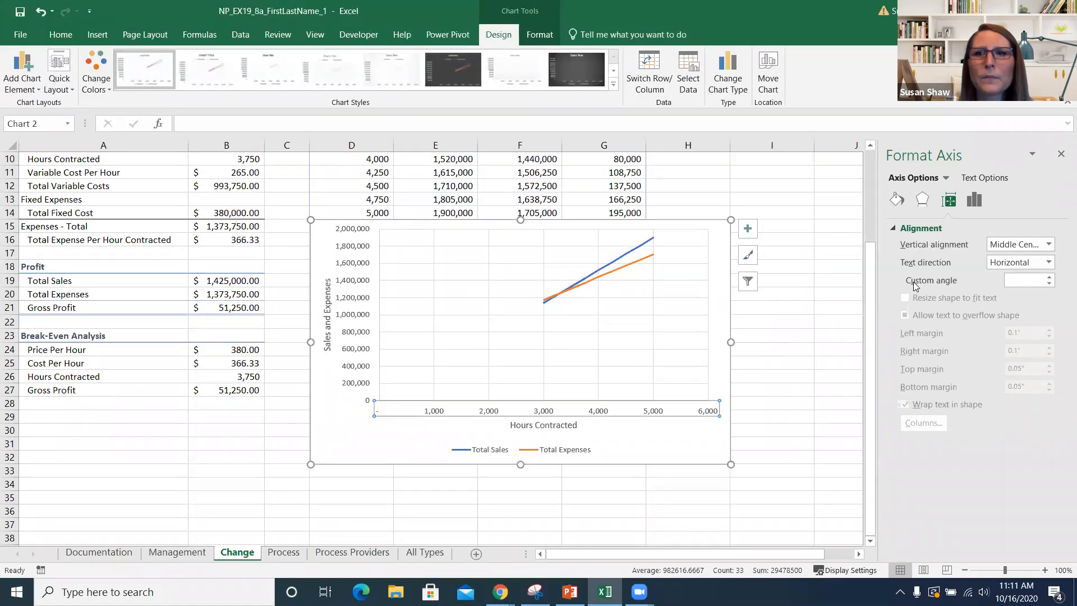
# Set the horizontal axis bounds to a minimum of 3000 and a maximum of 5000
pyautogui.click(750, 236)
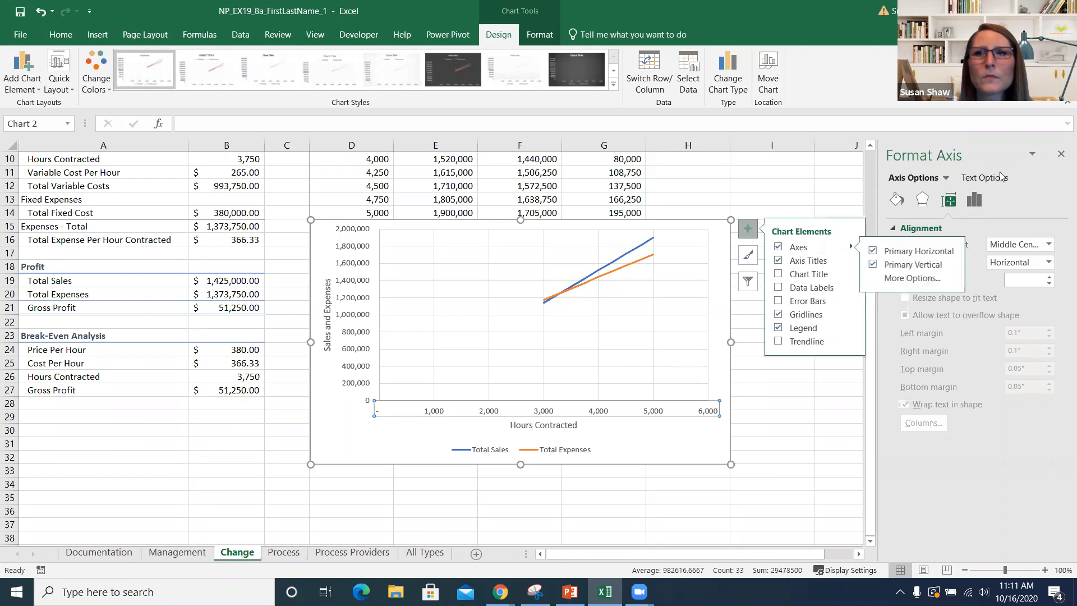
pyautogui.click(1061, 154)
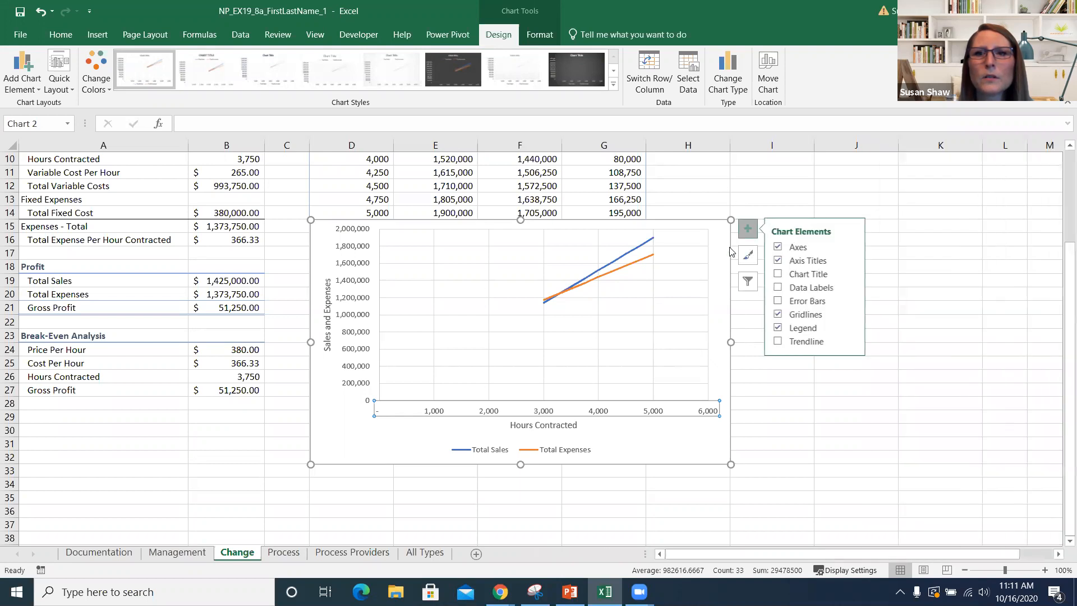
pyautogui.moveTo(853, 249)
pyautogui.click(914, 280)
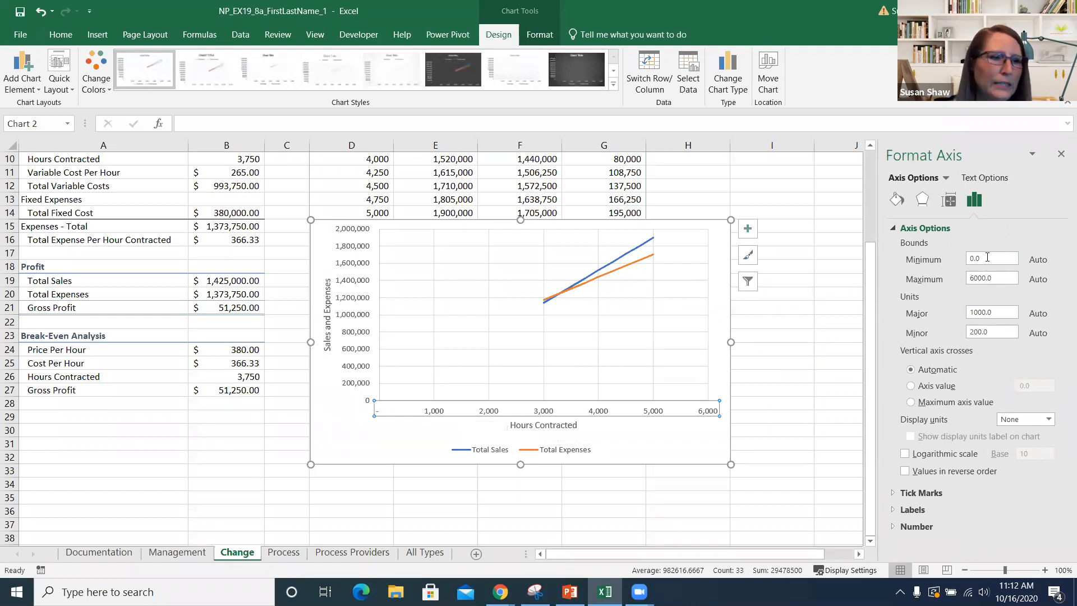
pyautogui.moveTo(987, 257); pyautogui.dragTo(964, 261)
pyautogui.write('3000')
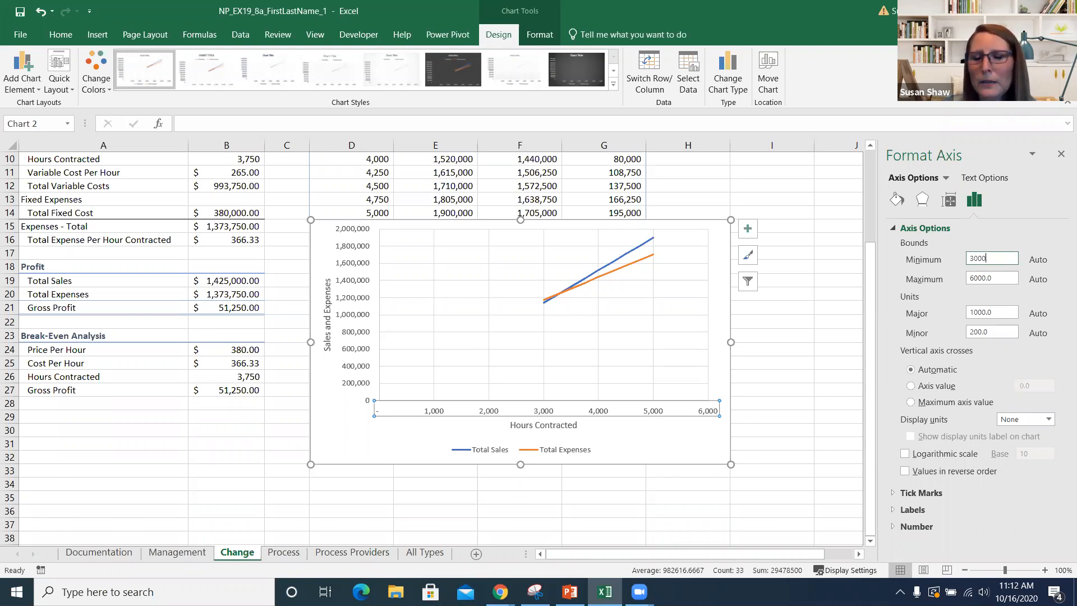
pyautogui.press('Return')
pyautogui.doubleClick(998, 276)
pyautogui.write('5000')
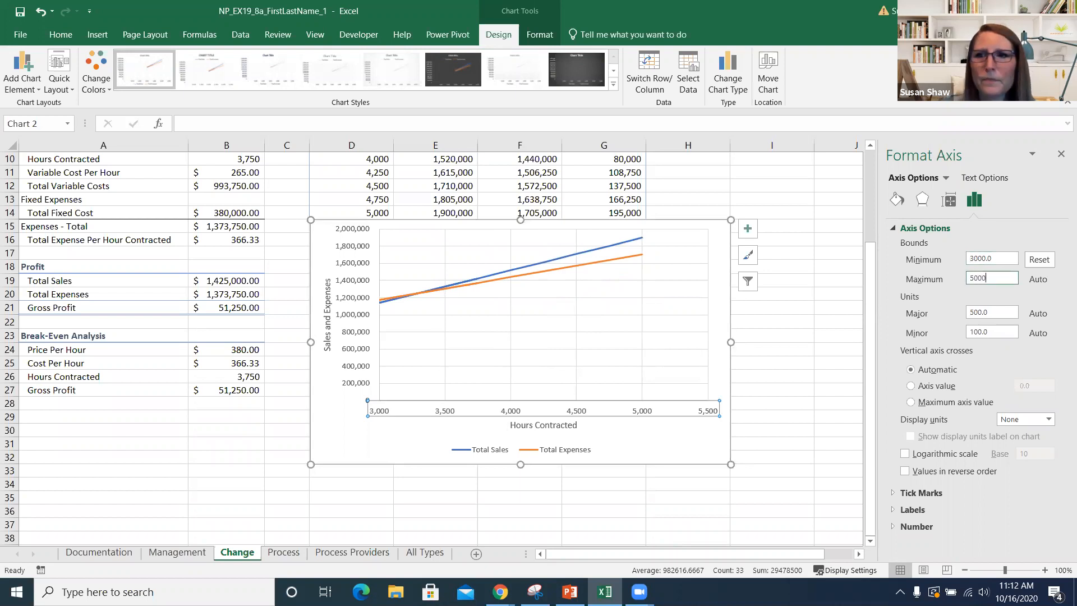
pyautogui.press('Return')
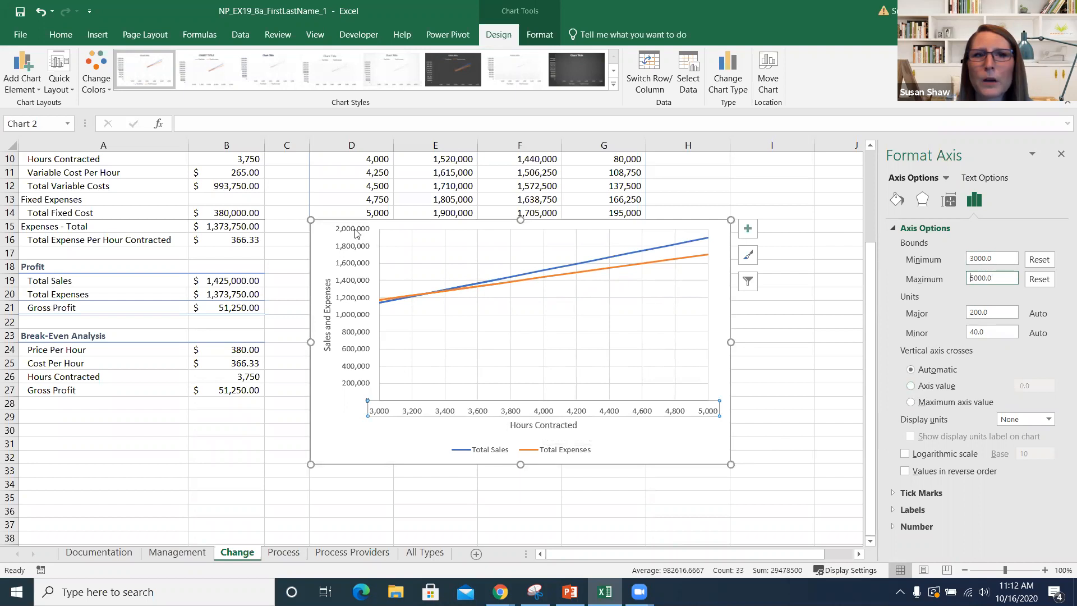
# Look through the formatting options available for the scatter chart's vertical value axis
pyautogui.click(359, 257)
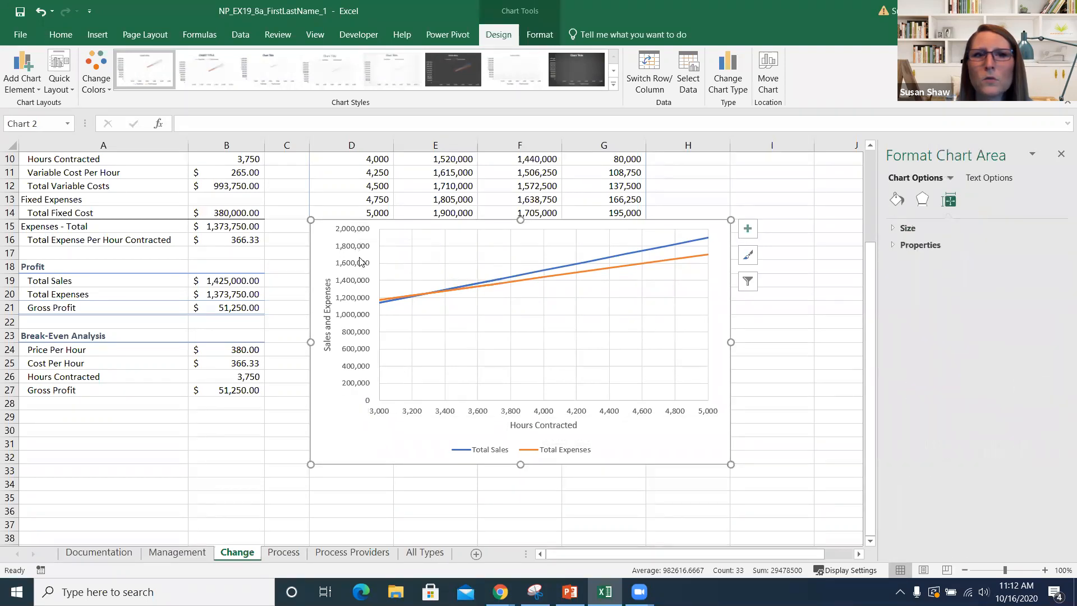
pyautogui.click(362, 268)
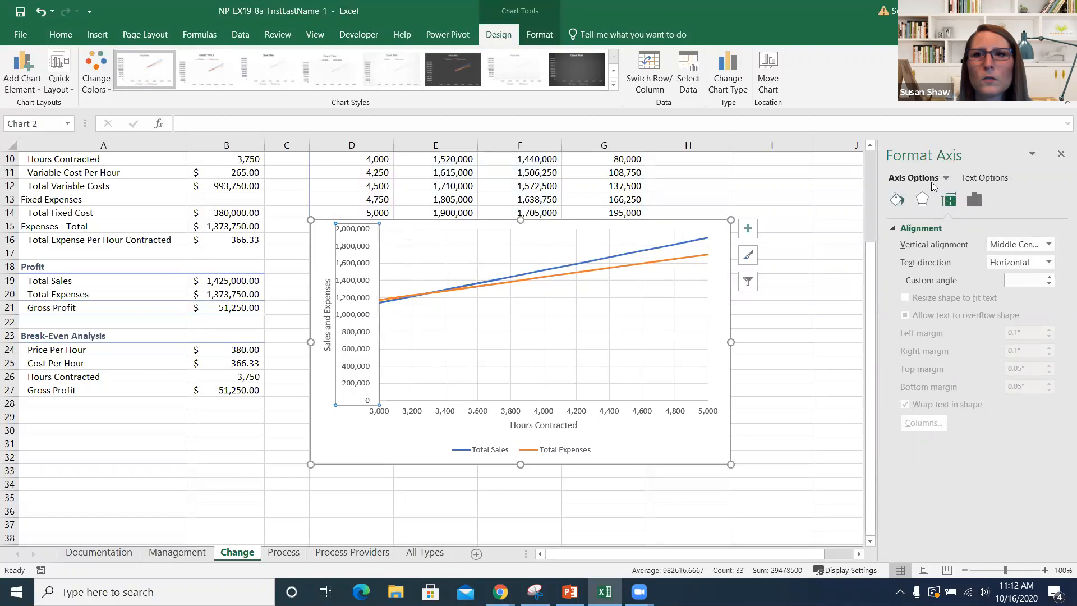
pyautogui.click(947, 178)
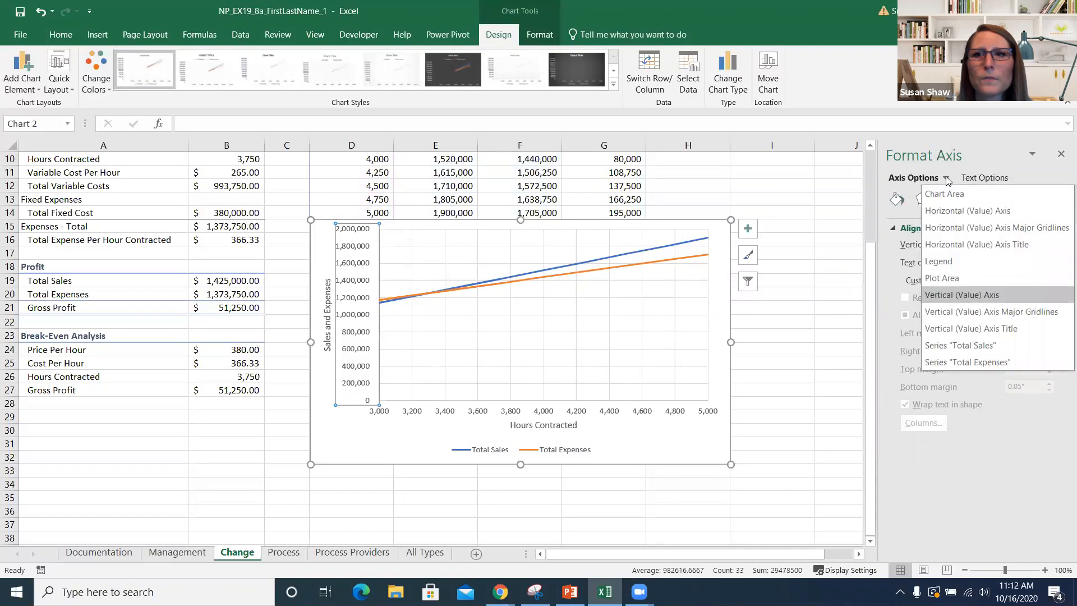
pyautogui.click(965, 294)
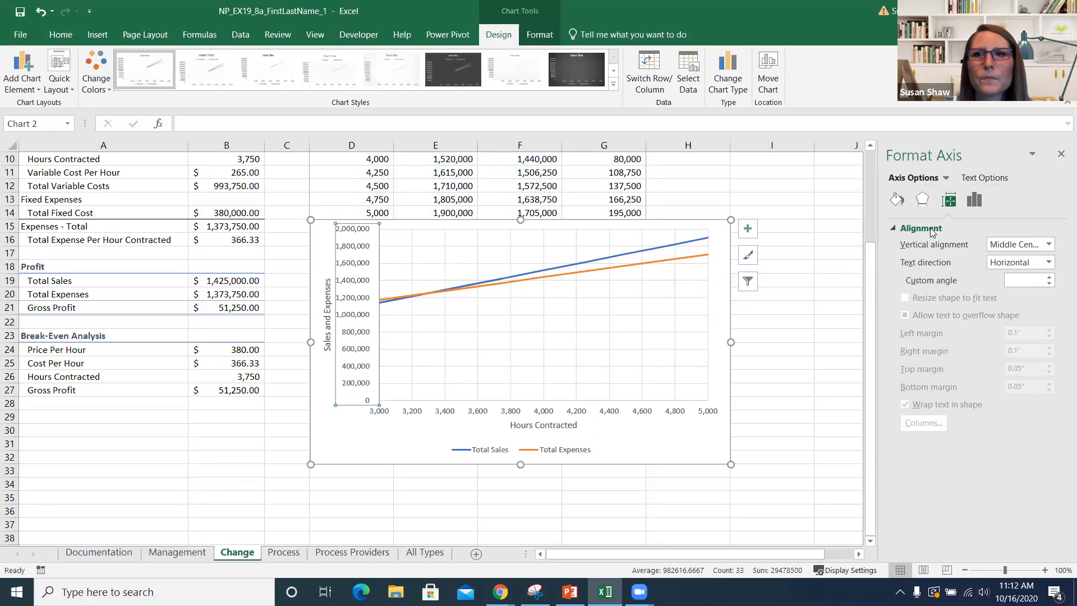
pyautogui.click(896, 230)
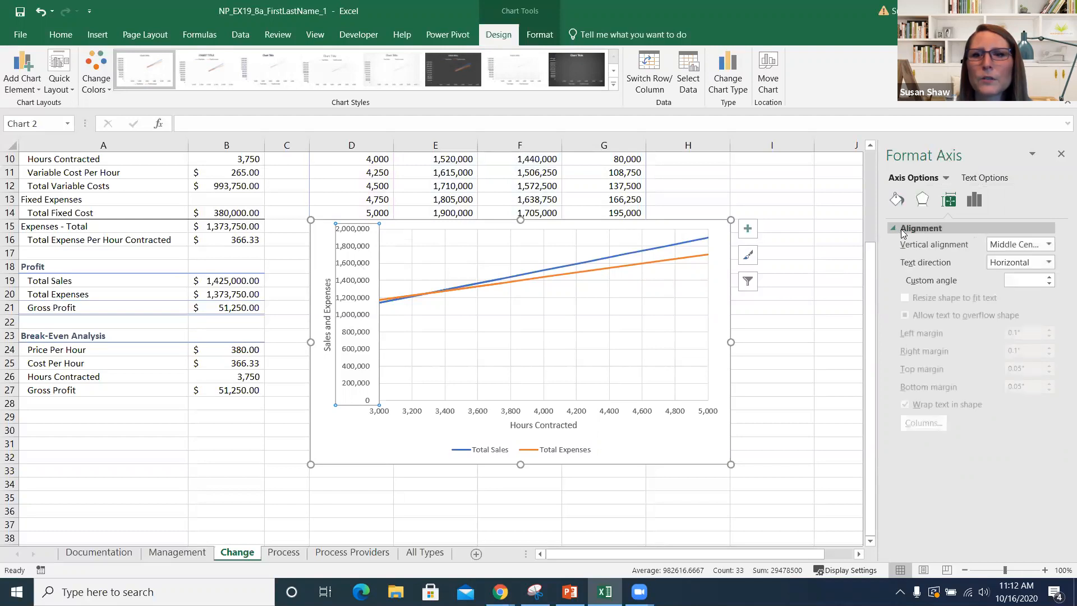
pyautogui.click(946, 178)
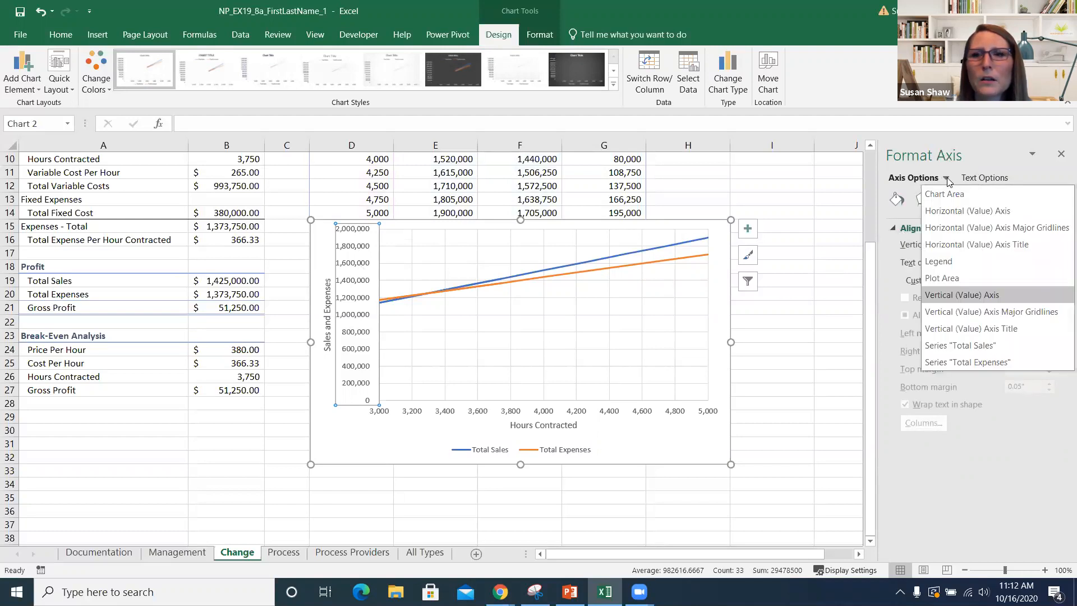
pyautogui.click(975, 296)
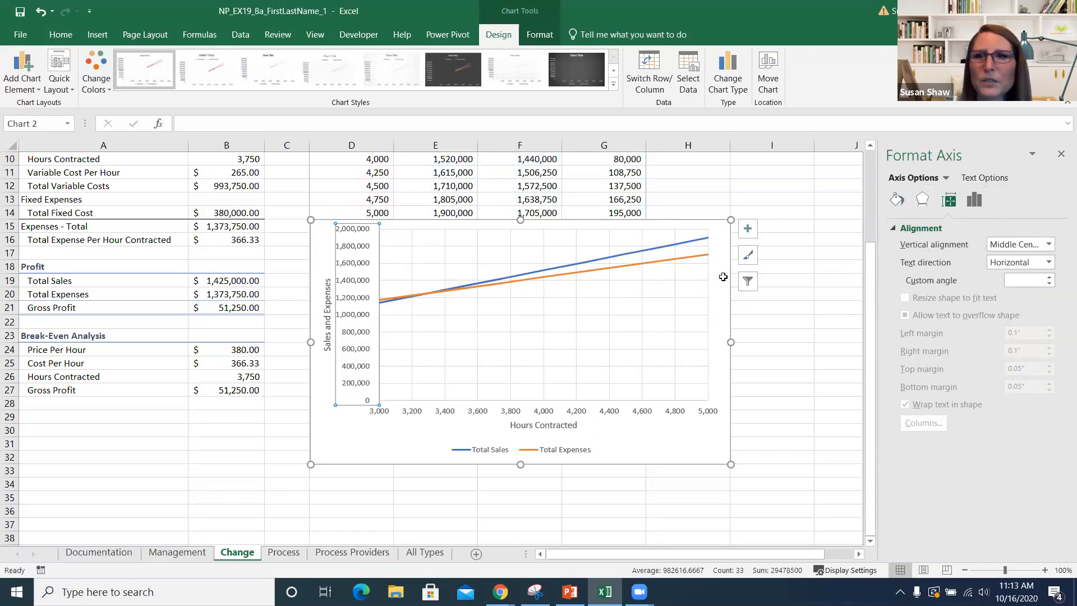
pyautogui.click(944, 179)
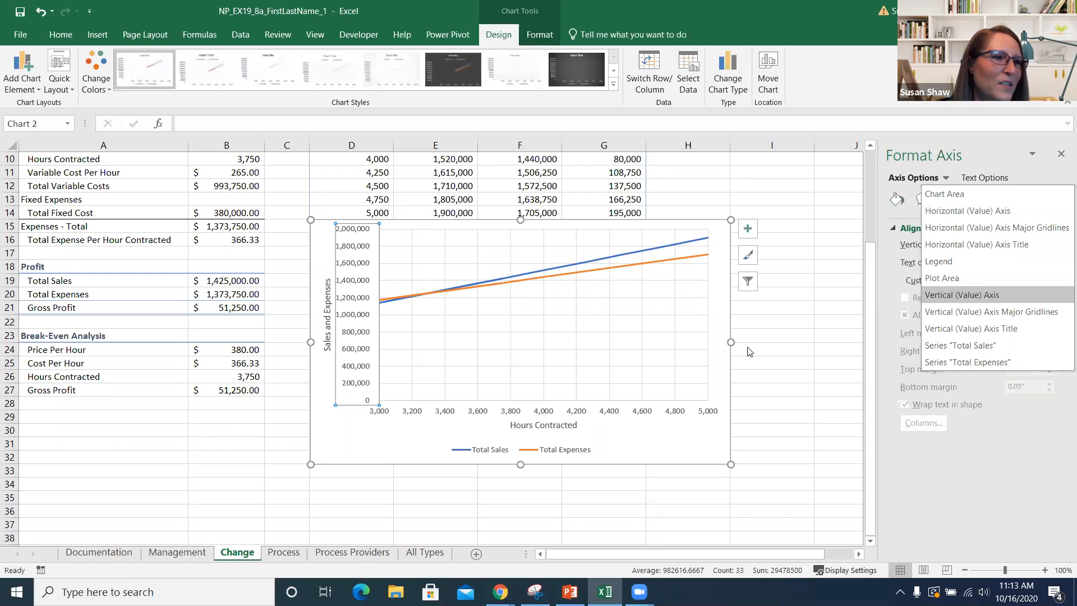
pyautogui.click(777, 343)
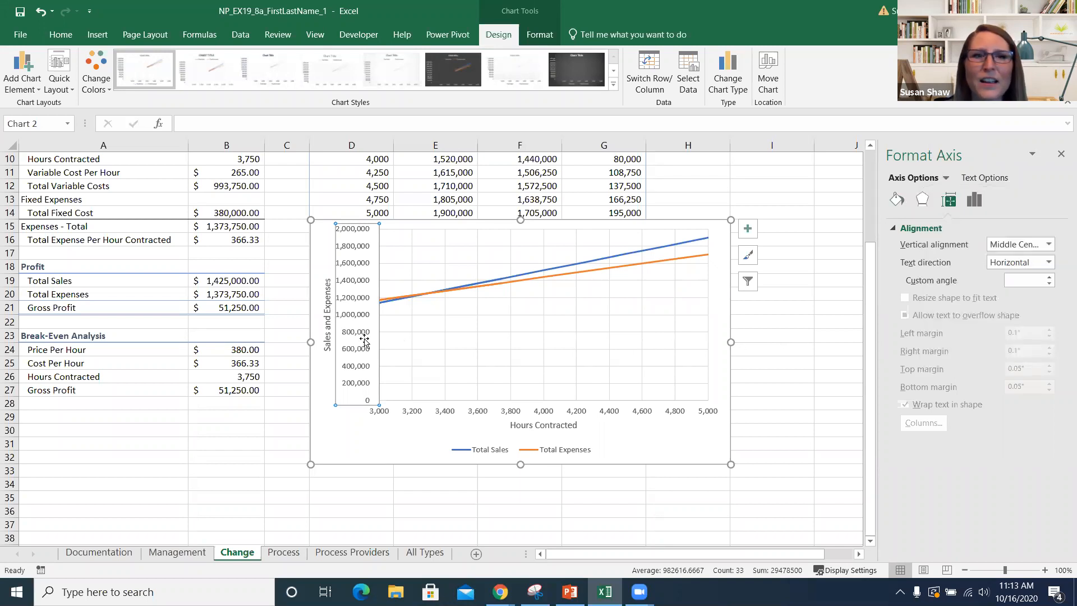
pyautogui.press('Escape')
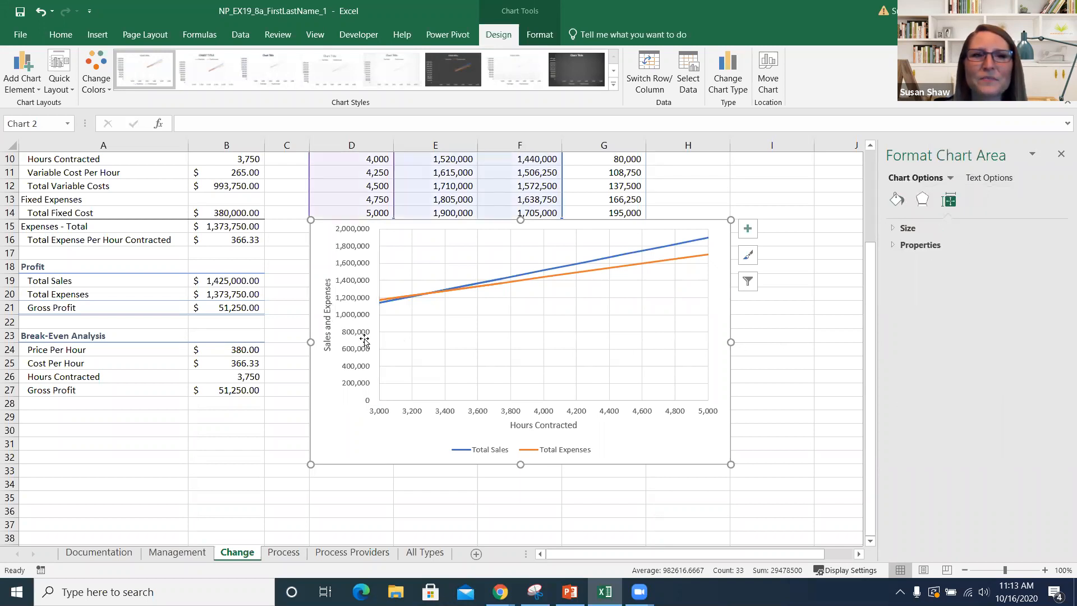
pyautogui.click(357, 272)
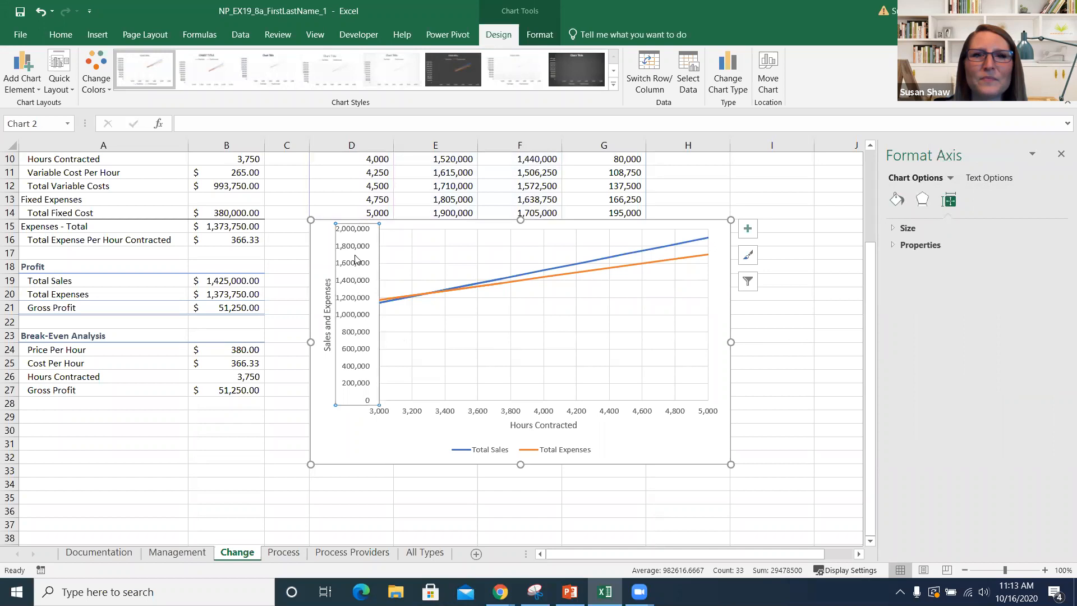
pyautogui.click(747, 230)
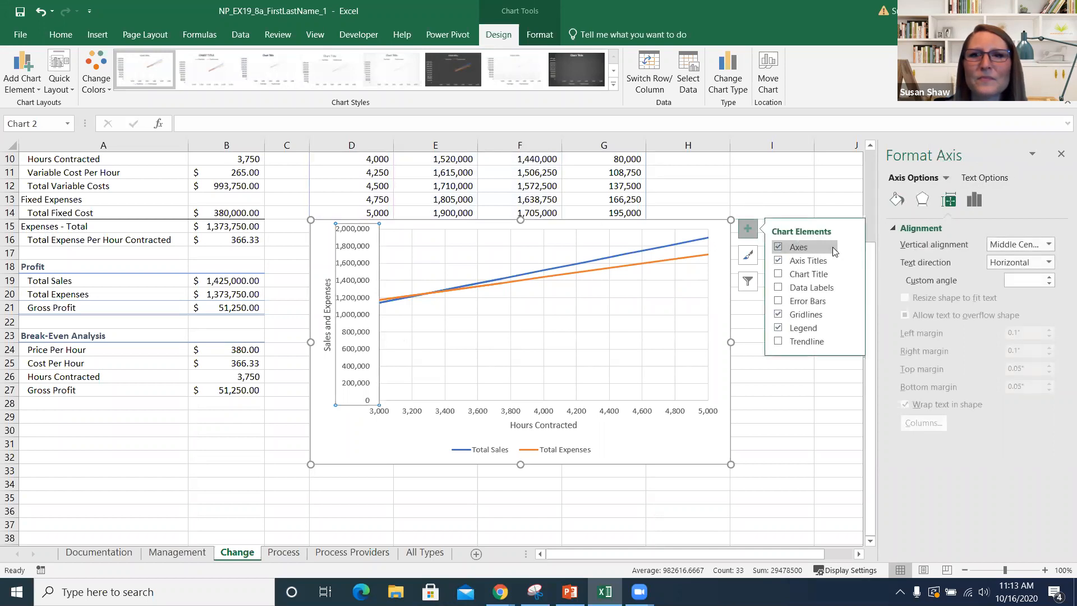
pyautogui.click(777, 248)
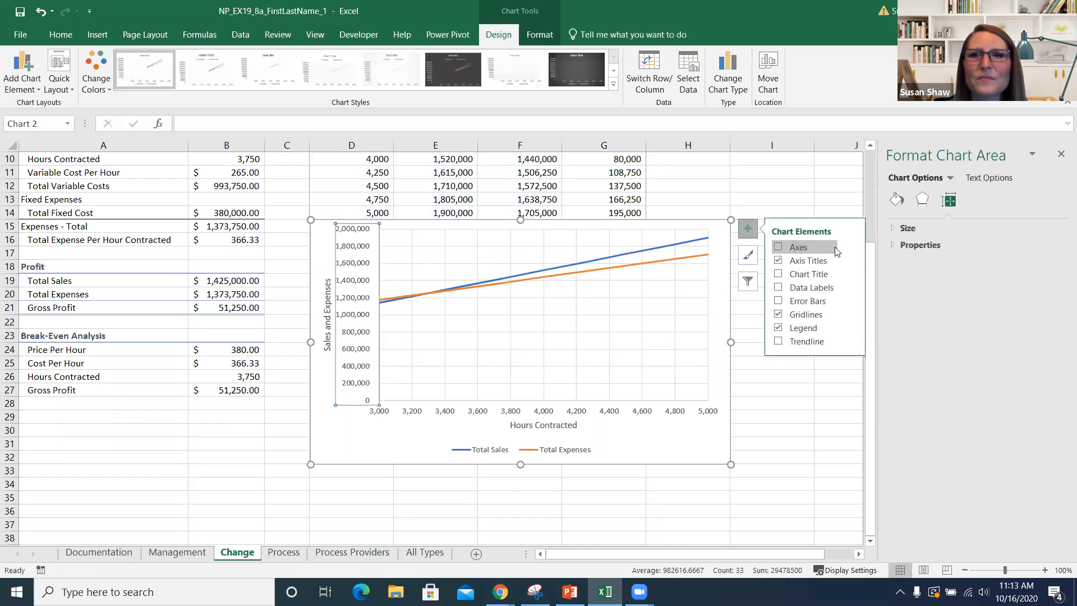
pyautogui.click(778, 247)
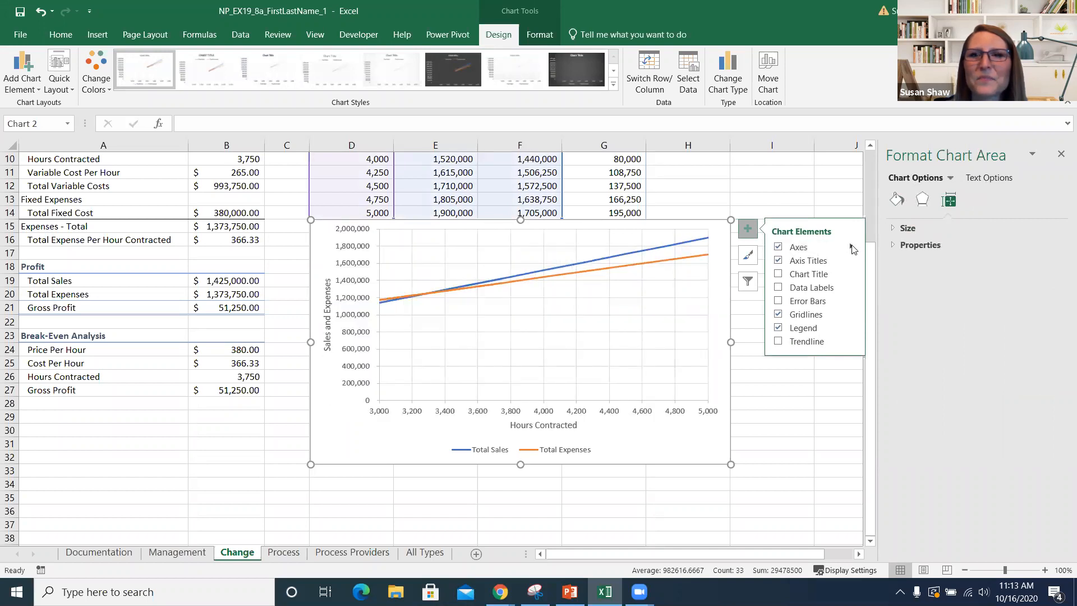
# Open the detailed axis formatting options and switch them to the vertical value axis
pyautogui.click(853, 249)
pyautogui.click(908, 276)
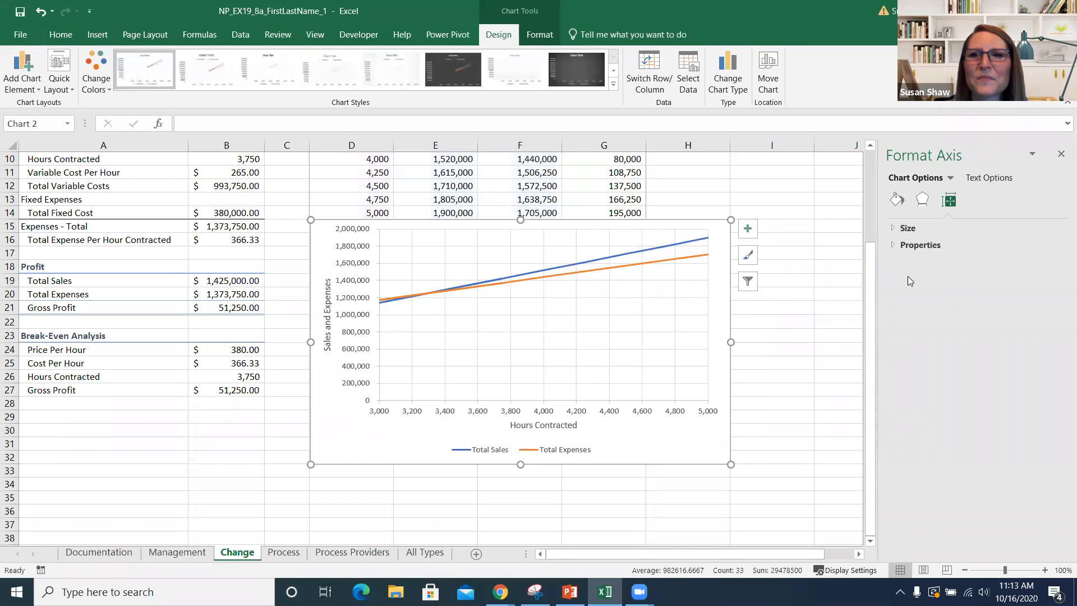
pyautogui.click(946, 177)
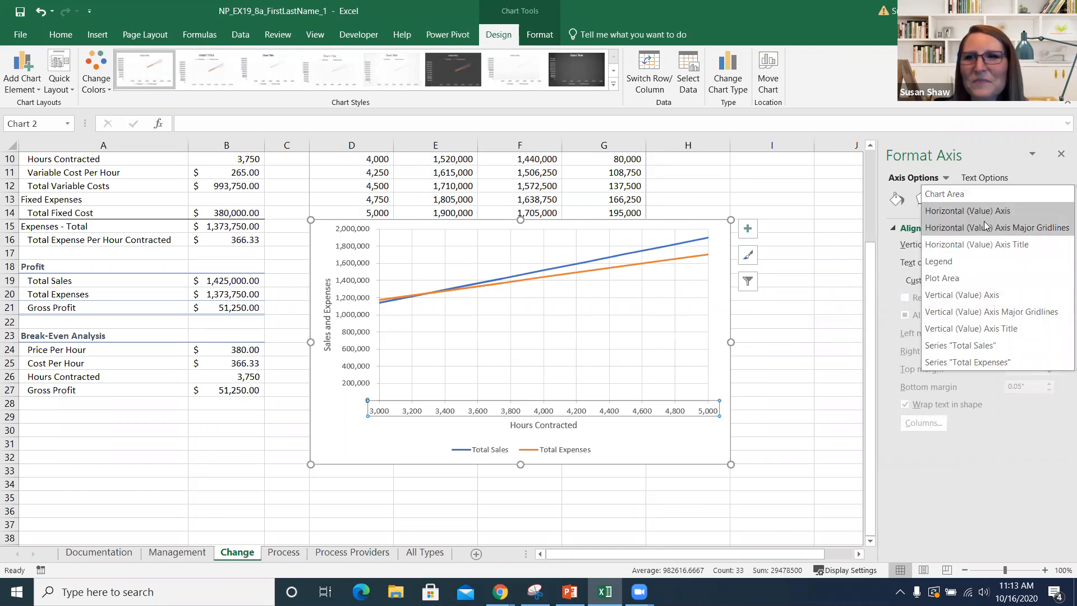
pyautogui.click(986, 296)
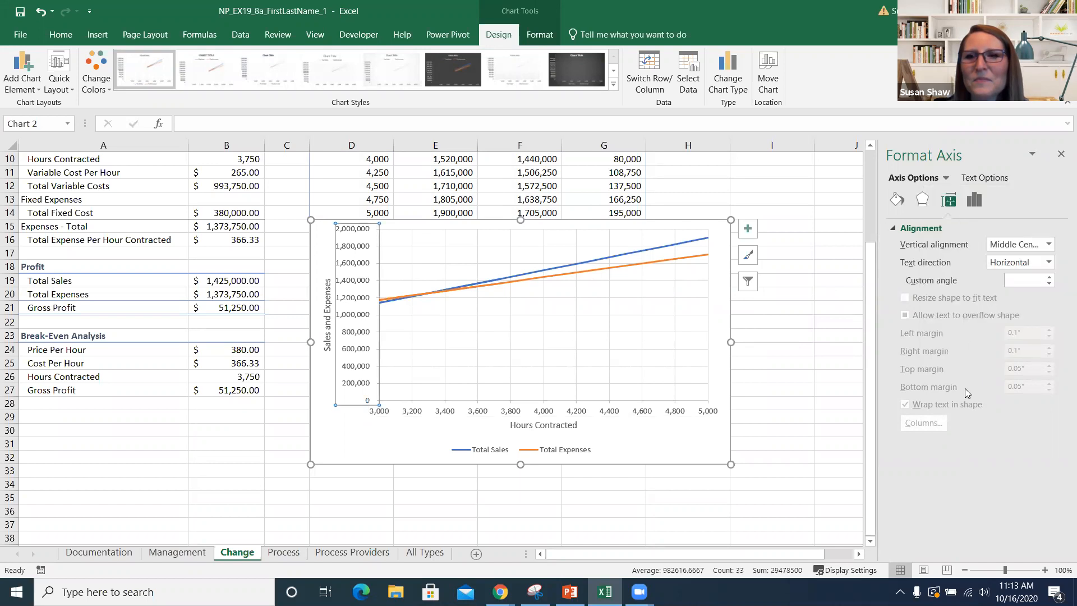
pyautogui.click(35, 93)
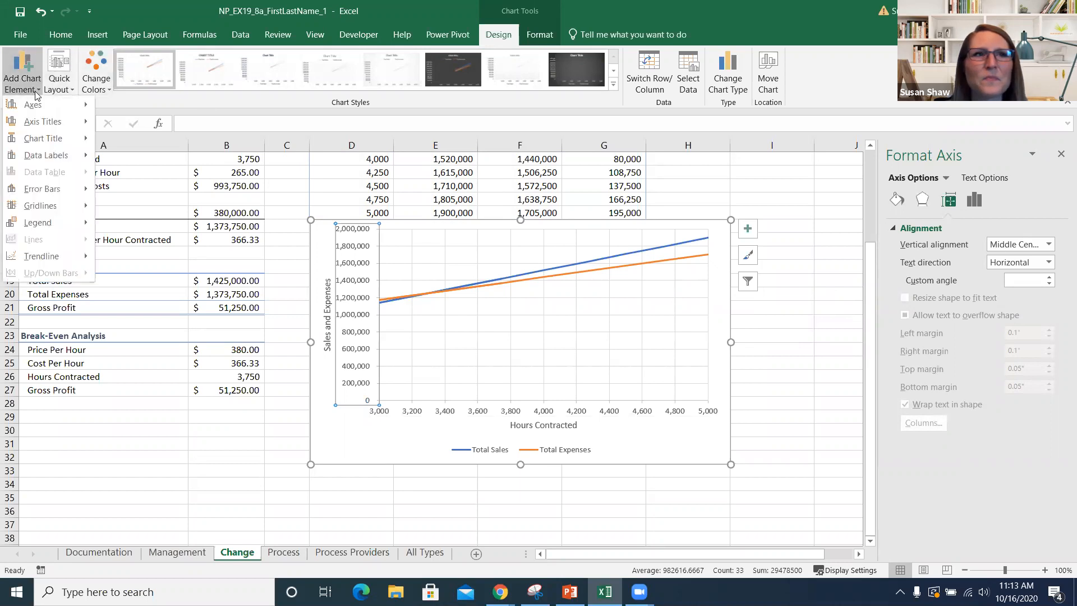
pyautogui.moveTo(39, 105)
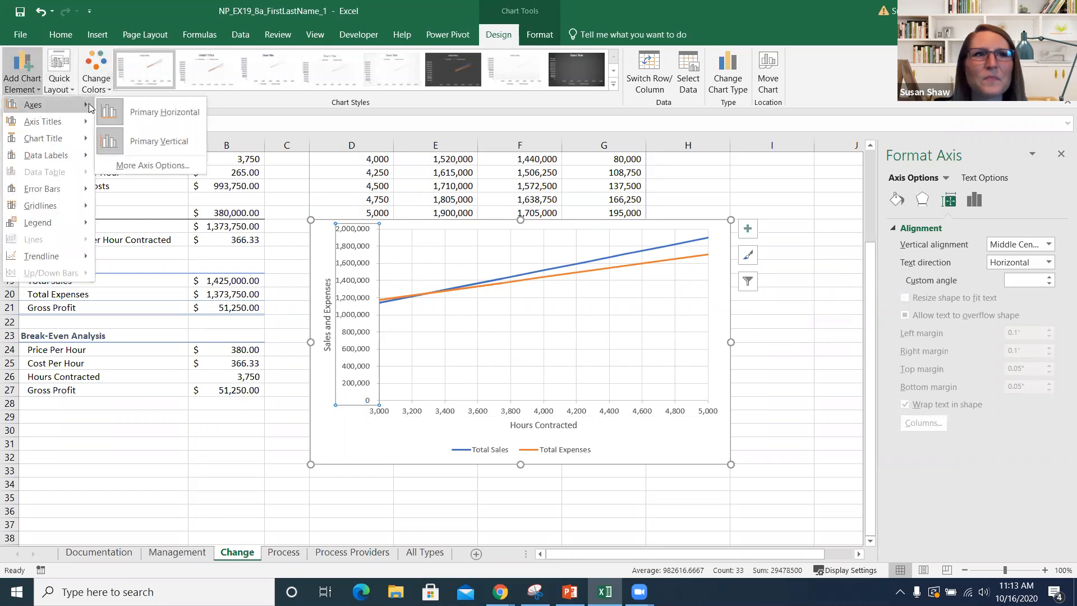
pyautogui.click(149, 165)
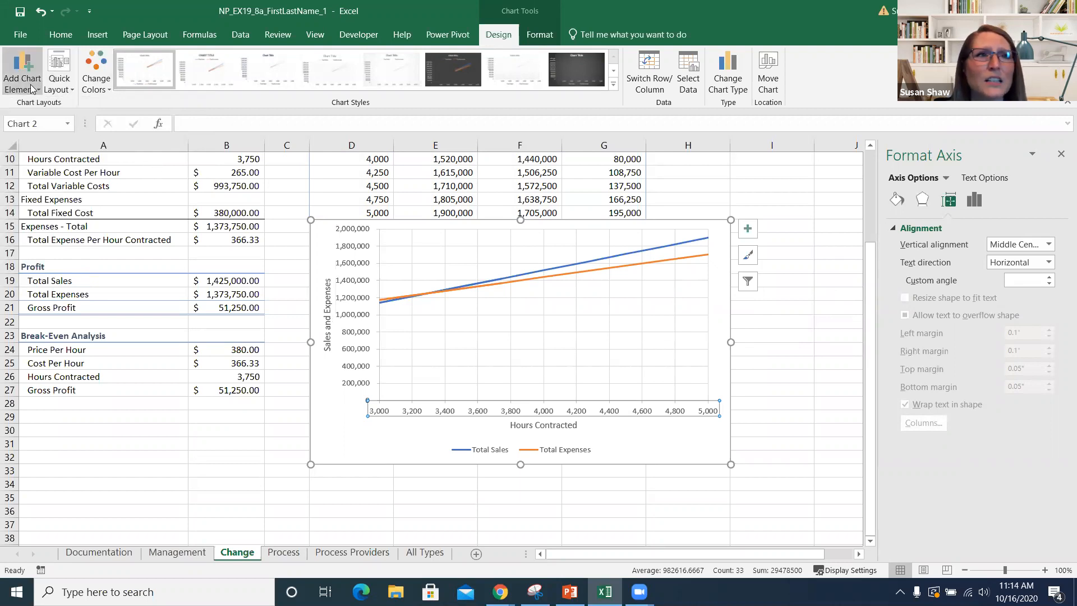
pyautogui.click(1062, 155)
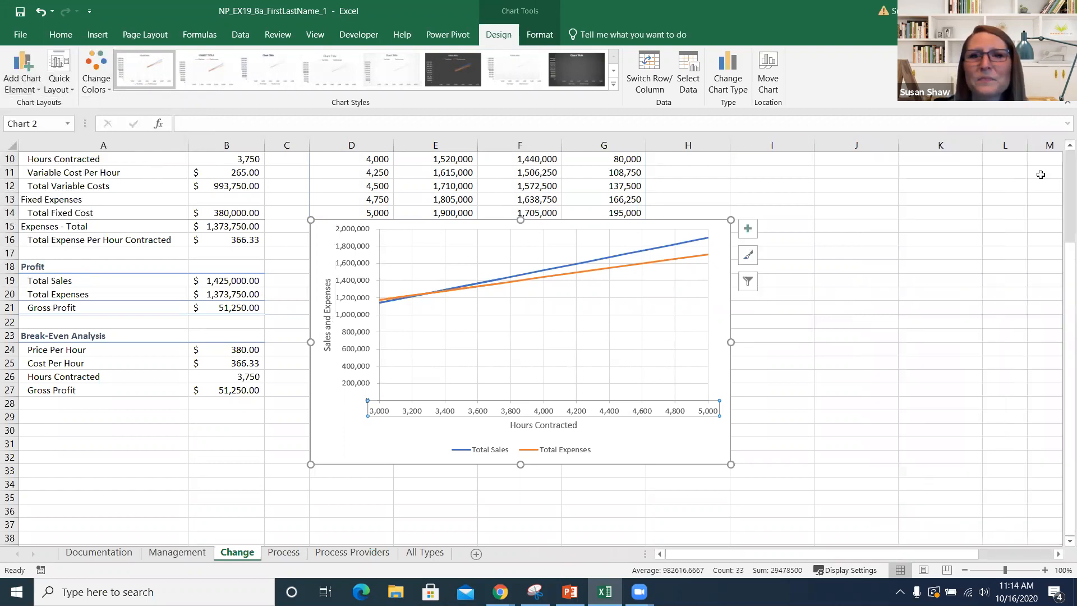
pyautogui.click(747, 229)
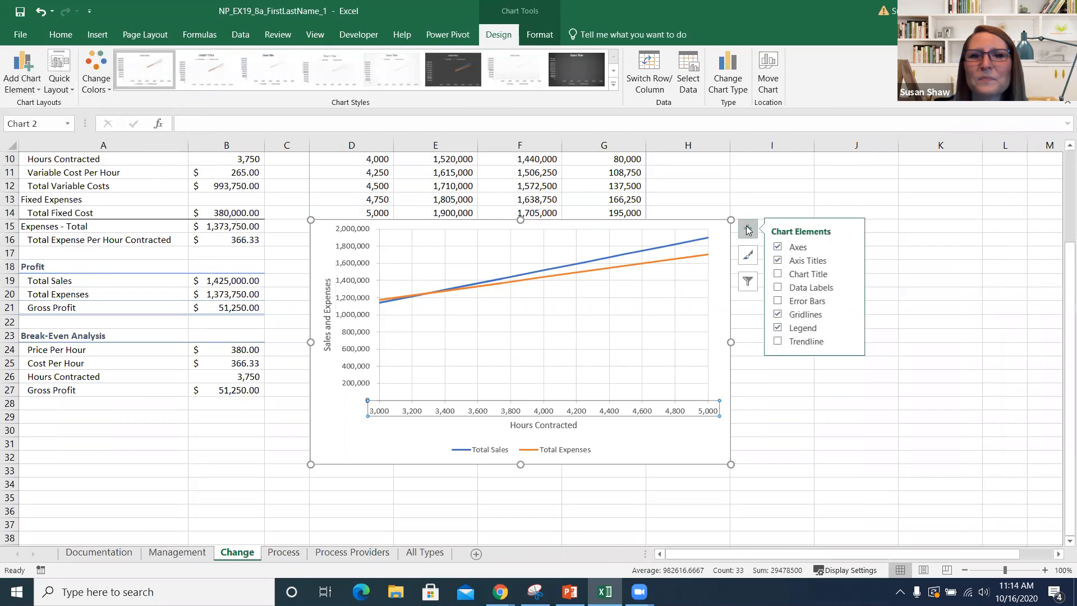
pyautogui.click(834, 251)
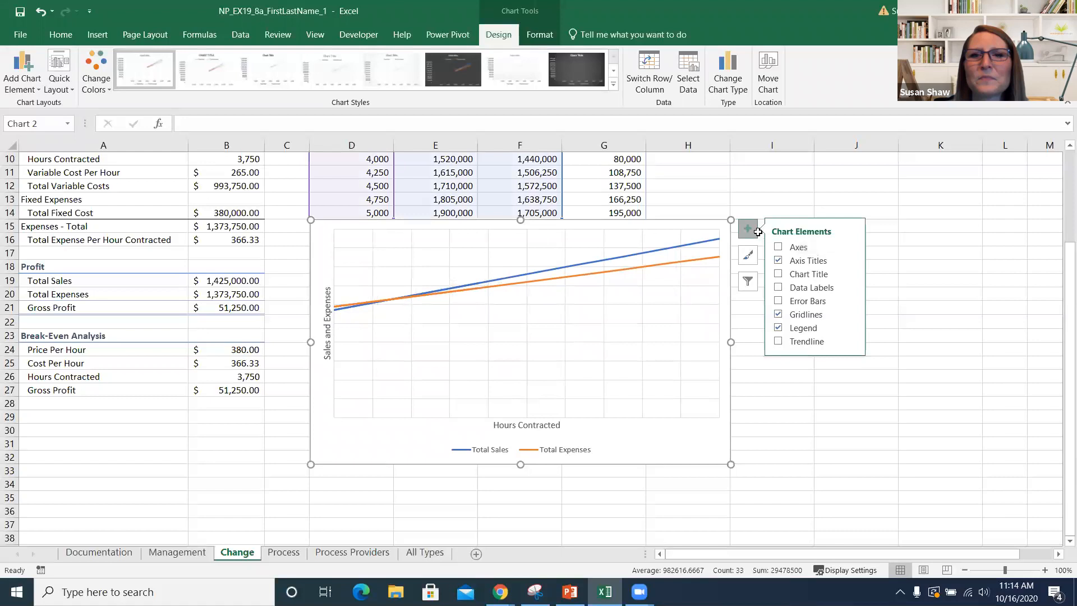
pyautogui.click(779, 248)
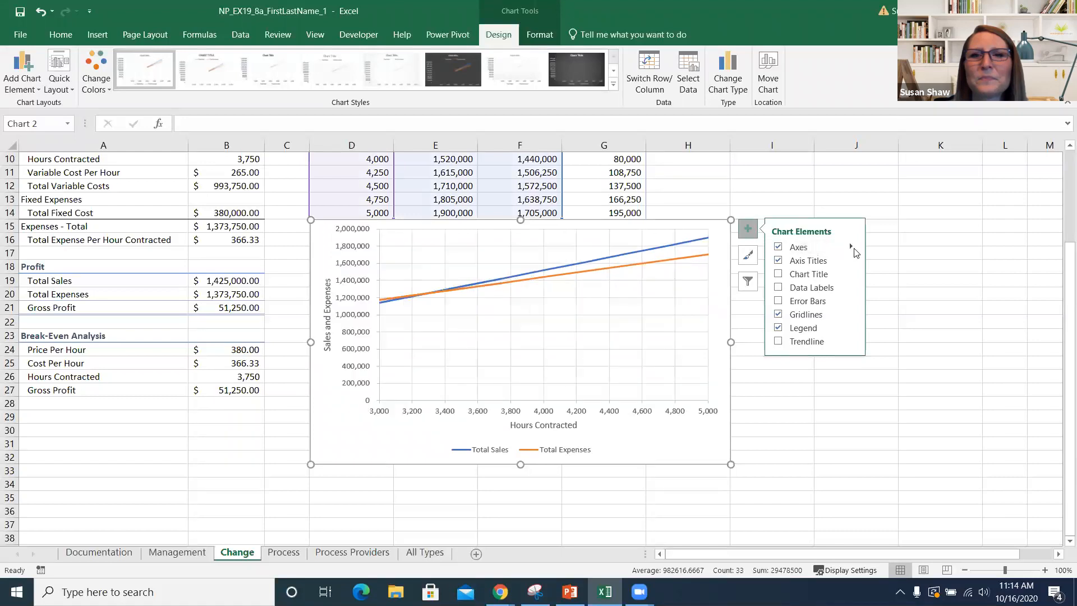
# Open the horizontal axis options and set the vertical axis to cross at the axis value 3000
pyautogui.click(850, 249)
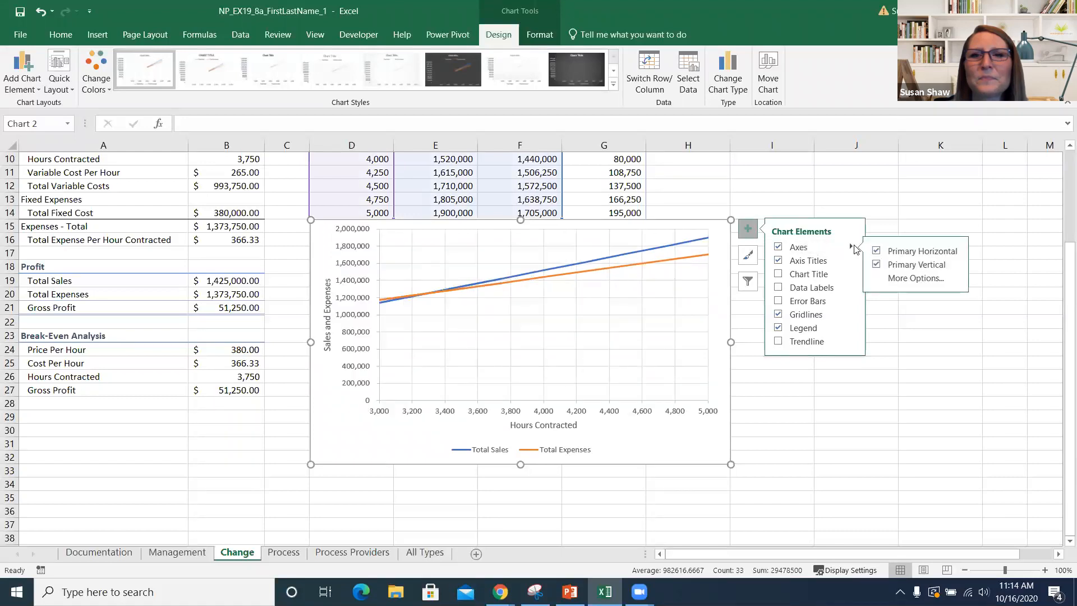
pyautogui.click(909, 279)
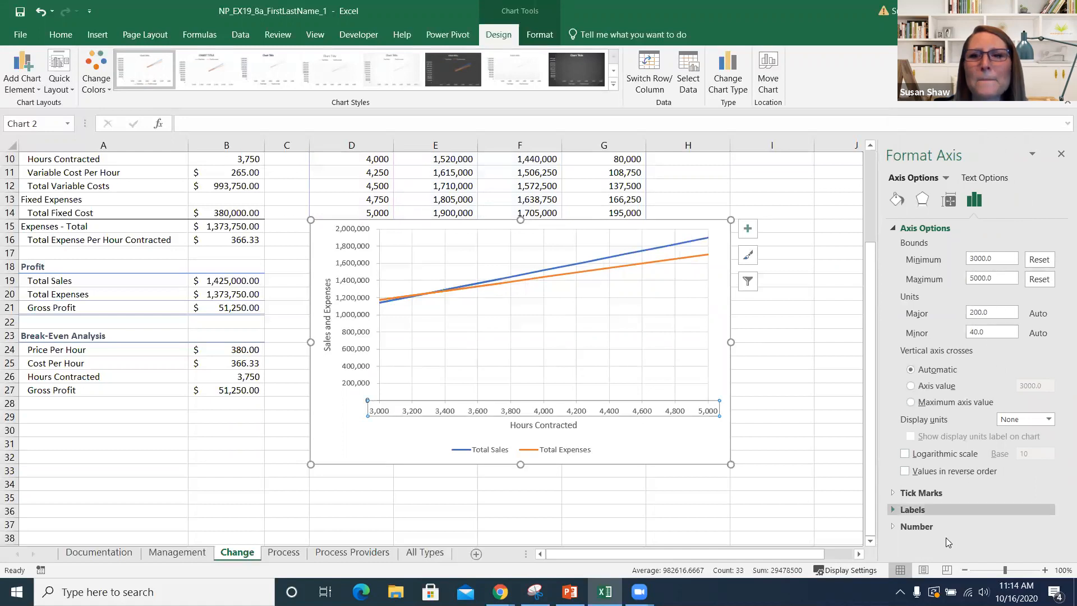
pyautogui.click(912, 386)
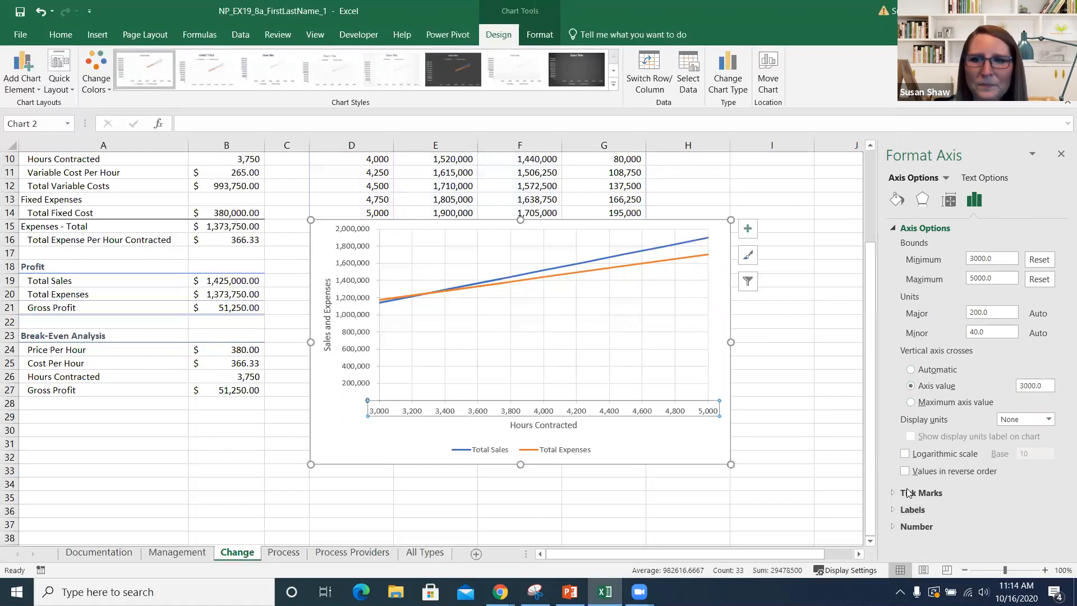
# Examine the horizontal axis's number format and the vertical axis's bounds and units, and close the formatting options
pyautogui.click(917, 528)
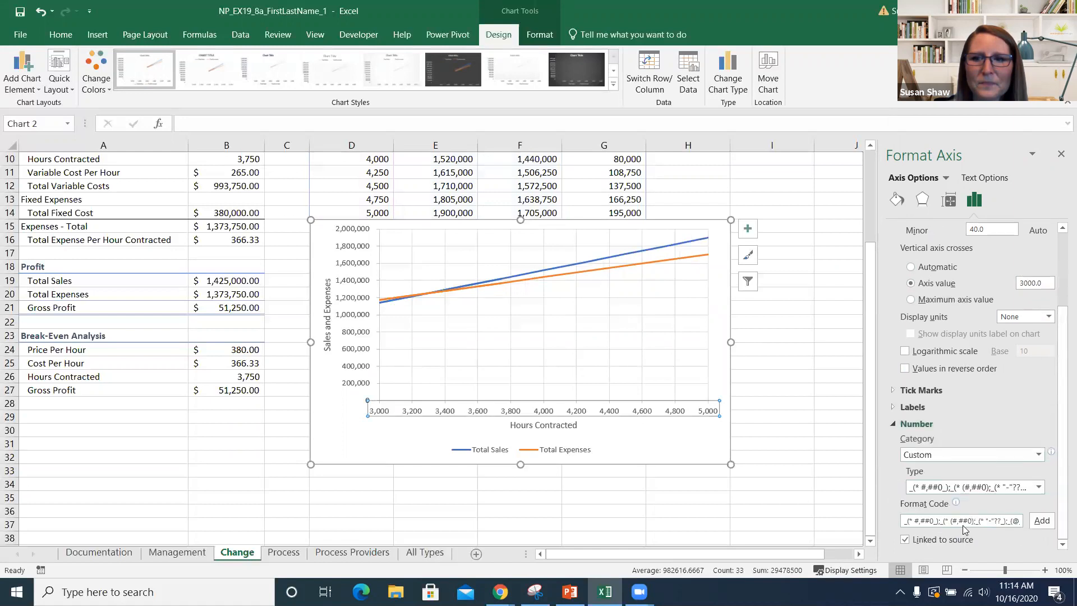
pyautogui.scroll(3, 963, 524)
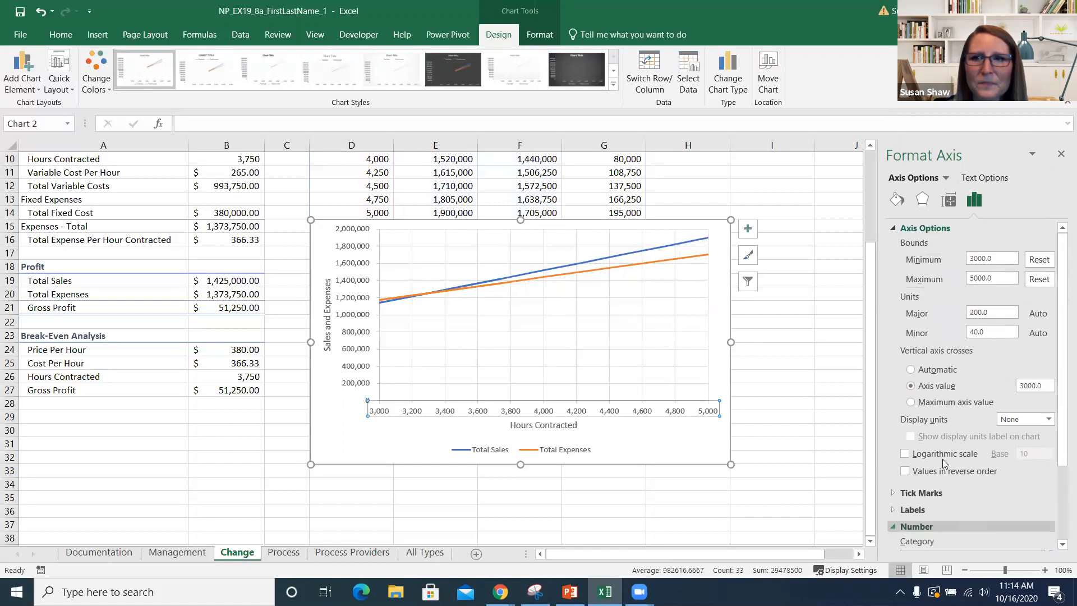
pyautogui.click(940, 229)
pyautogui.click(939, 228)
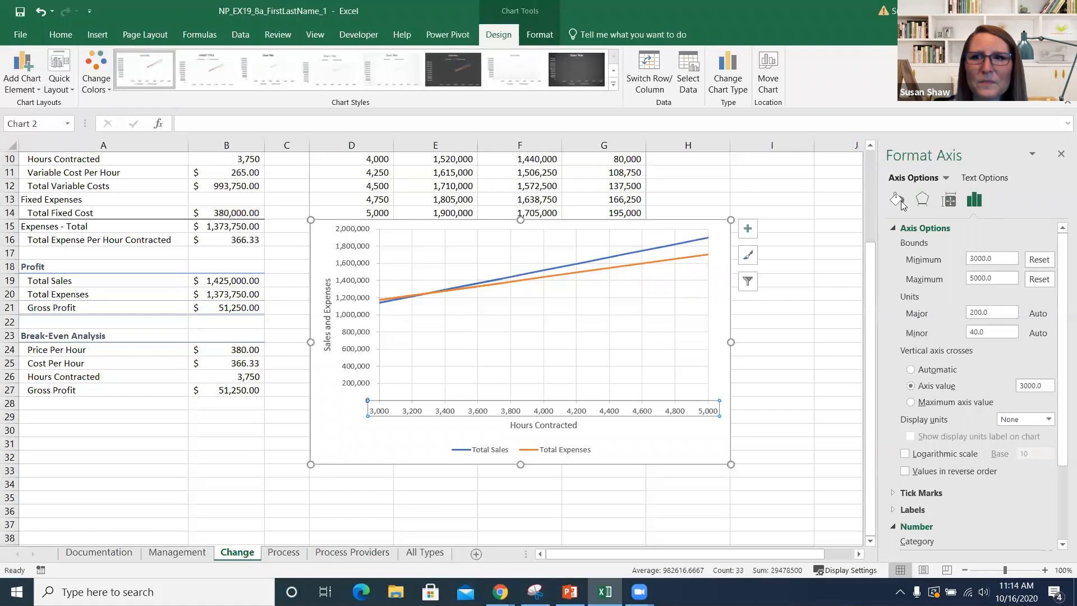
pyautogui.click(366, 288)
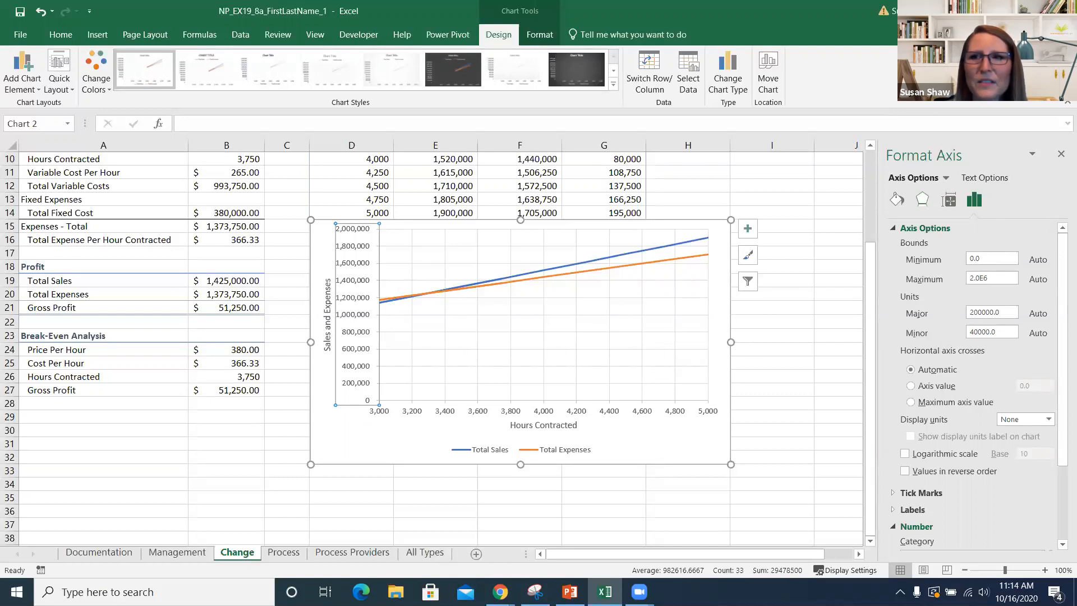
pyautogui.click(1061, 157)
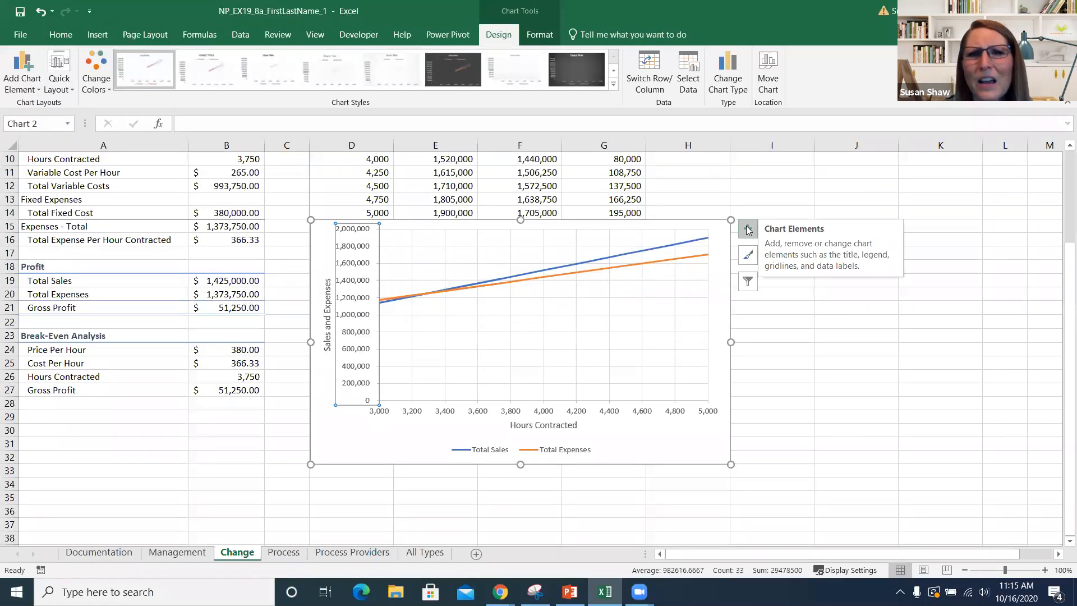
# Reopen the detailed axis formatting options and target the scatter chart's vertical value axis
pyautogui.click(748, 229)
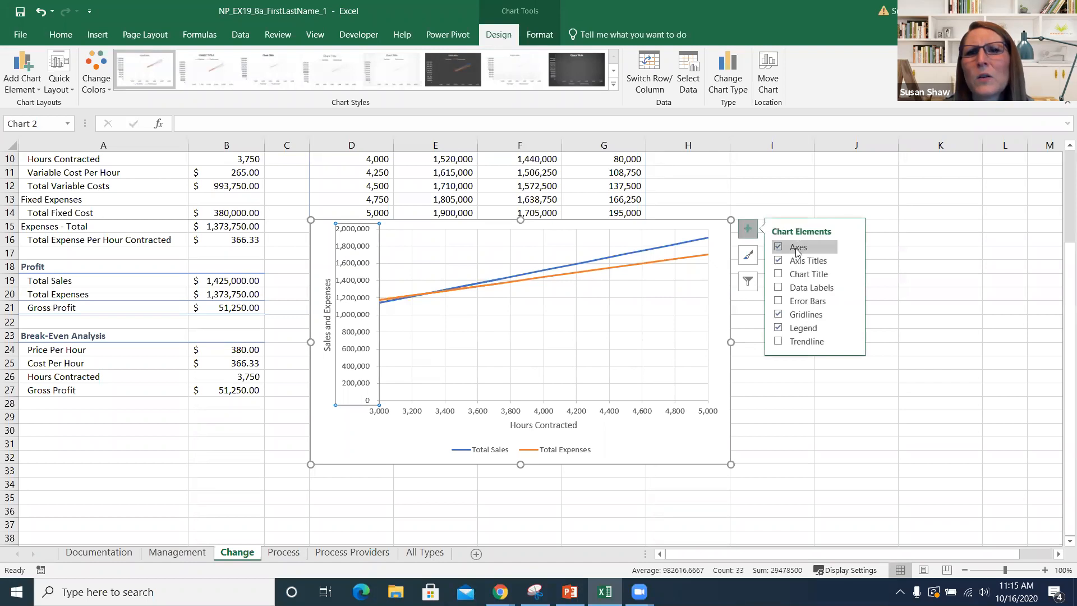
pyautogui.click(749, 232)
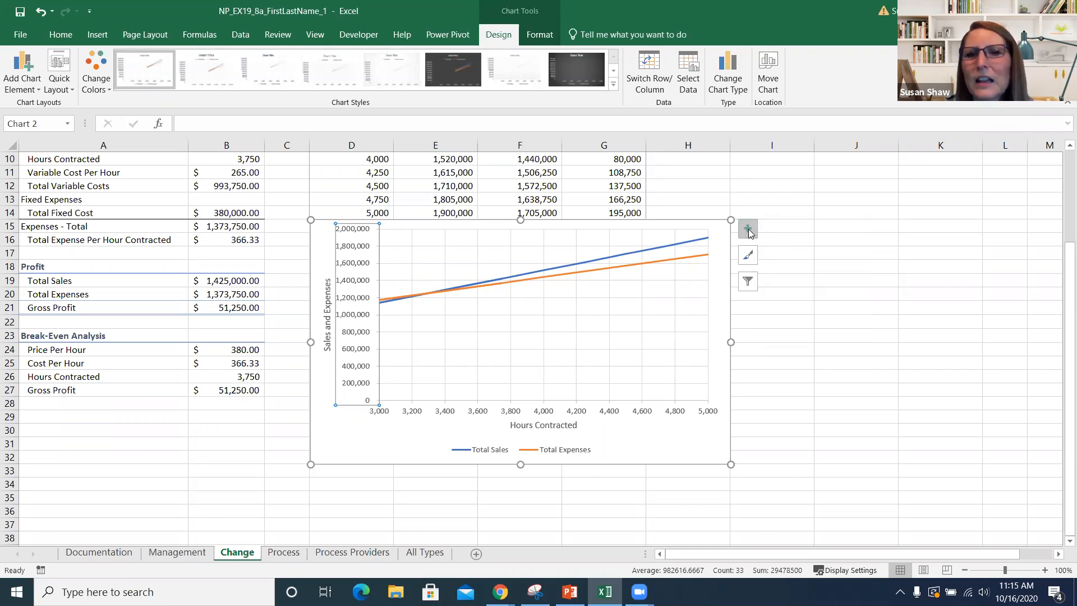
pyautogui.click(749, 231)
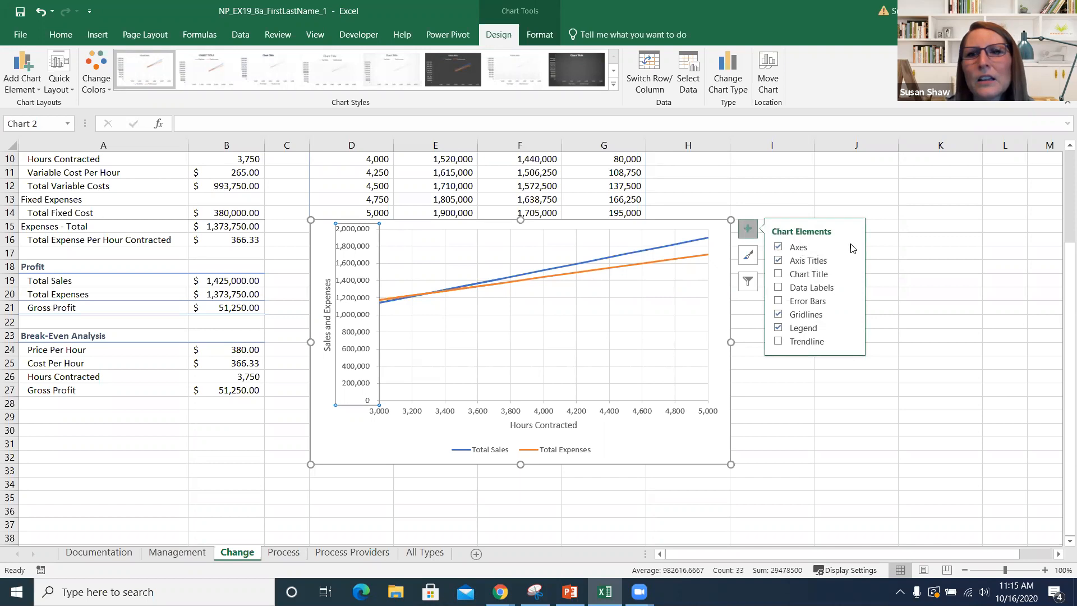
pyautogui.moveTo(852, 249)
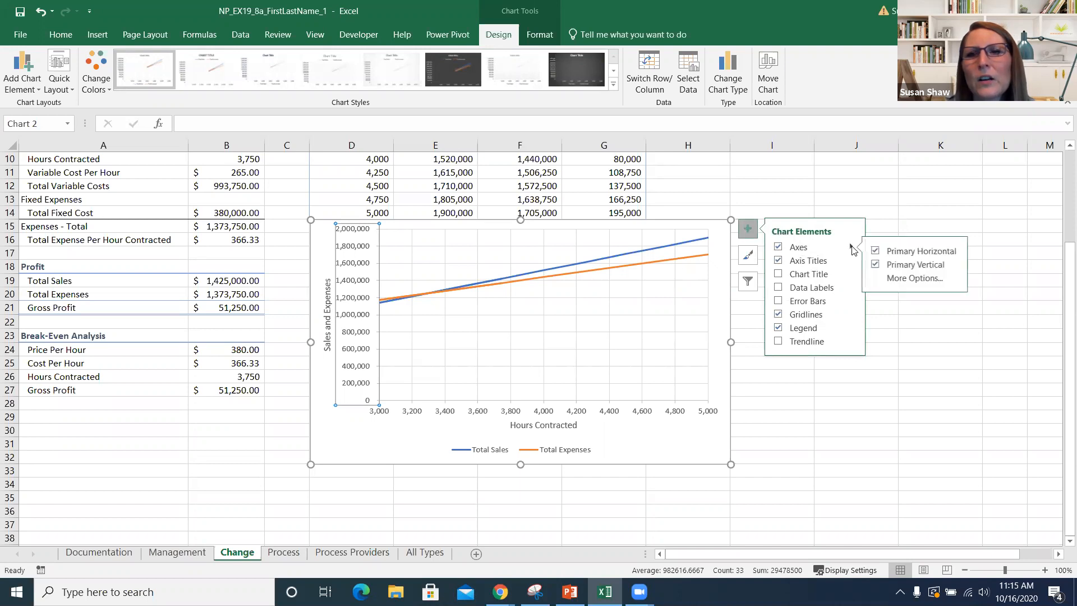
pyautogui.click(907, 279)
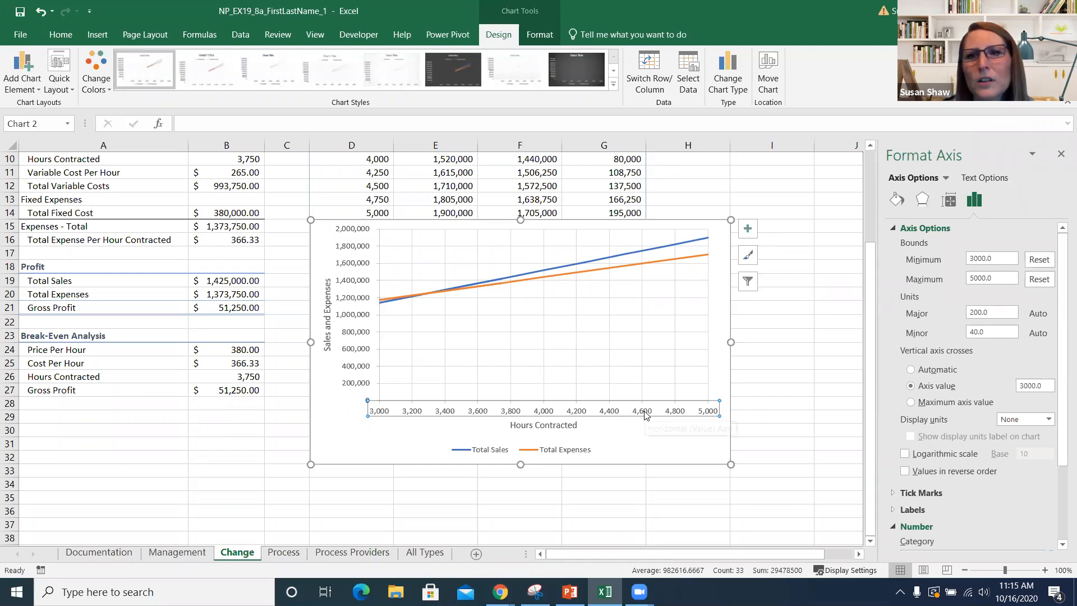
pyautogui.click(359, 296)
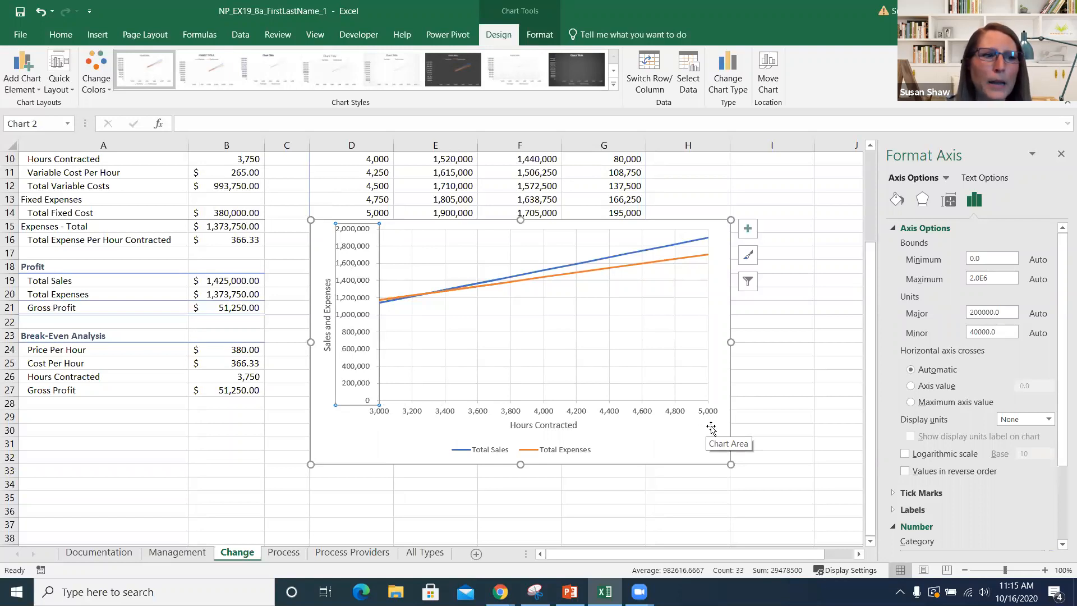
# Set the vertical axis bounds to a minimum of 1000000 and a maximum of 2000000
pyautogui.doubleClick(974, 260)
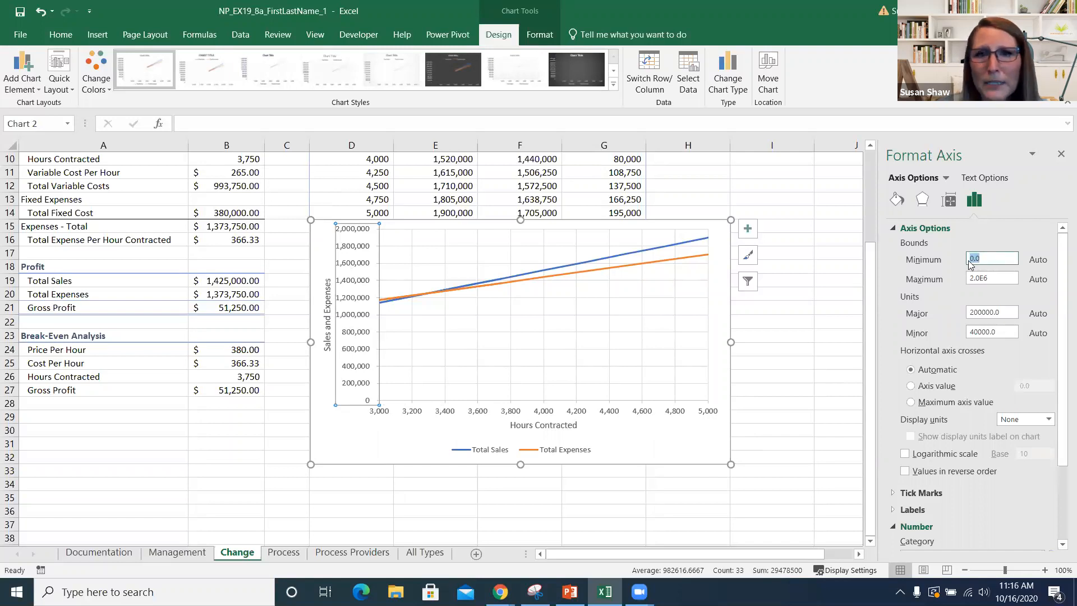
pyautogui.write('1000')
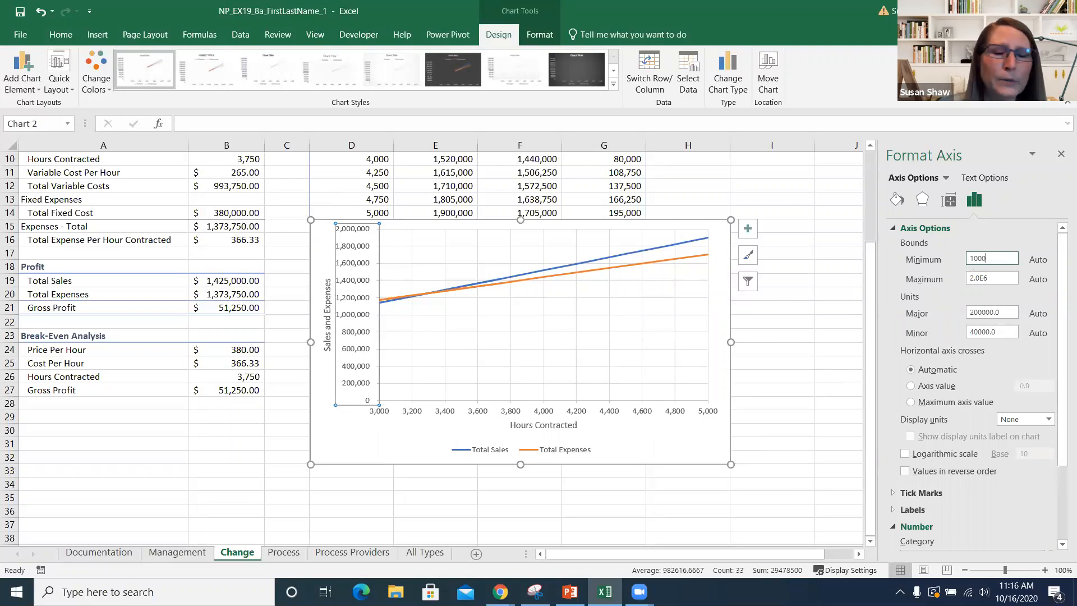
pyautogui.write('000')
pyautogui.press('Return')
pyautogui.click(998, 277)
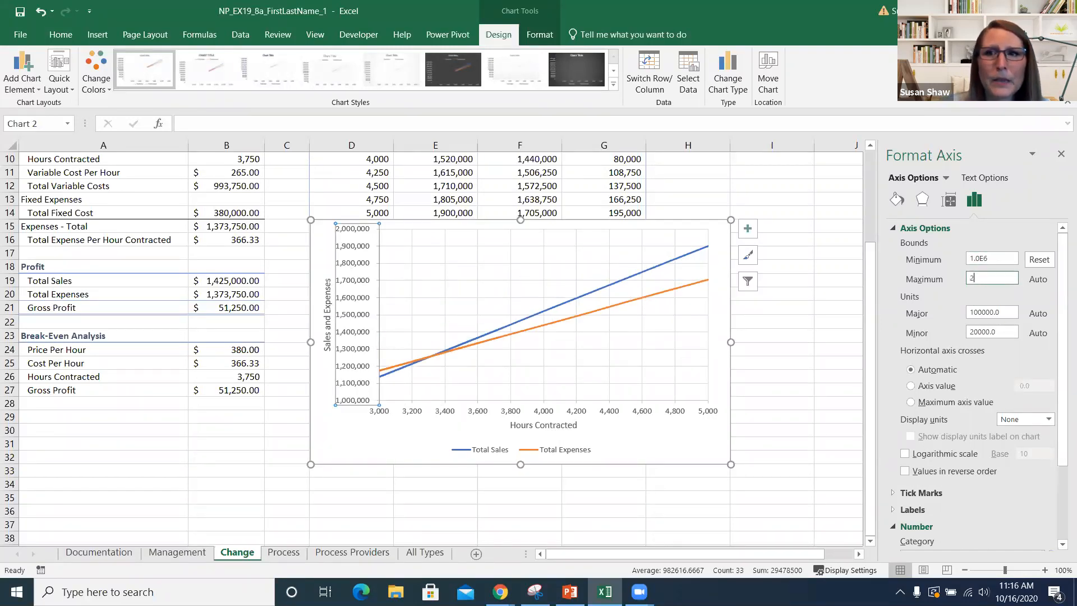
pyautogui.write('2000000')
pyautogui.press('Return')
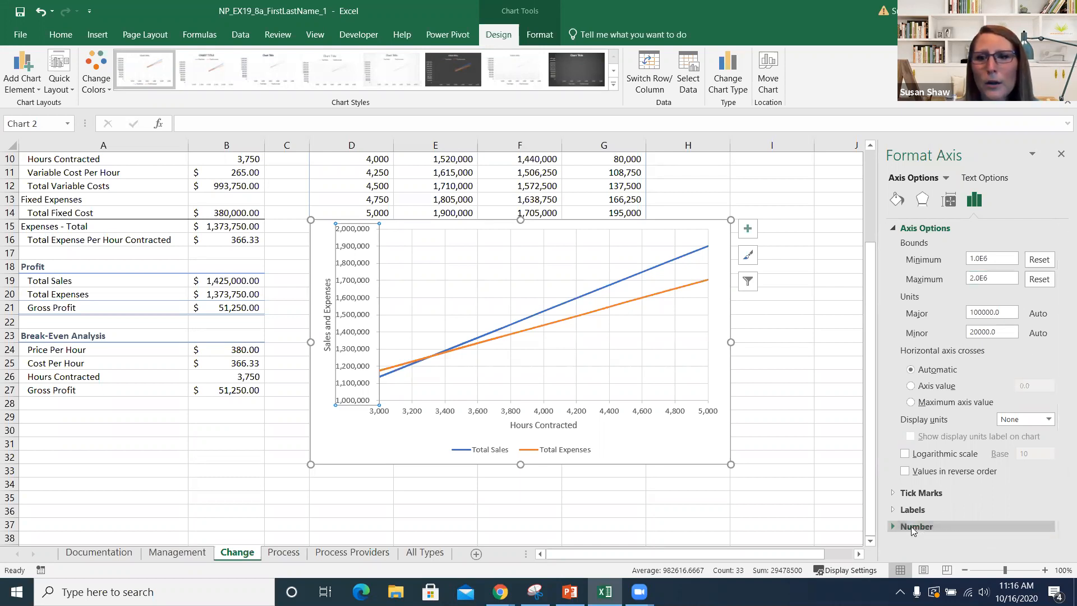
# Change the vertical axis's number format category to Currency
pyautogui.moveTo(1061, 435); pyautogui.dragTo(1062, 493)
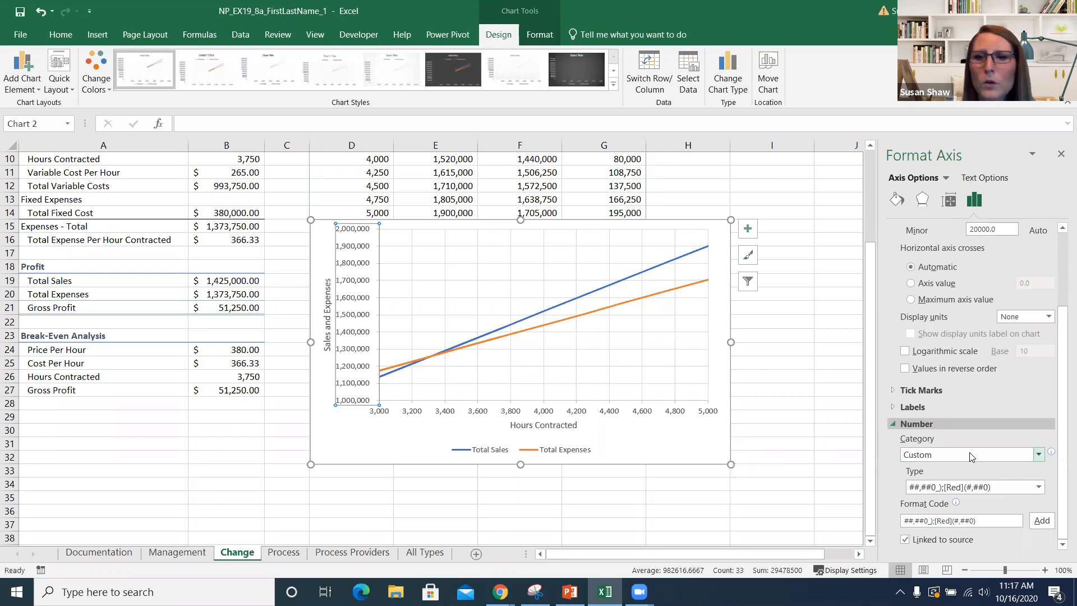
pyautogui.click(1038, 454)
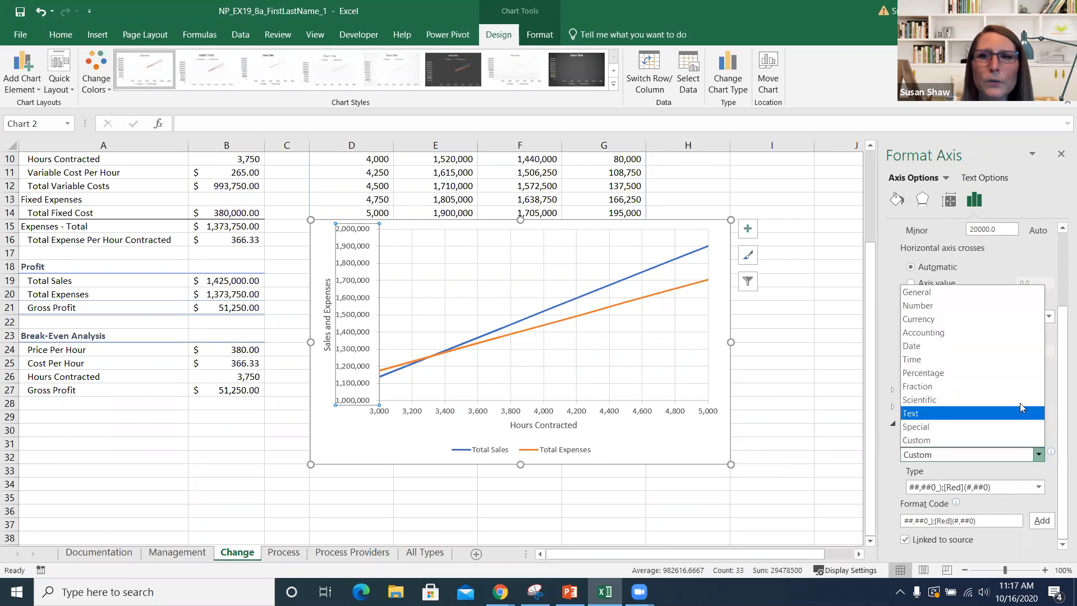
pyautogui.click(982, 322)
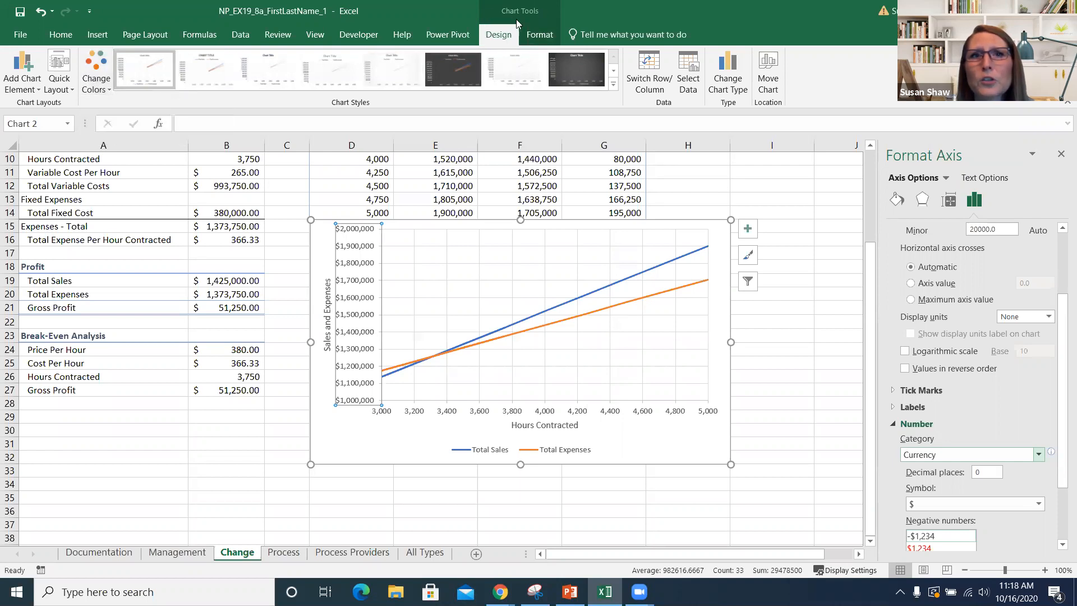
pyautogui.click(102, 90)
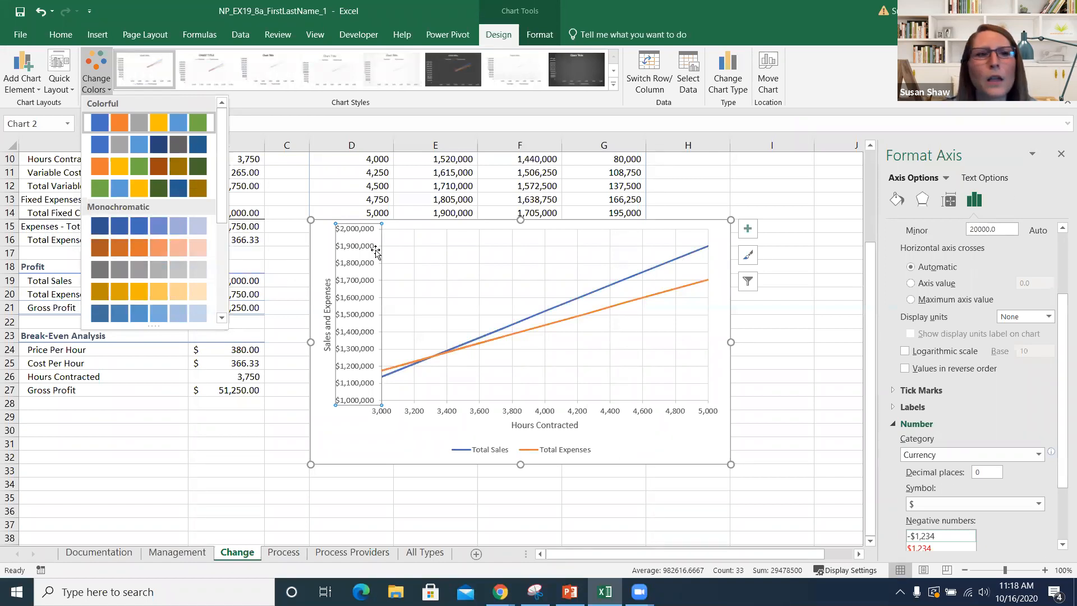
pyautogui.click(115, 390)
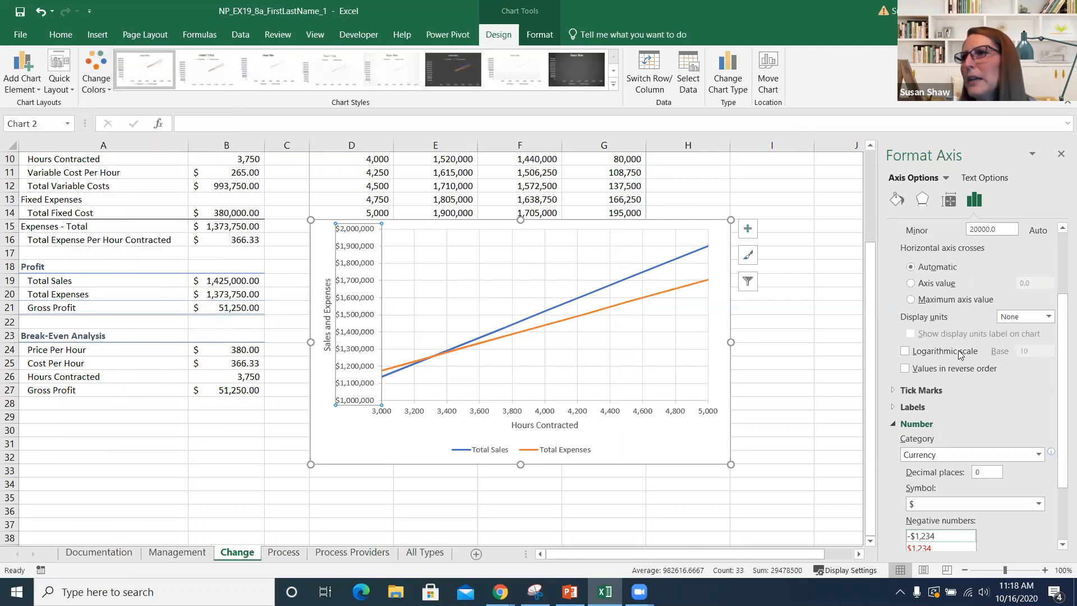
pyautogui.hotkey('alt', 'Tab')
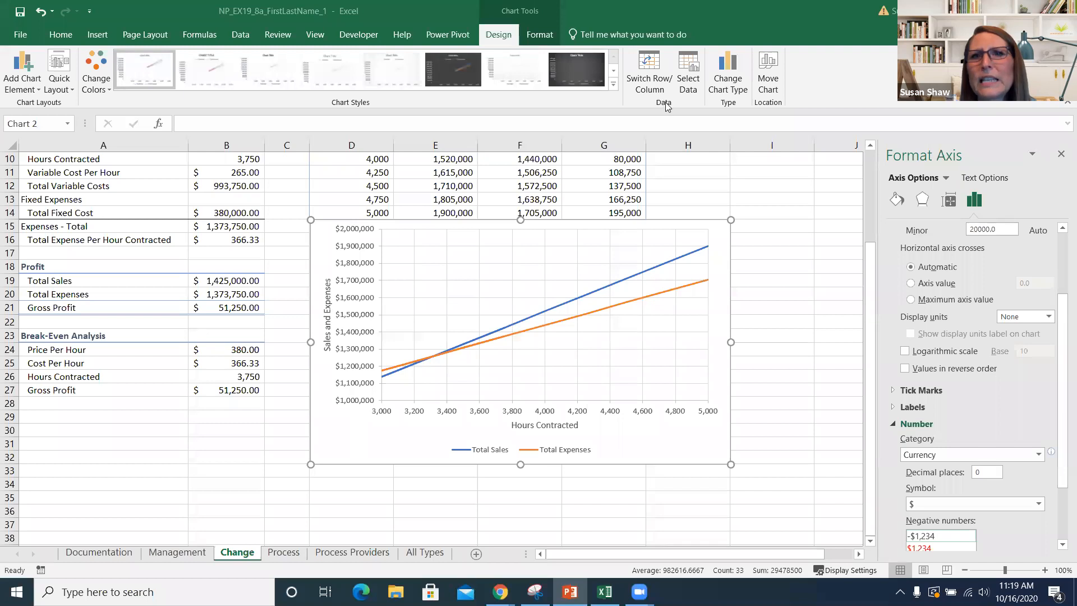
pyautogui.click(688, 82)
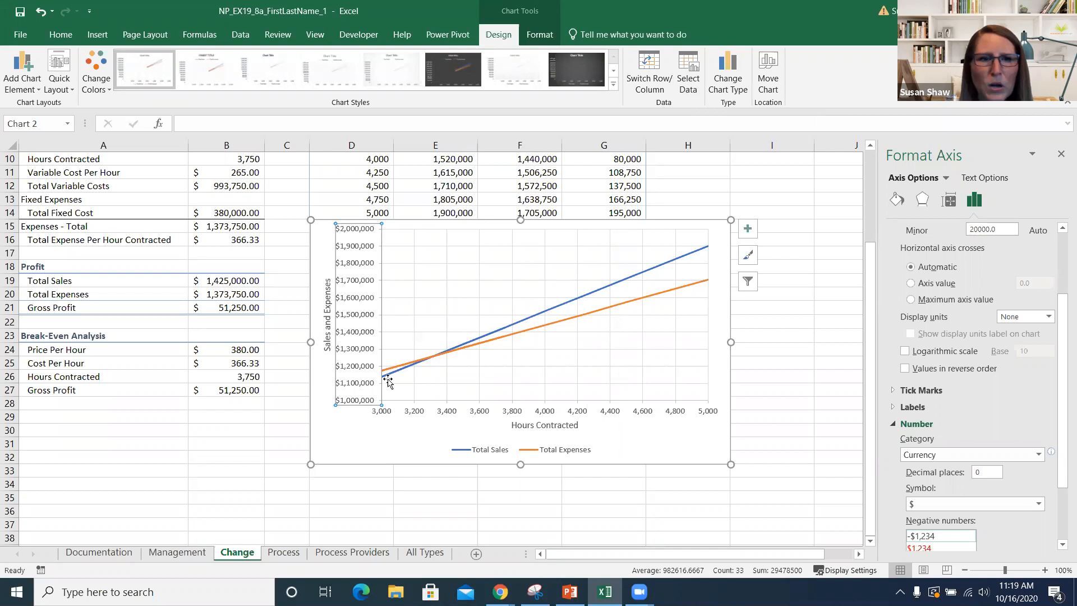
# On the Process sheet, insert a Scatter with Straight Lines chart from the net income data in D6:I14
pyautogui.click(283, 553)
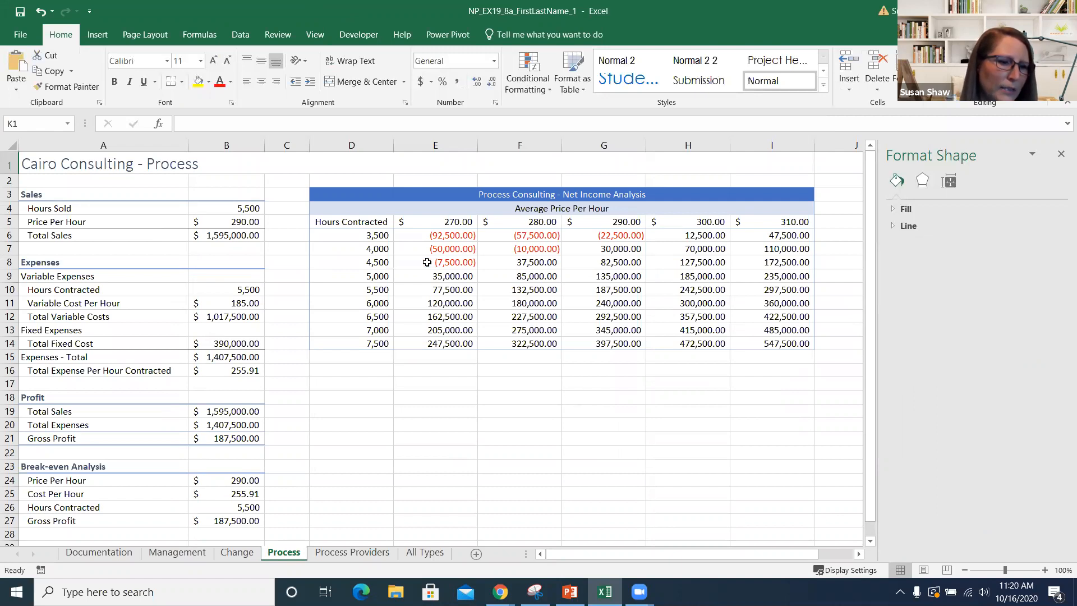
pyautogui.click(371, 235)
pyautogui.moveTo(377, 244)
pyautogui.mouseDown()
pyautogui.moveTo(755, 306)
pyautogui.moveTo(763, 342)
pyautogui.mouseUp()
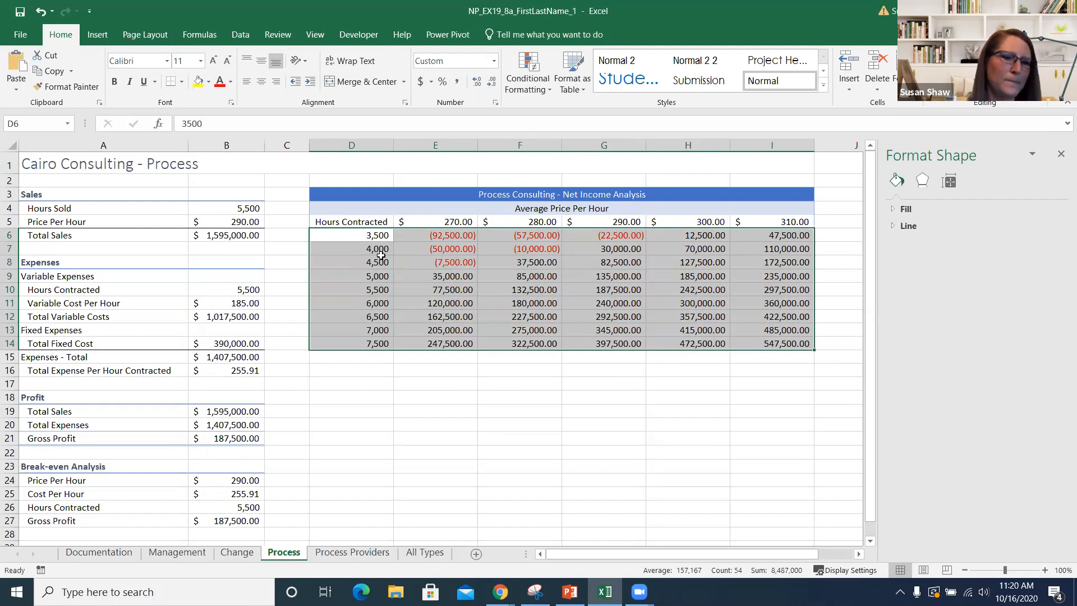
pyautogui.click(98, 35)
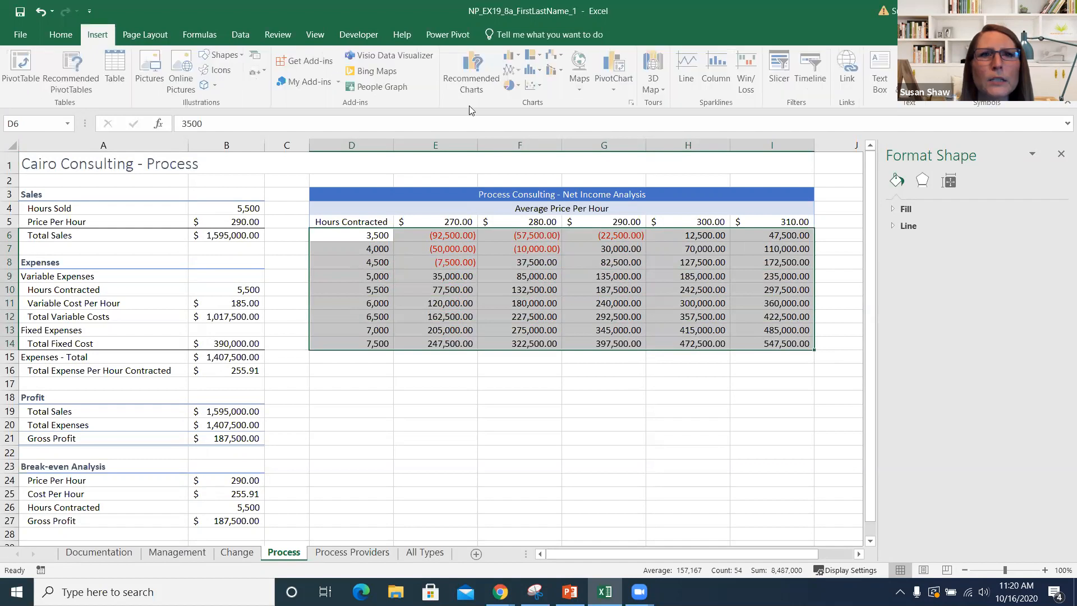
pyautogui.click(540, 84)
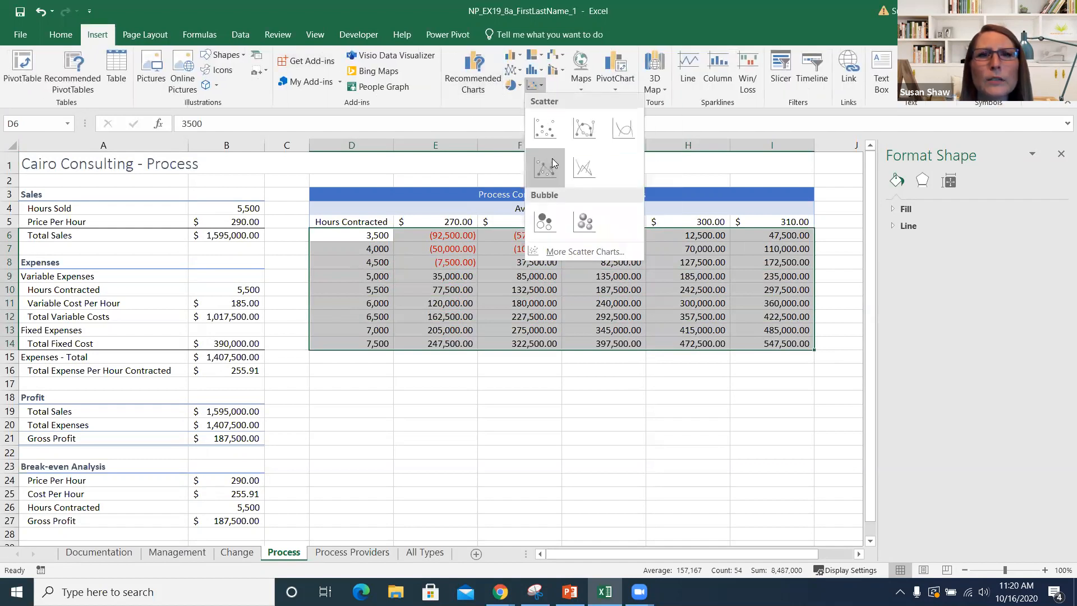
pyautogui.click(585, 164)
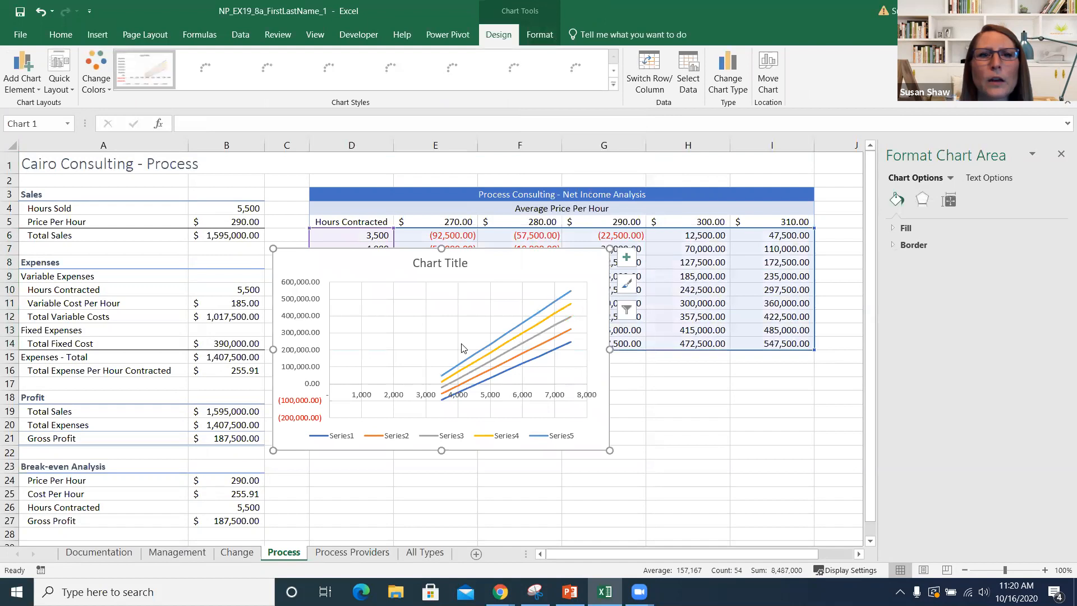
# Move the new scatter chart below the Process Consulting net income table, starting around row 15
pyautogui.moveTo(539, 317)
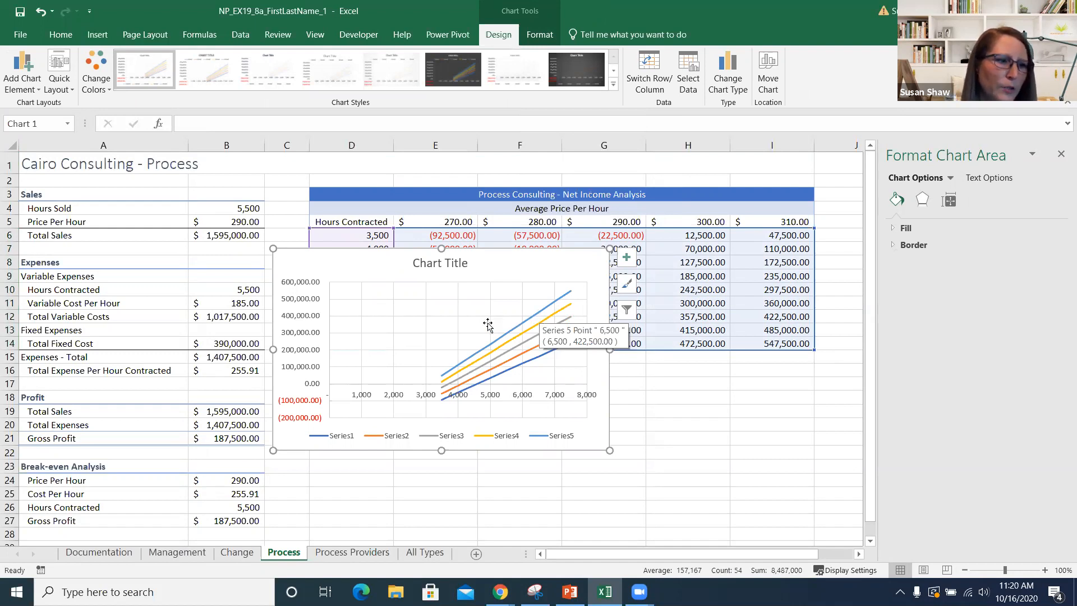
pyautogui.moveTo(501, 341)
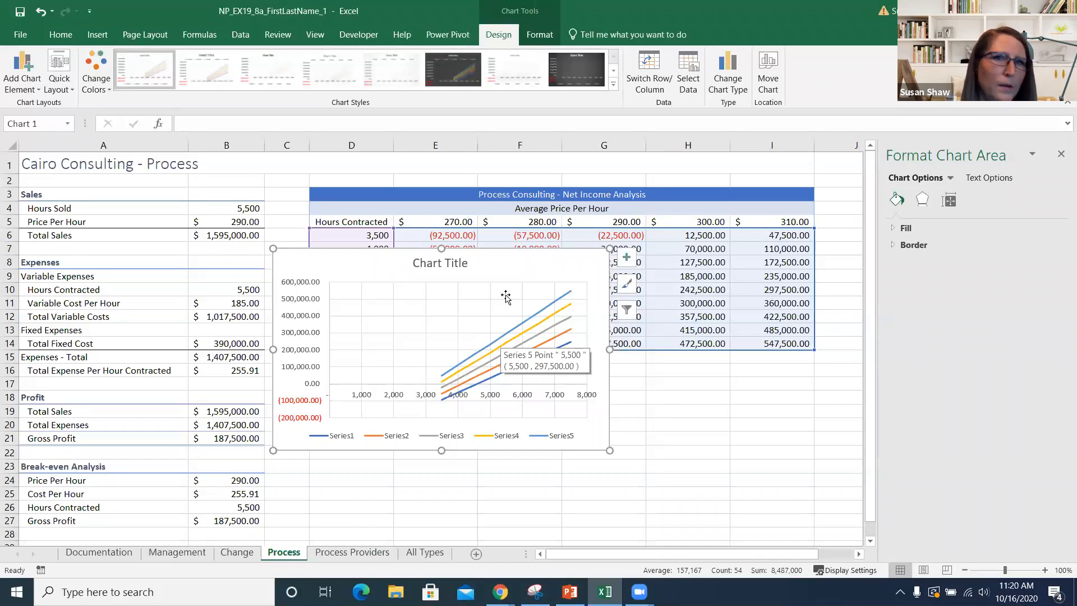
pyautogui.moveTo(513, 338); pyautogui.dragTo(527, 376)
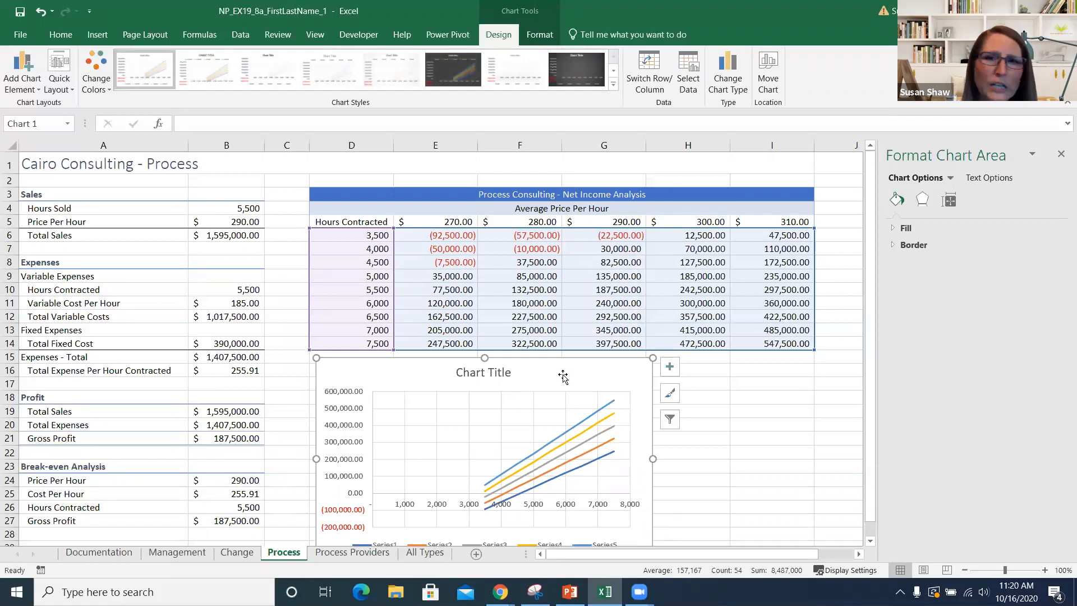
# Set the net income chart's legend position to Right and add axis titles
pyautogui.click(669, 367)
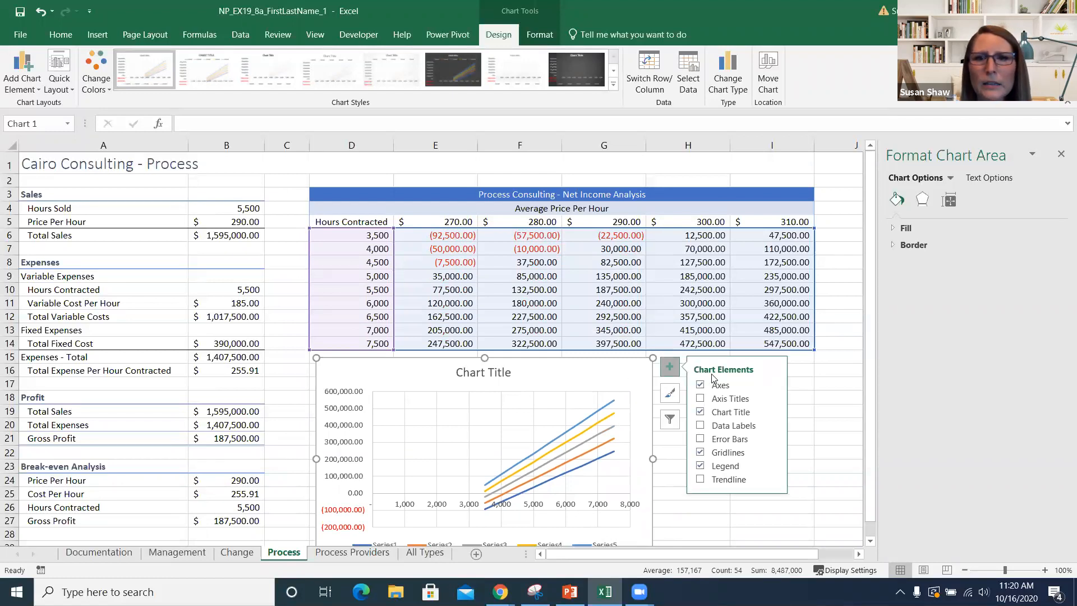
pyautogui.click(773, 465)
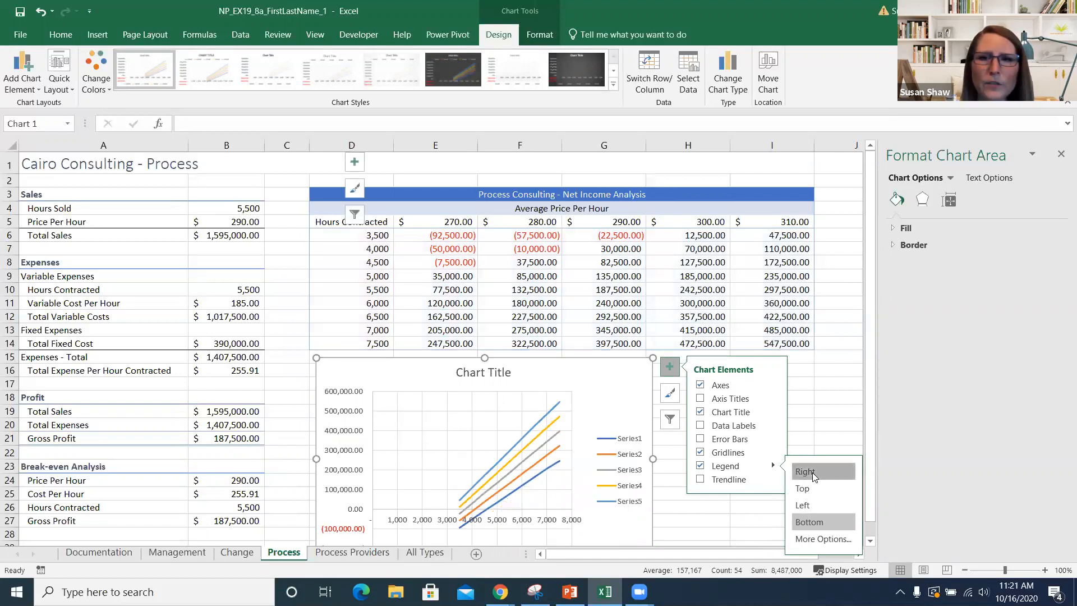
pyautogui.click(812, 472)
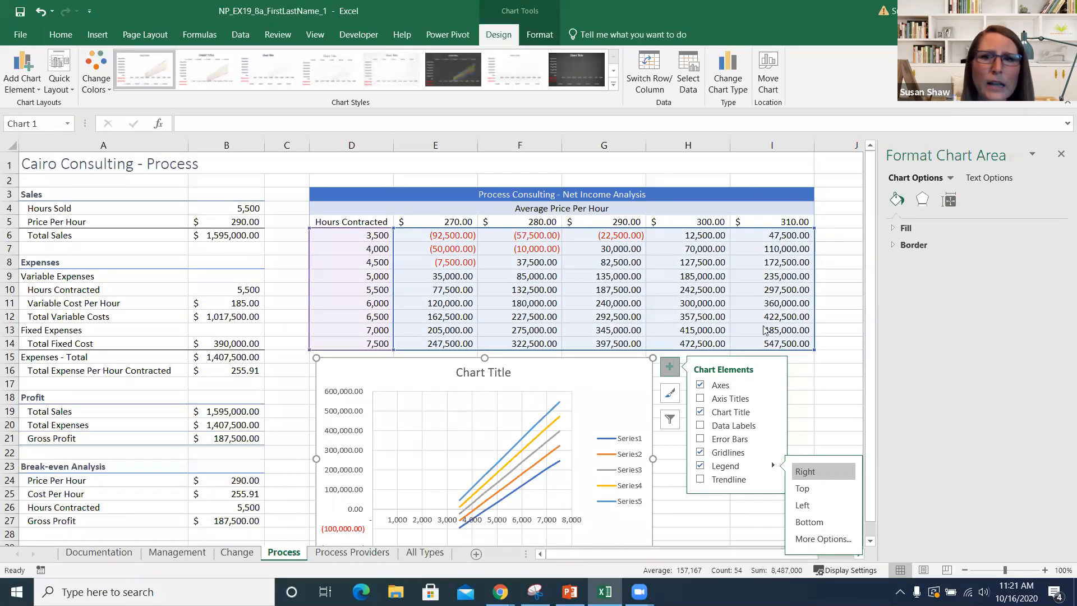
pyautogui.click(732, 400)
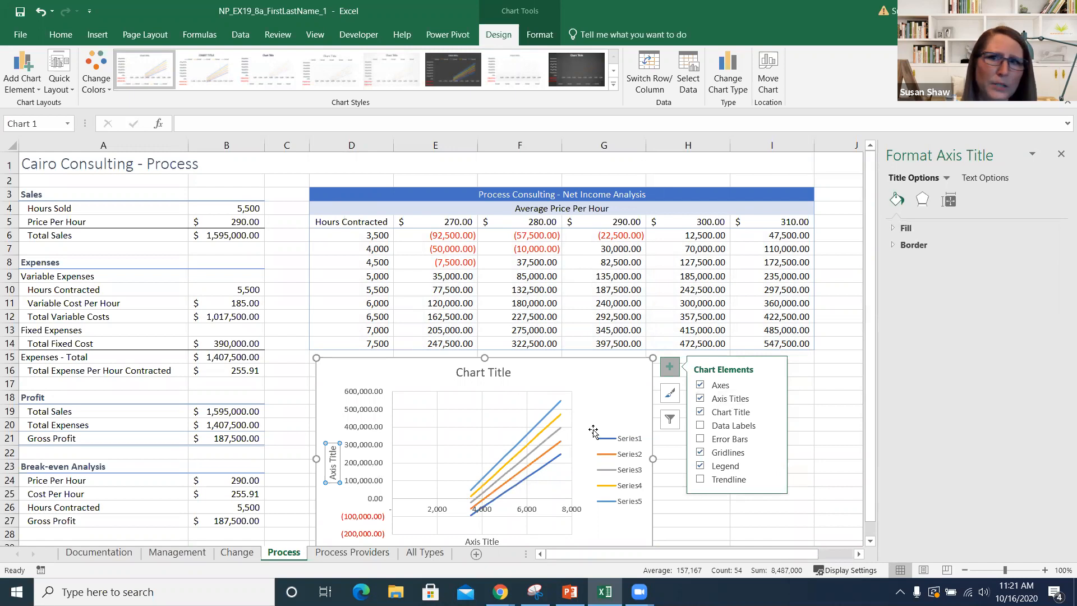
# Recolor the net income chart's series with Monochromatic Palette 1, the dark-to-light blue gradient
pyautogui.scroll(-2, 594, 431)
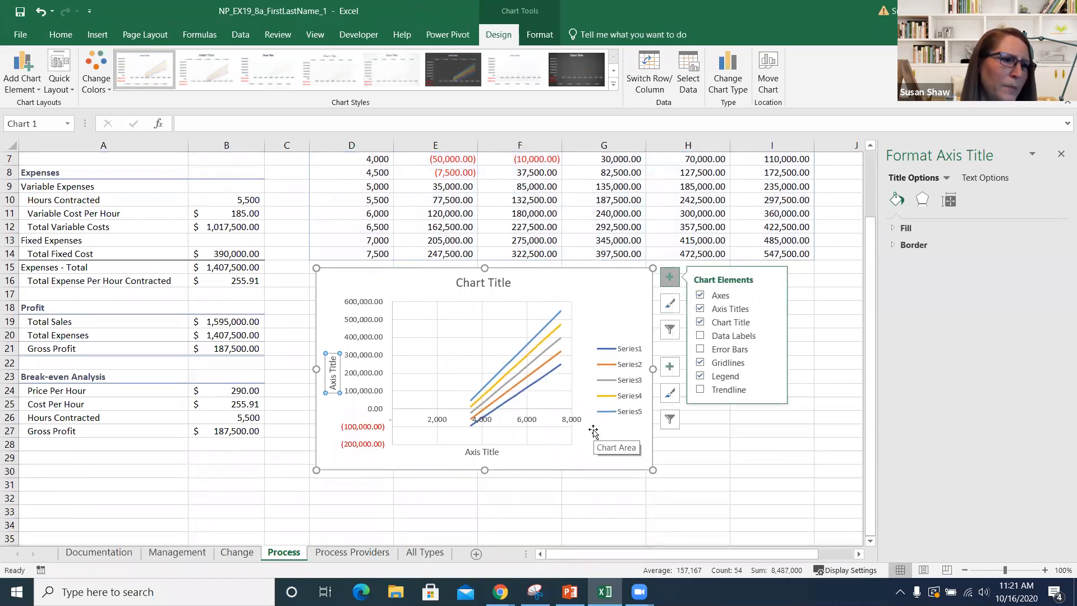
pyautogui.click(96, 78)
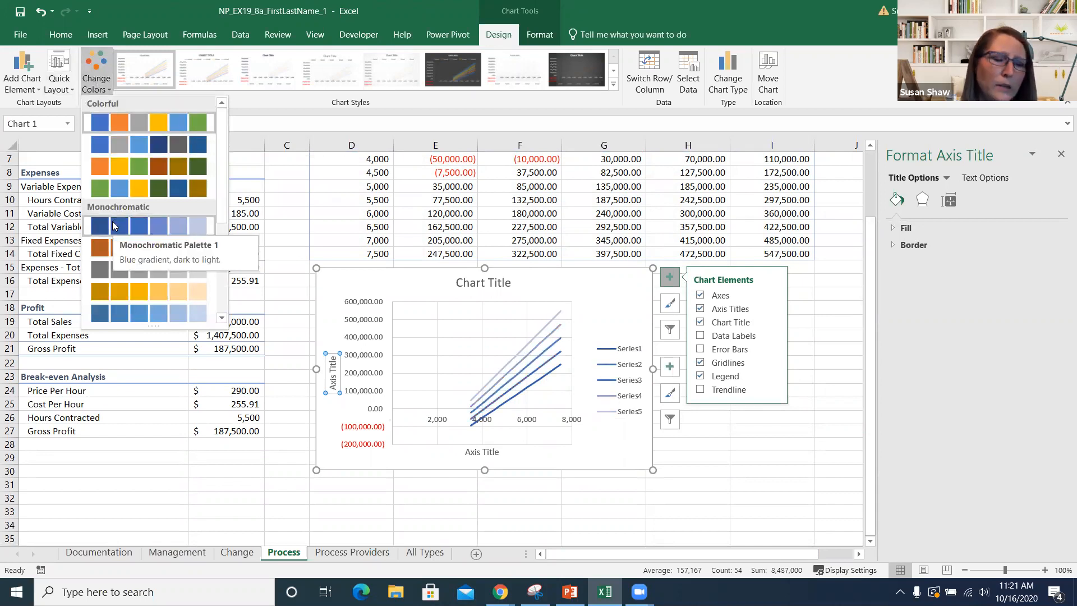
pyautogui.click(113, 225)
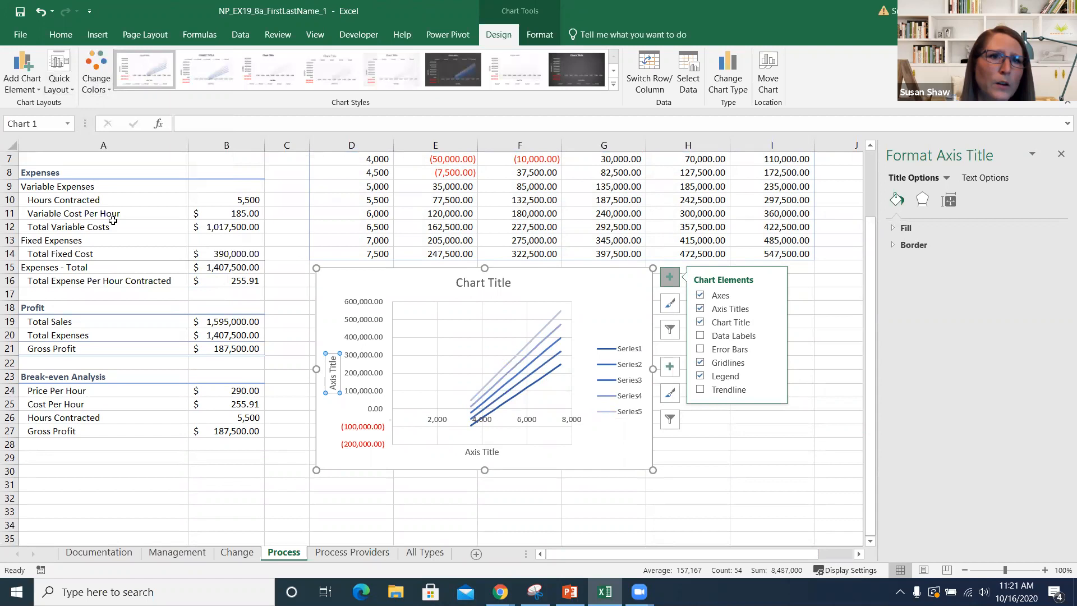
pyautogui.click(361, 281)
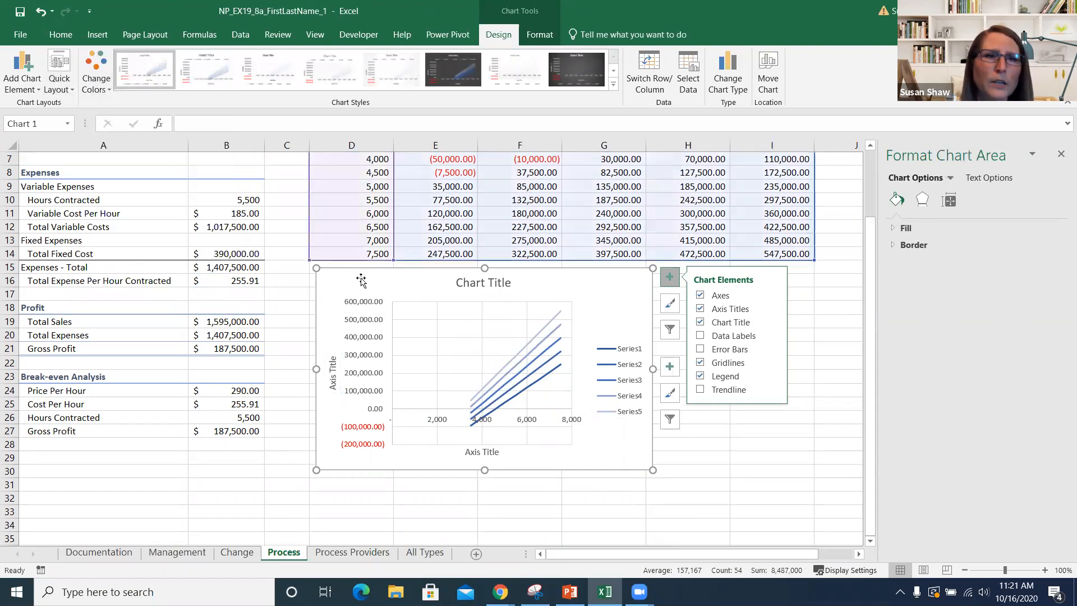
pyautogui.click(95, 79)
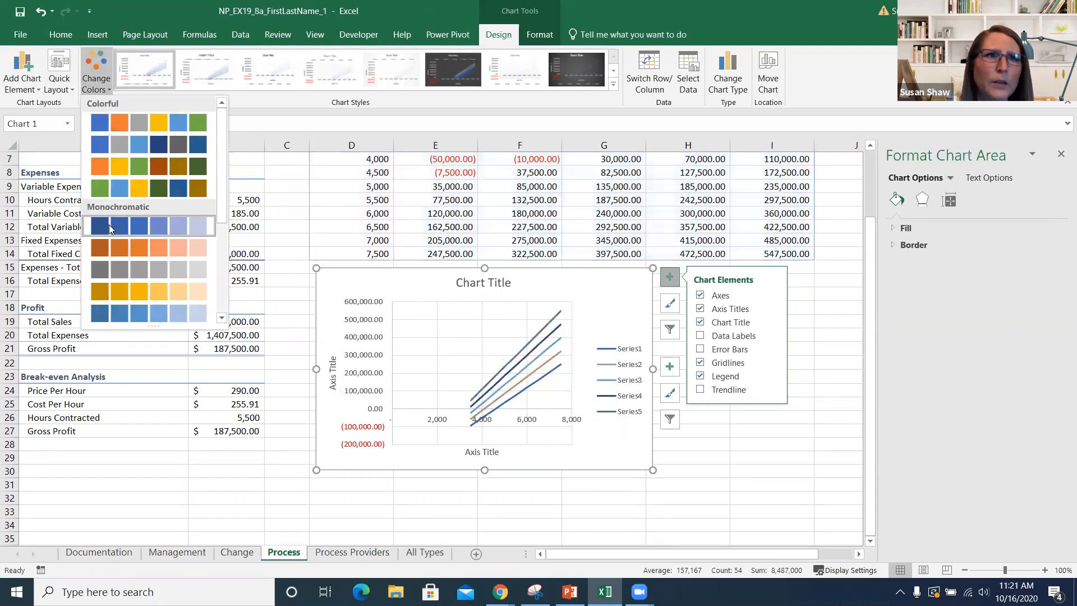
pyautogui.click(109, 227)
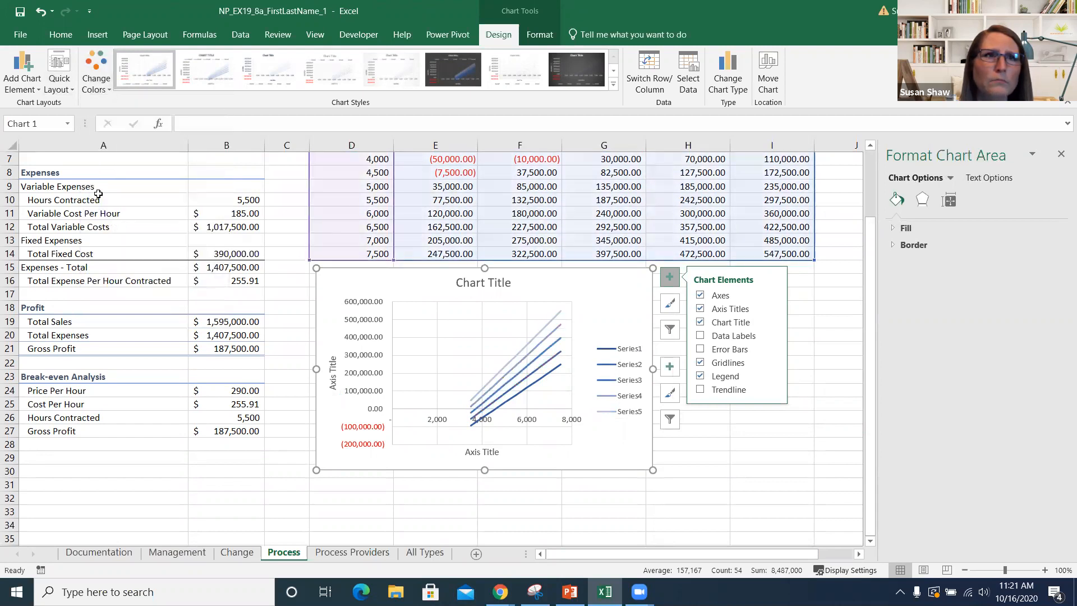
pyautogui.click(96, 83)
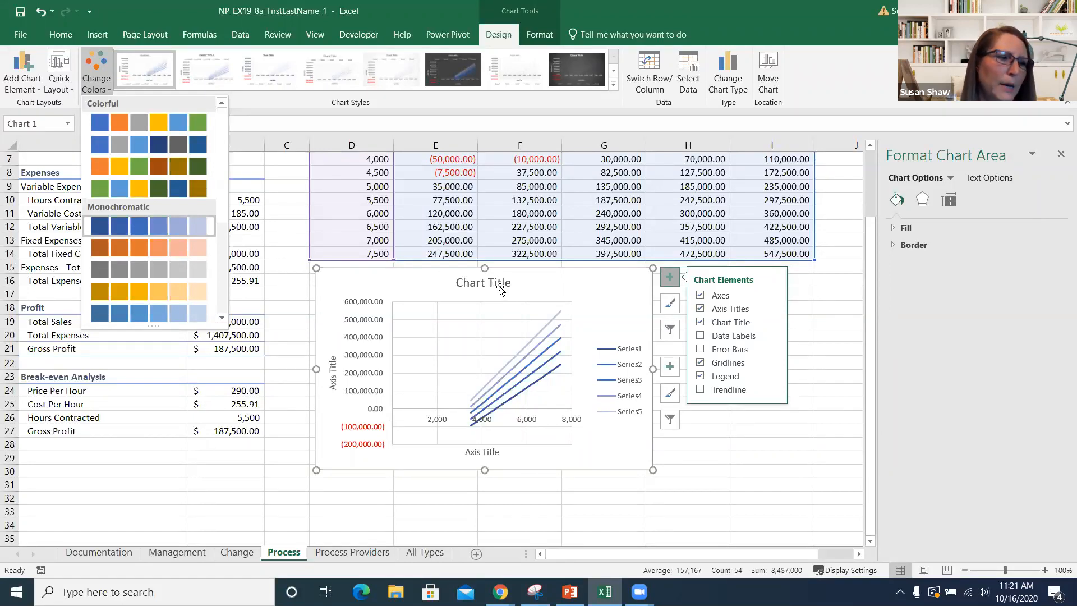
pyautogui.click(727, 298)
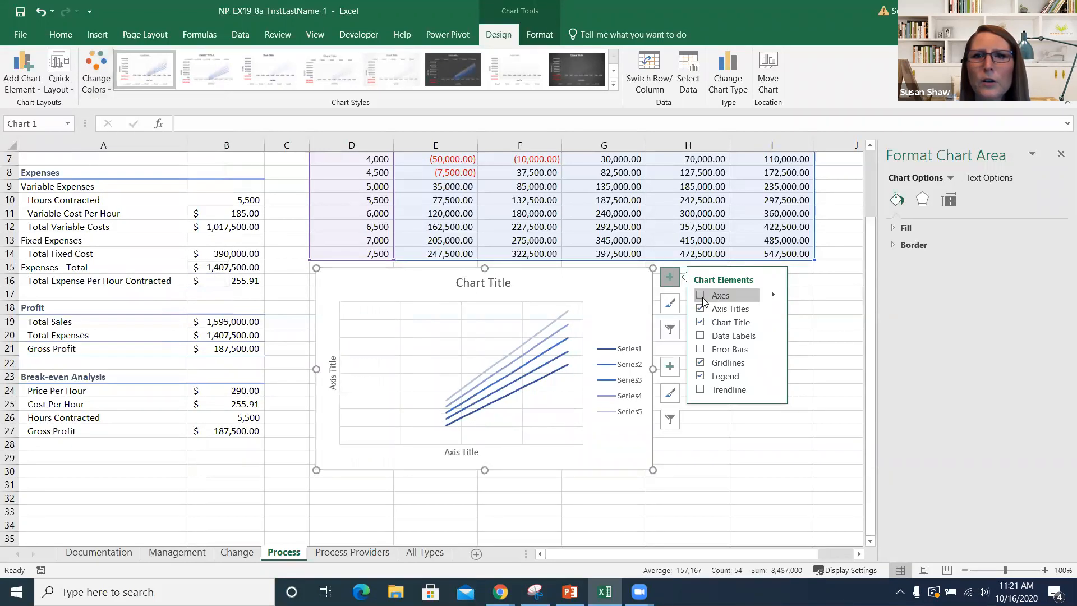
pyautogui.click(701, 297)
# Set the minimum bound of the net income chart's vertical axis to -100000
pyautogui.click(774, 295)
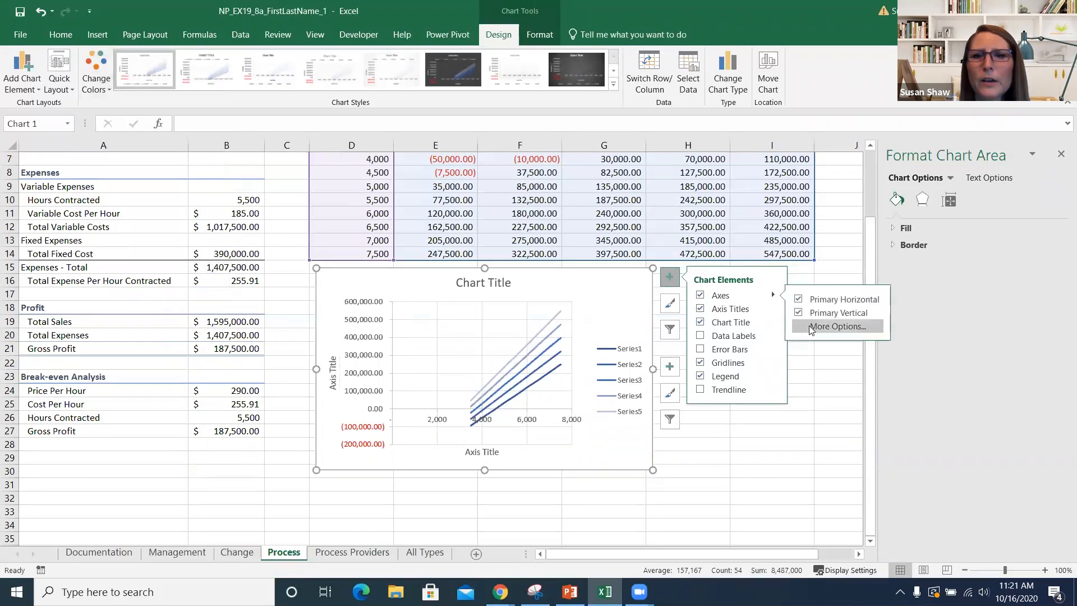
pyautogui.click(817, 327)
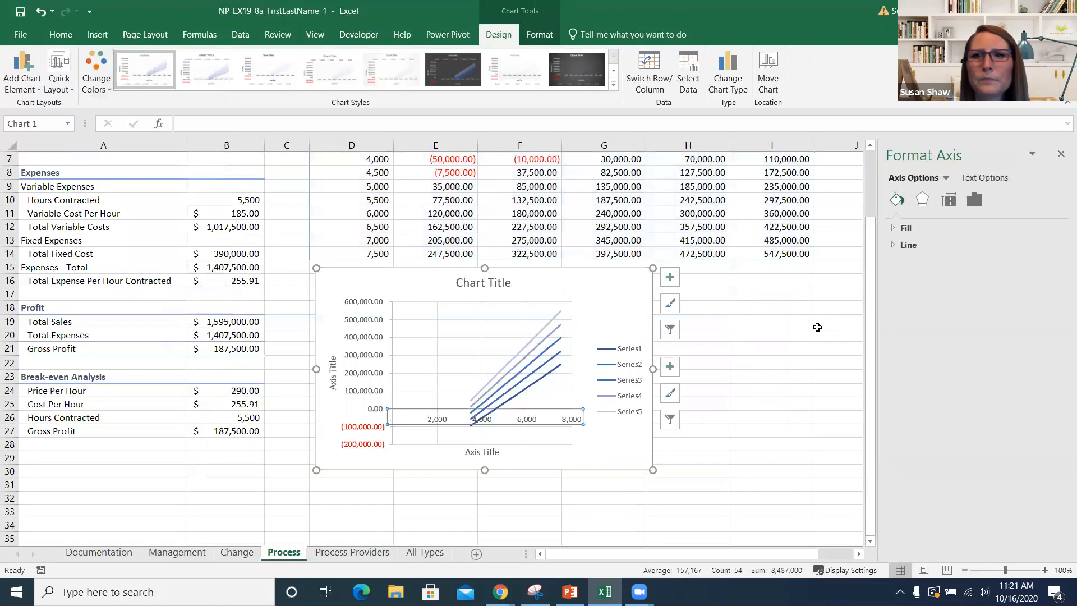
pyautogui.click(974, 202)
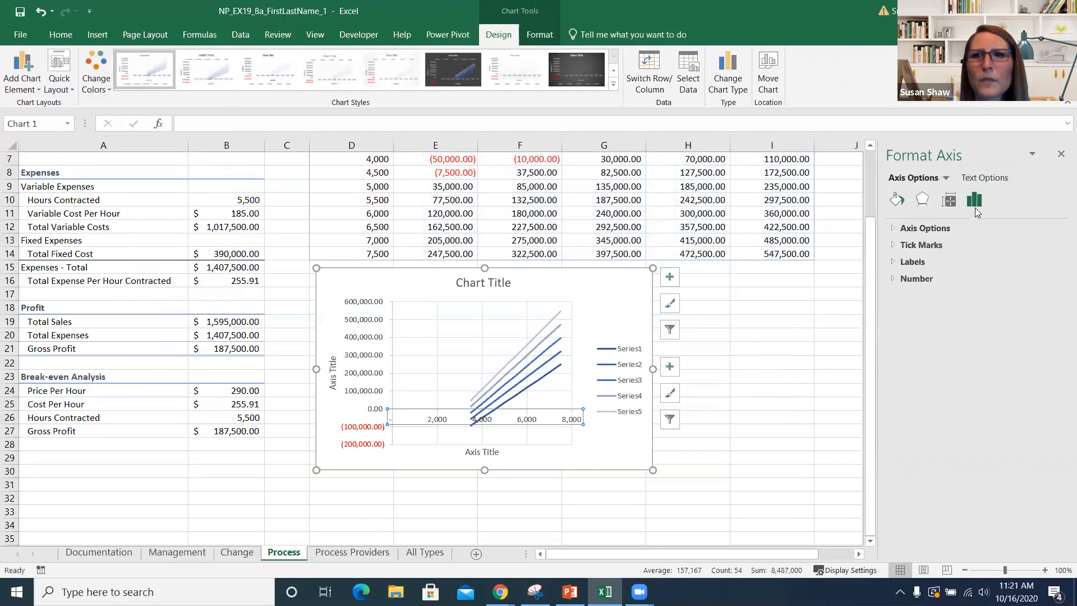
pyautogui.click(944, 227)
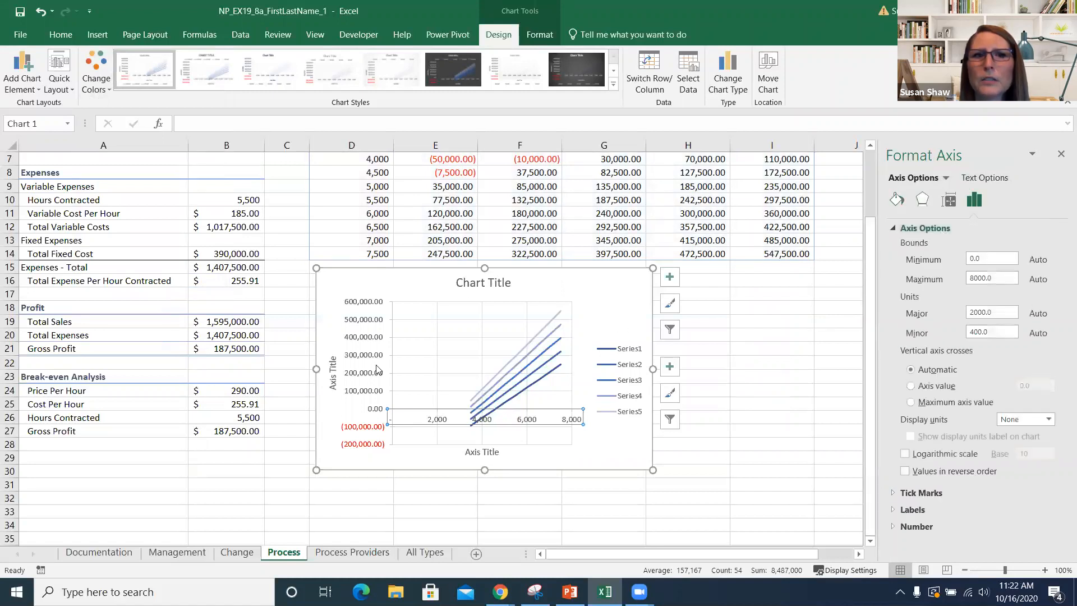
pyautogui.click(357, 306)
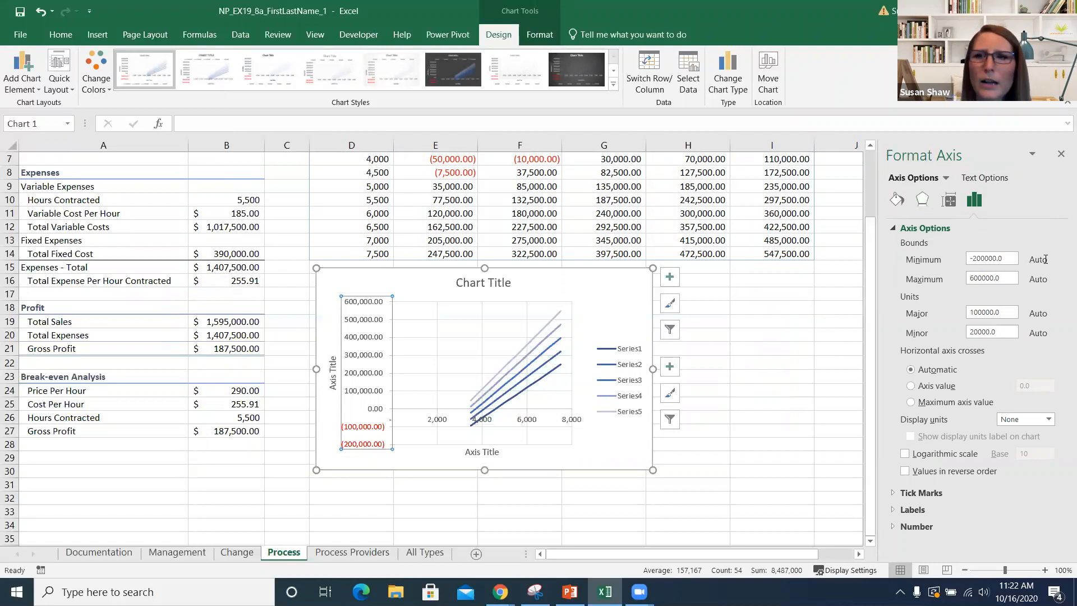
pyautogui.click(977, 256)
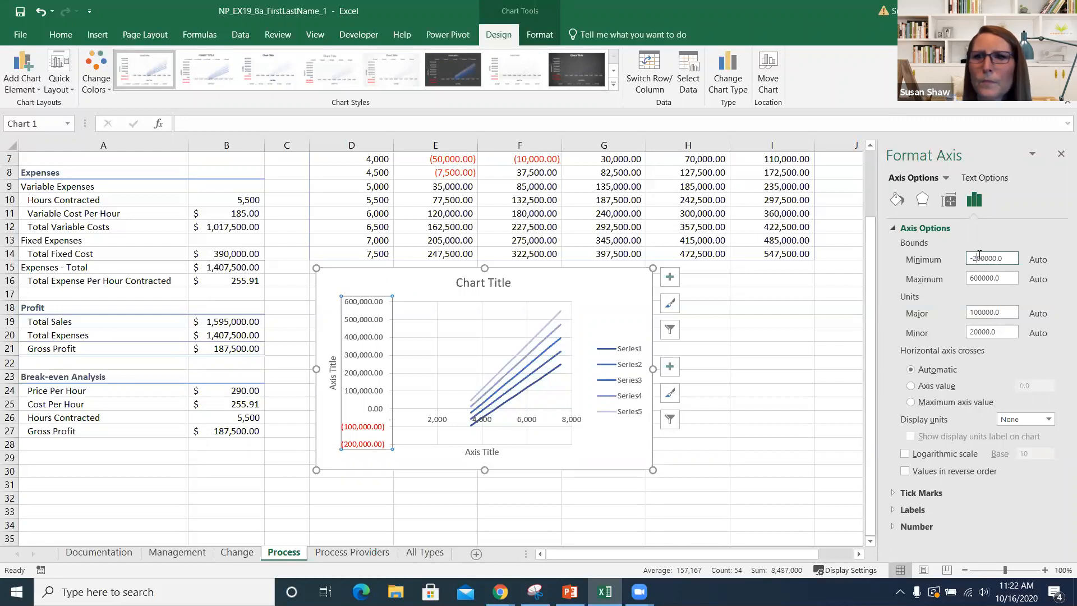
pyautogui.press('BackSpace')
pyautogui.write('1')
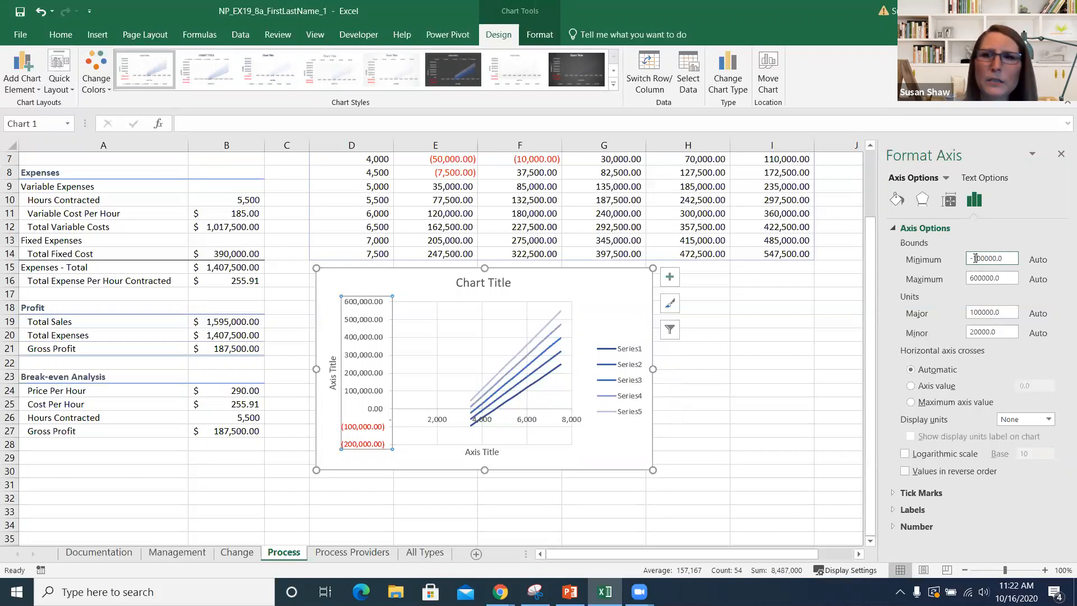
pyautogui.press('Return')
# Set the maximum bound of the net income chart's vertical axis to 650000
pyautogui.click(979, 277)
pyautogui.press('Delete')
pyautogui.write('5')
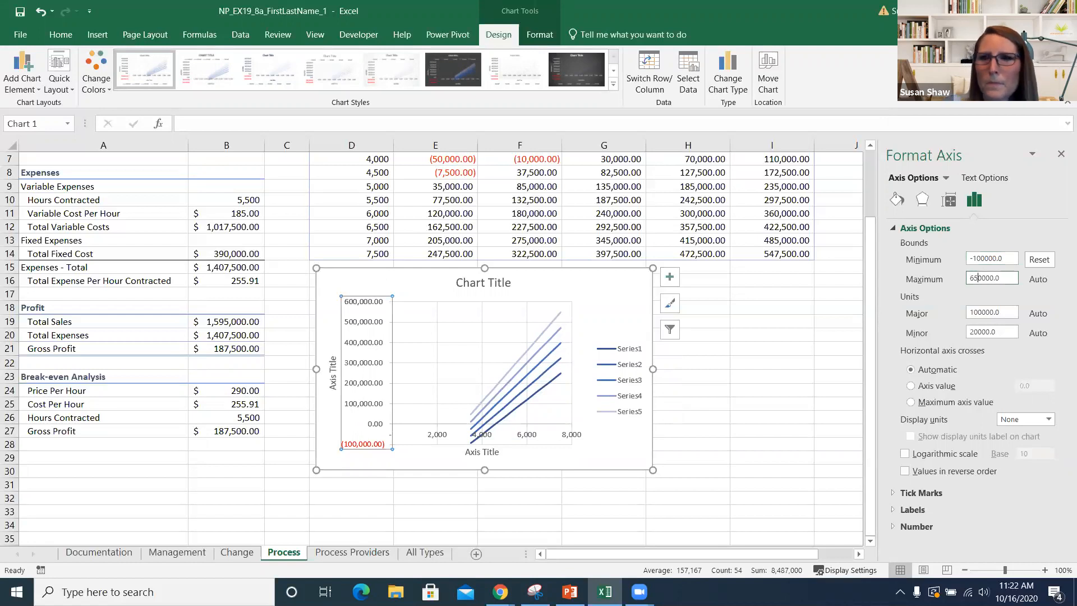
pyautogui.press('Return')
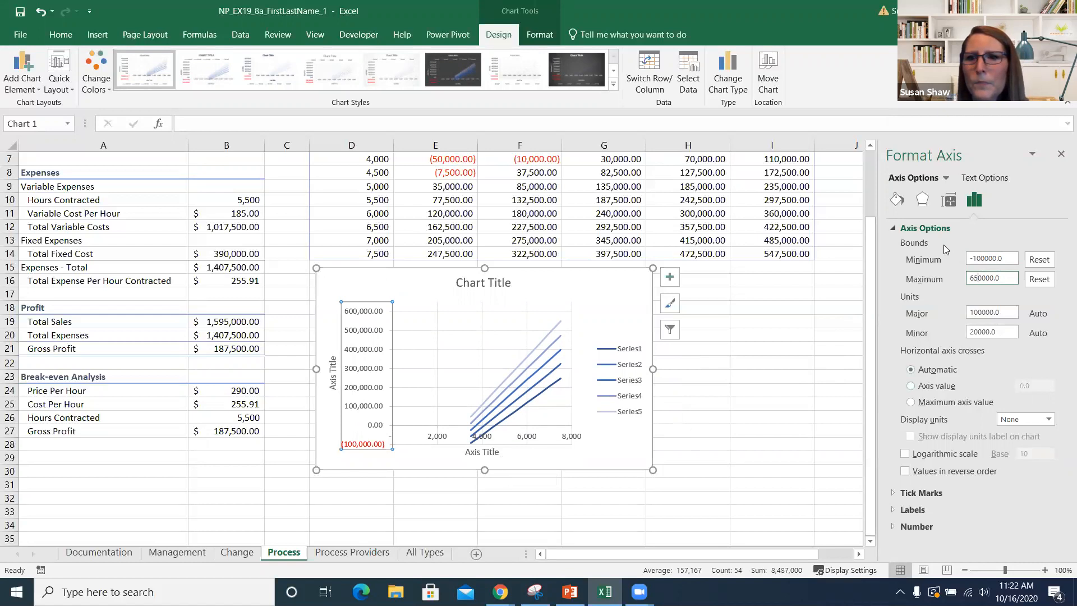
# Make the horizontal axis cross the vertical axis at the axis value -100000
pyautogui.click(911, 387)
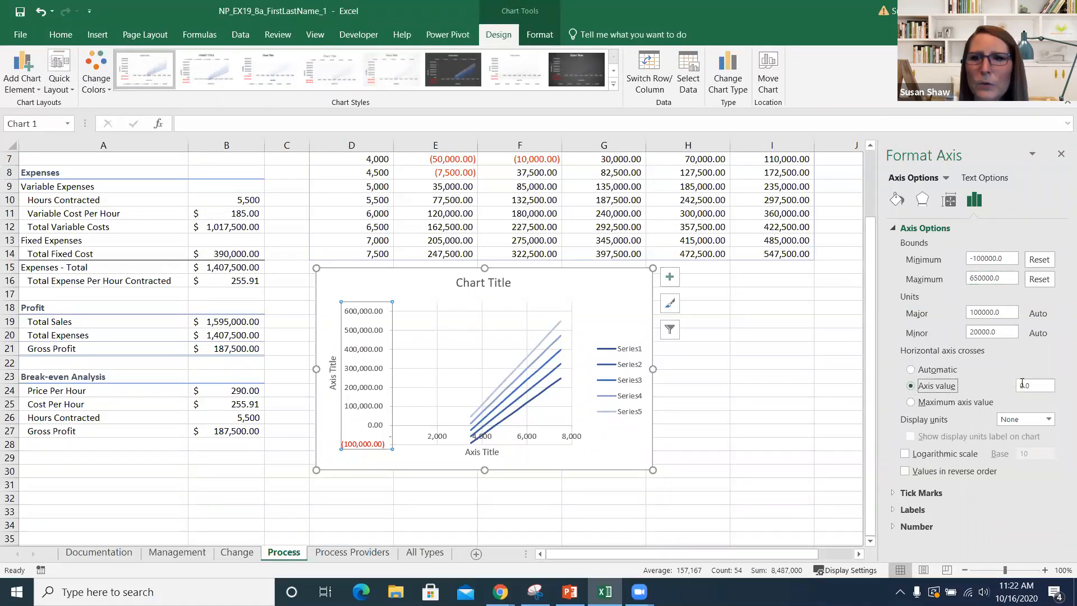
pyautogui.moveTo(1034, 386); pyautogui.dragTo(1017, 385)
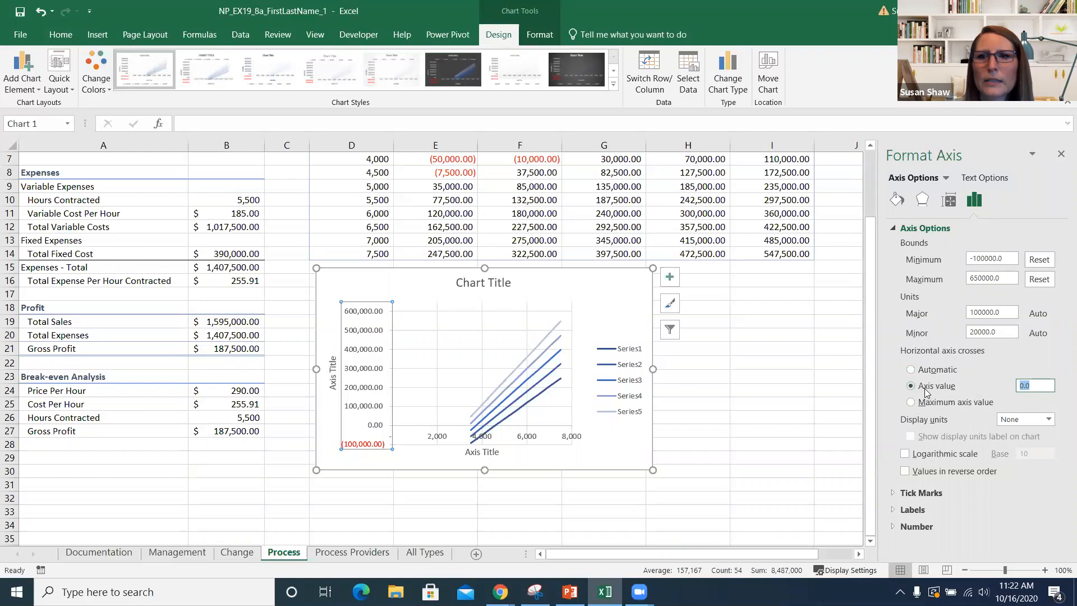
pyautogui.write('-100000')
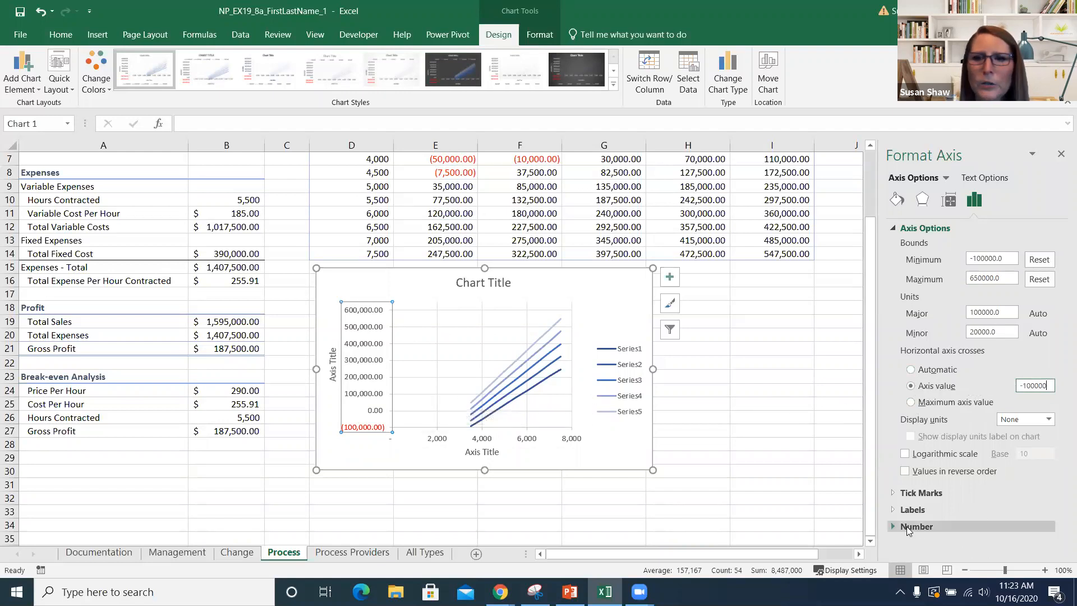
# Format the vertical axis numbers as Currency with 0 decimal places
pyautogui.click(969, 525)
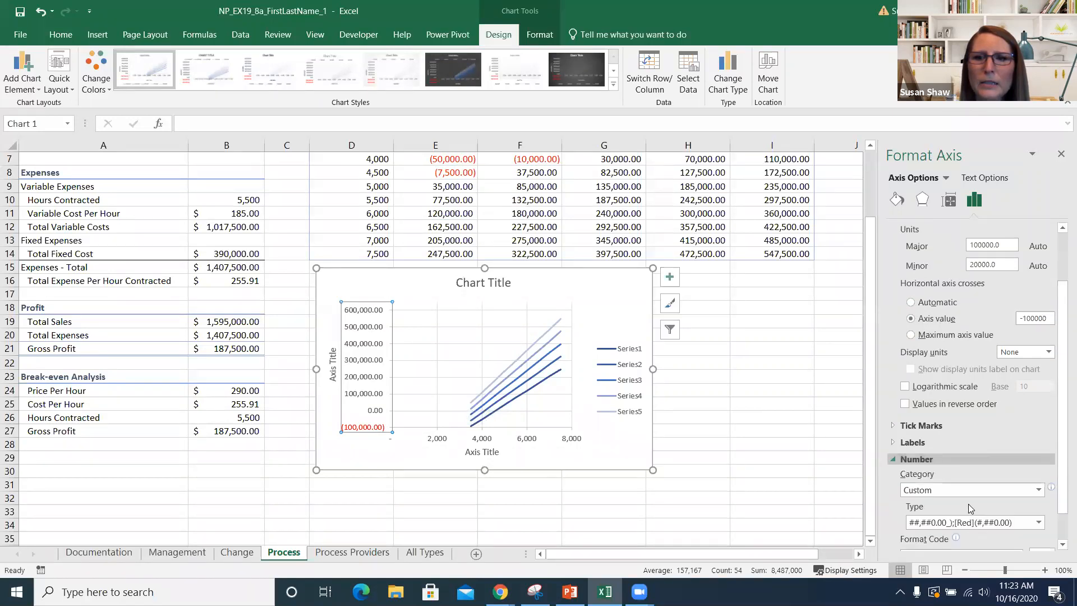
pyautogui.click(1038, 489)
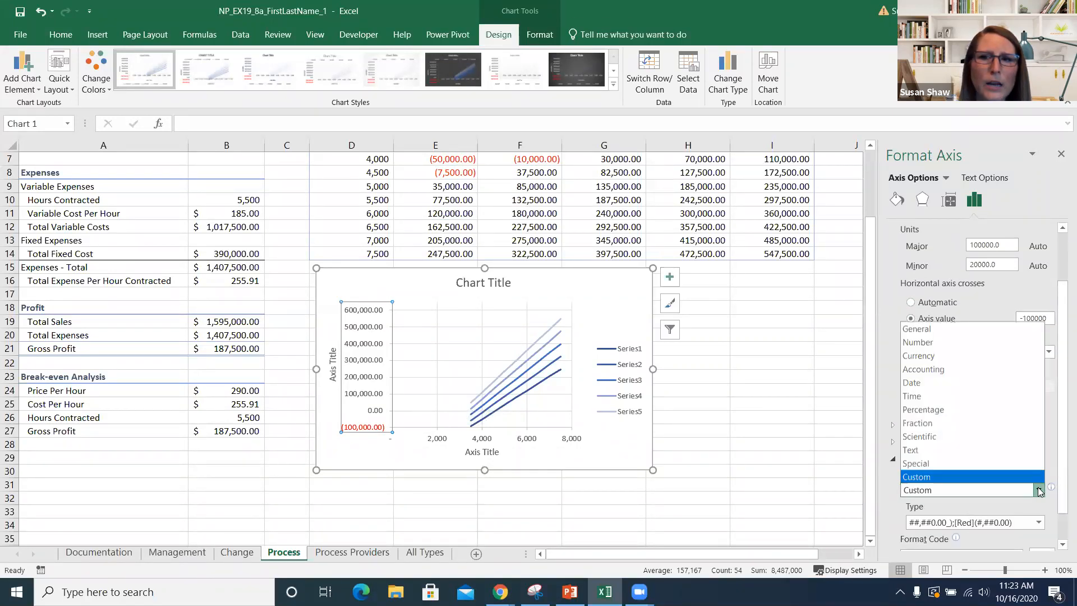
pyautogui.click(969, 355)
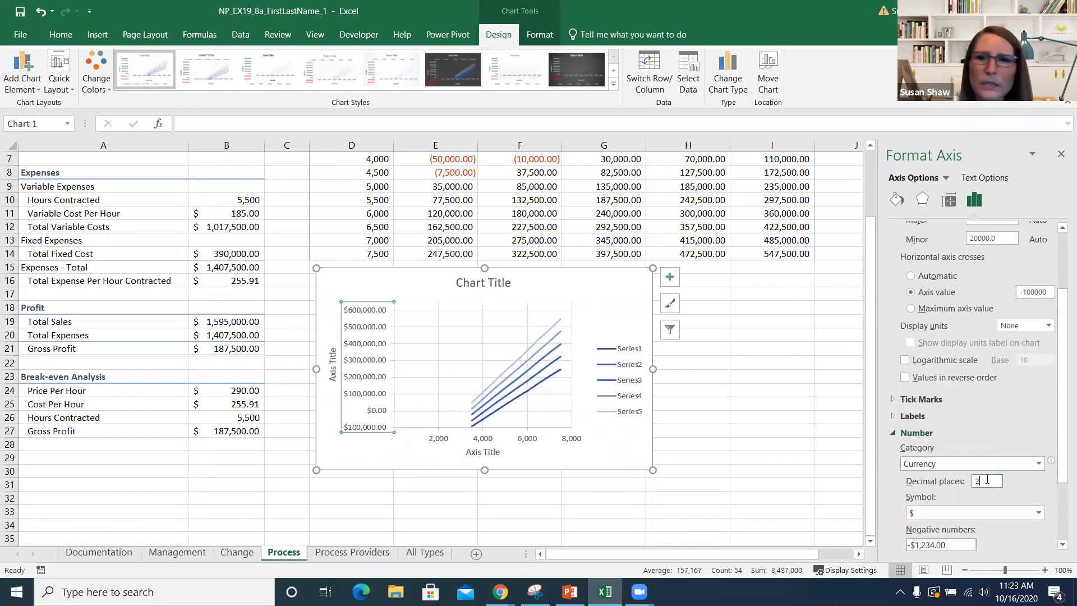
pyautogui.press('BackSpace')
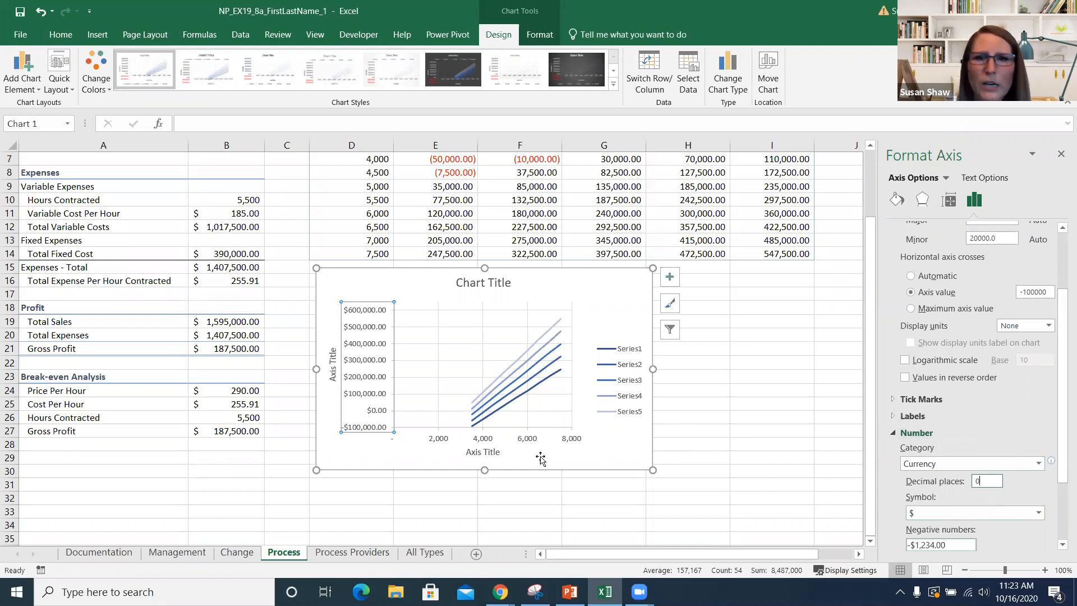
# Set the net income chart's horizontal axis bounds to a minimum of 3500 and a maximum of 7500
pyautogui.click(493, 442)
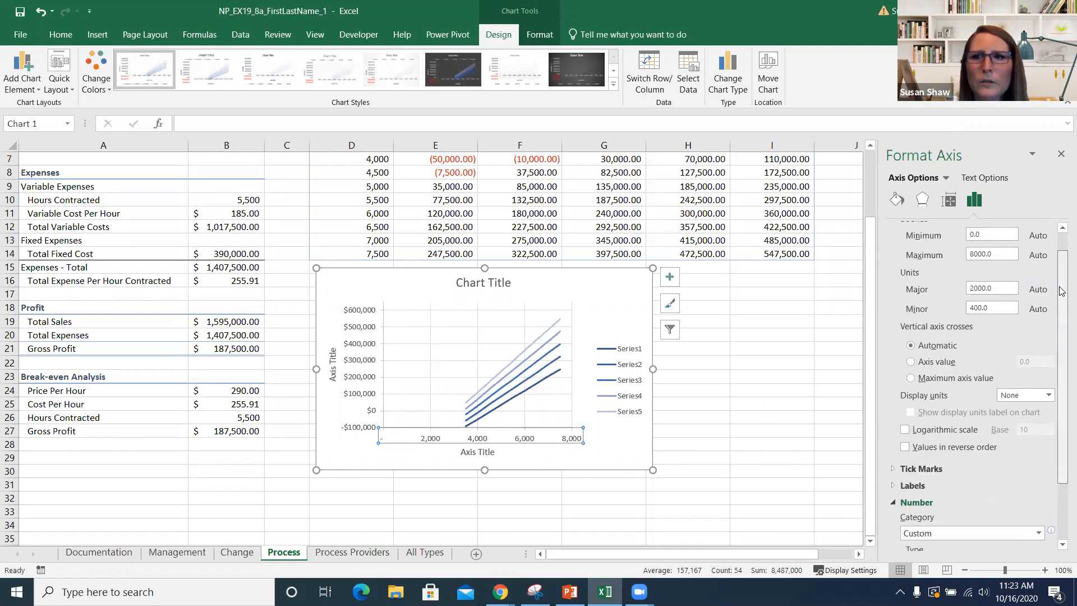
pyautogui.scroll(1, 953, 280)
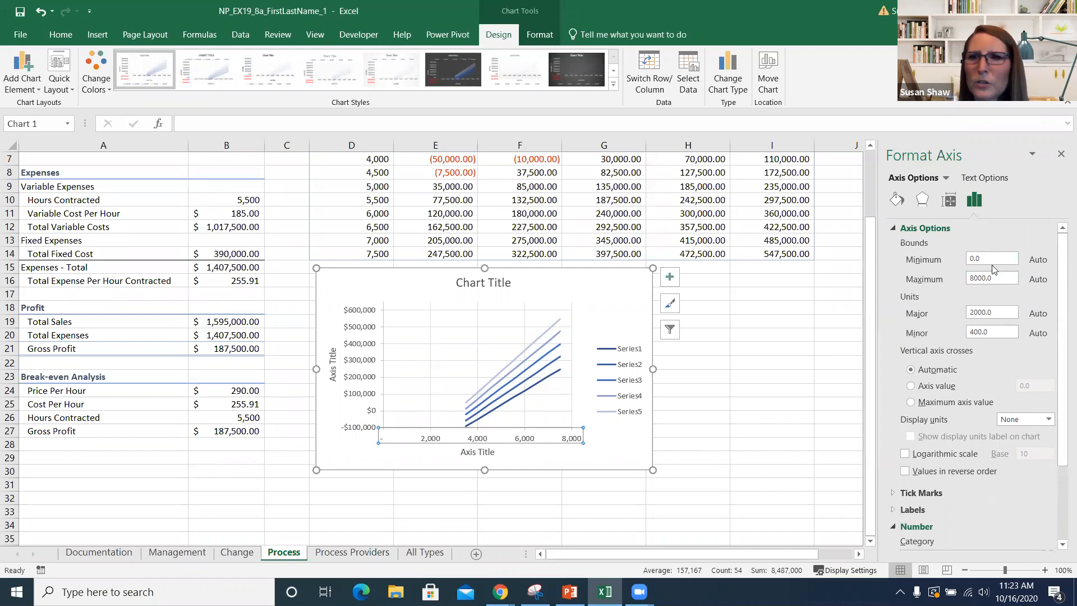
pyautogui.doubleClick(970, 258)
pyautogui.write('350')
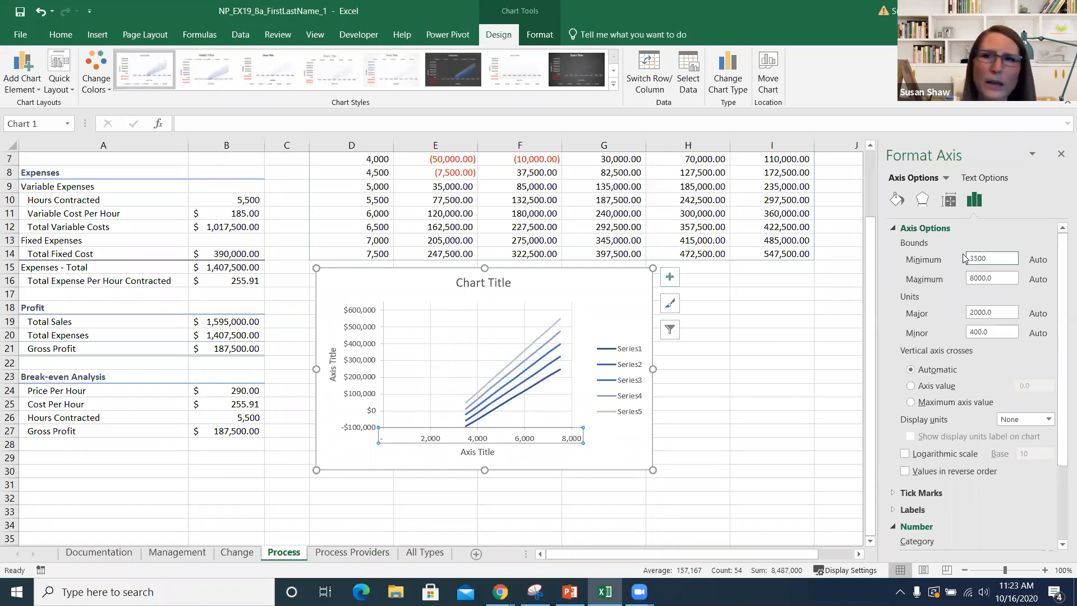
pyautogui.press('Return')
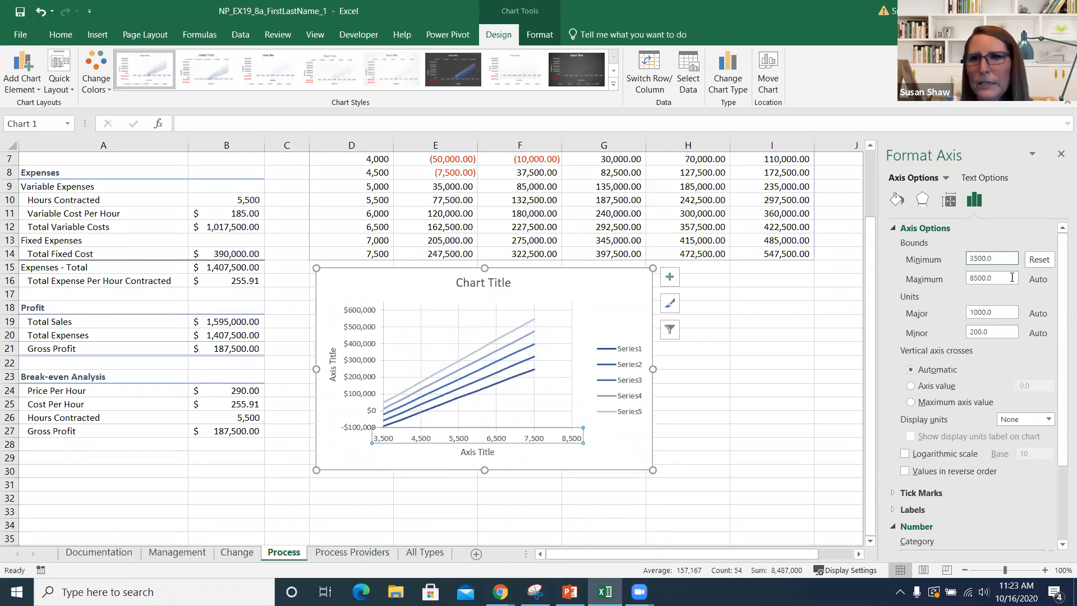
pyautogui.moveTo(1004, 281); pyautogui.dragTo(964, 283)
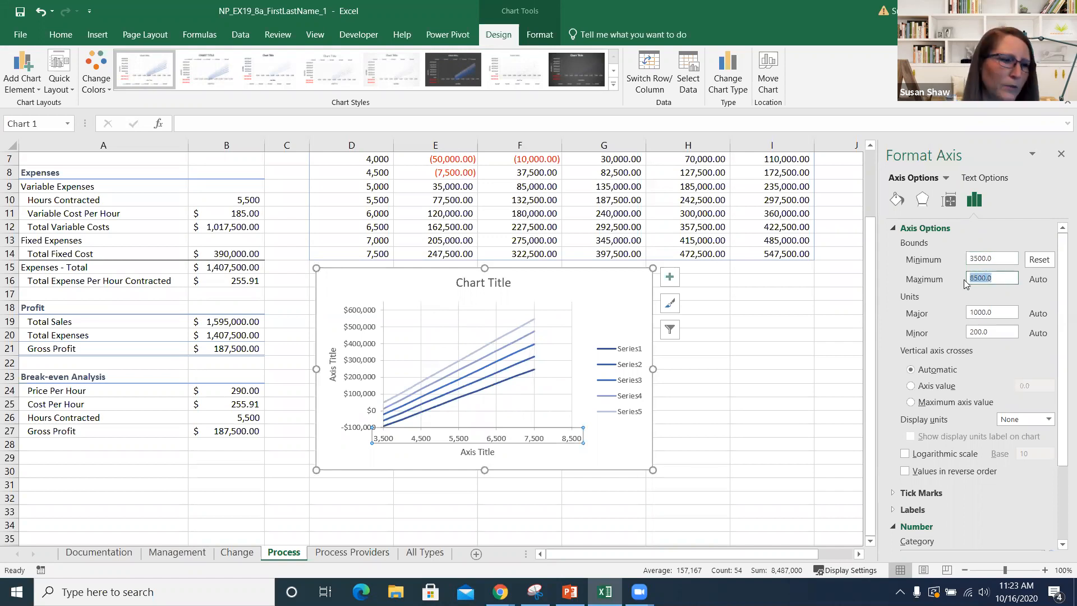
pyautogui.write('7500')
pyautogui.press('Return')
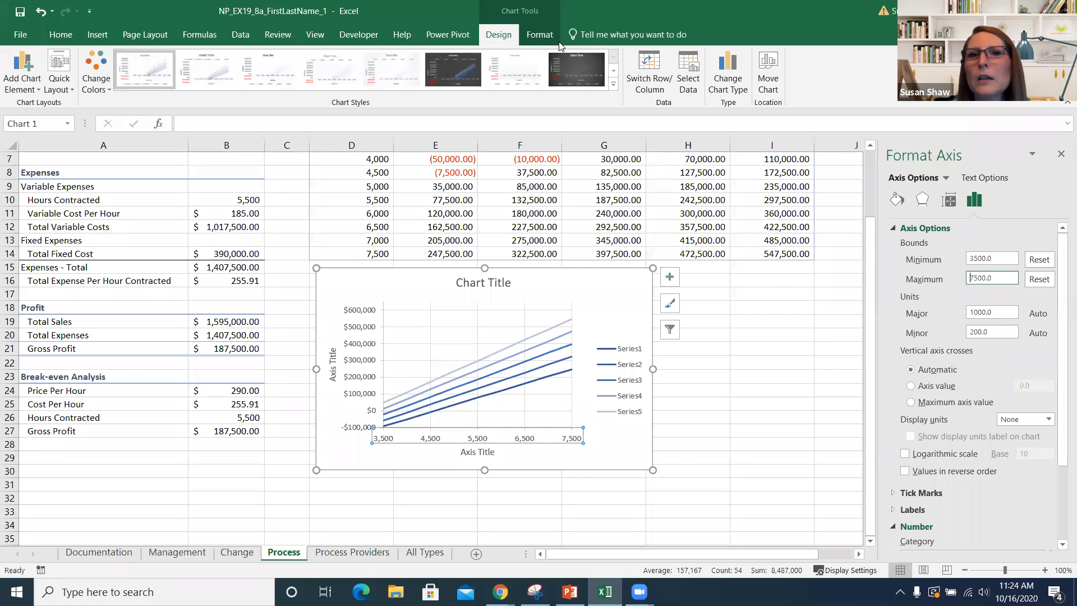
# In the chart's data source, set the first series' name to the $270.00 price in cell E5 of the Process sheet
pyautogui.click(686, 87)
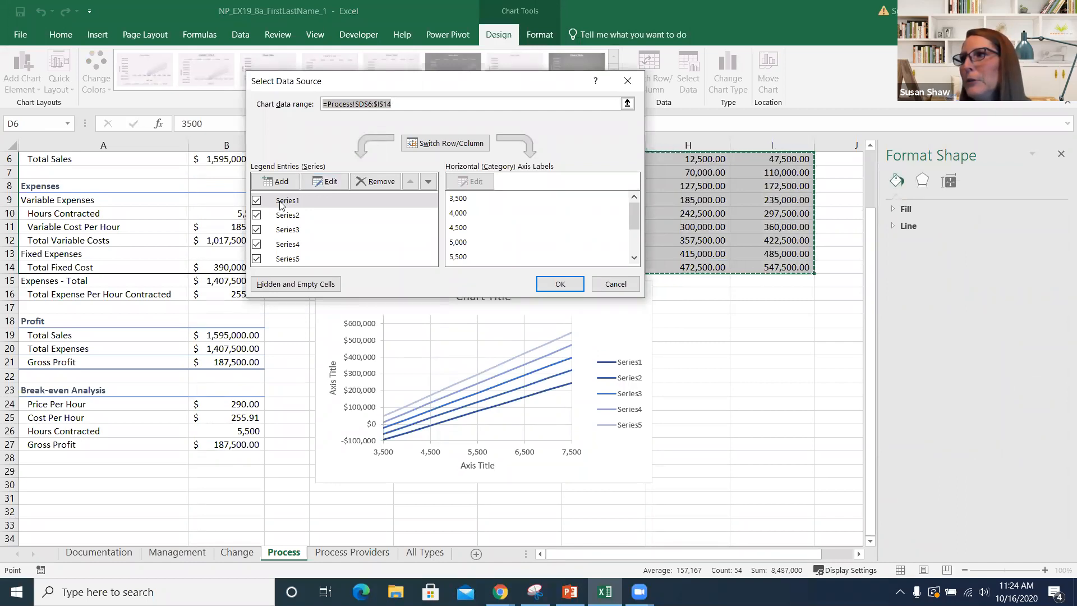
pyautogui.click(256, 201)
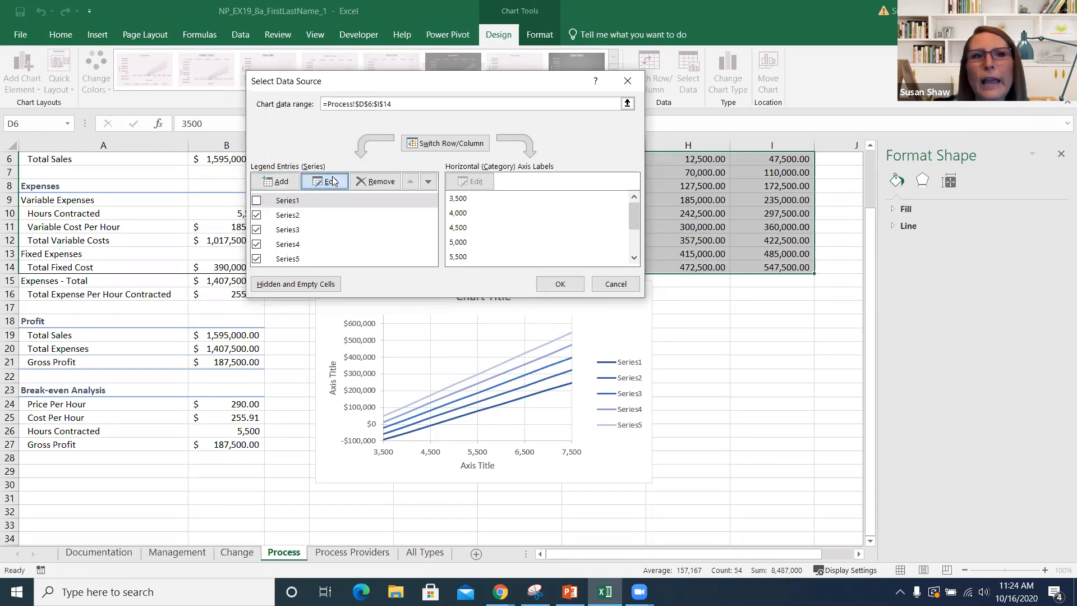
pyautogui.click(331, 178)
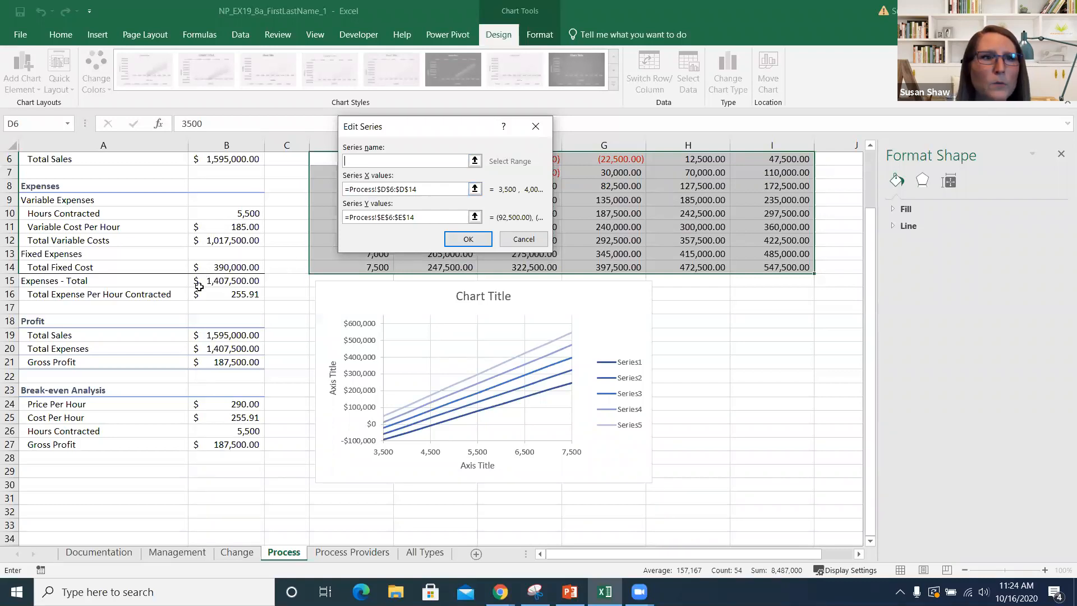
pyautogui.scroll(1, 178, 291)
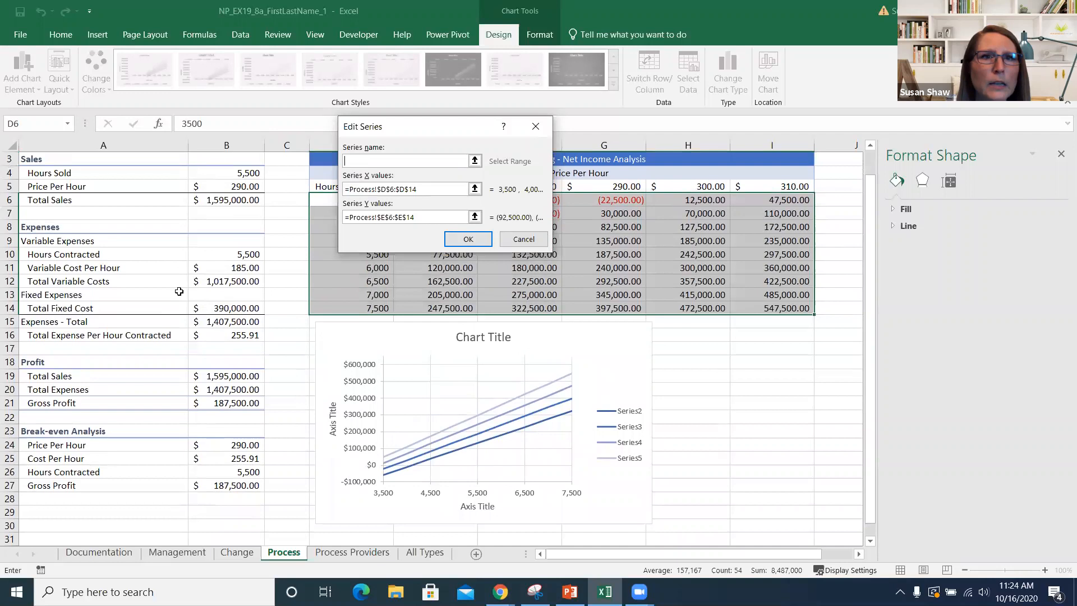
pyautogui.scroll(1, 179, 291)
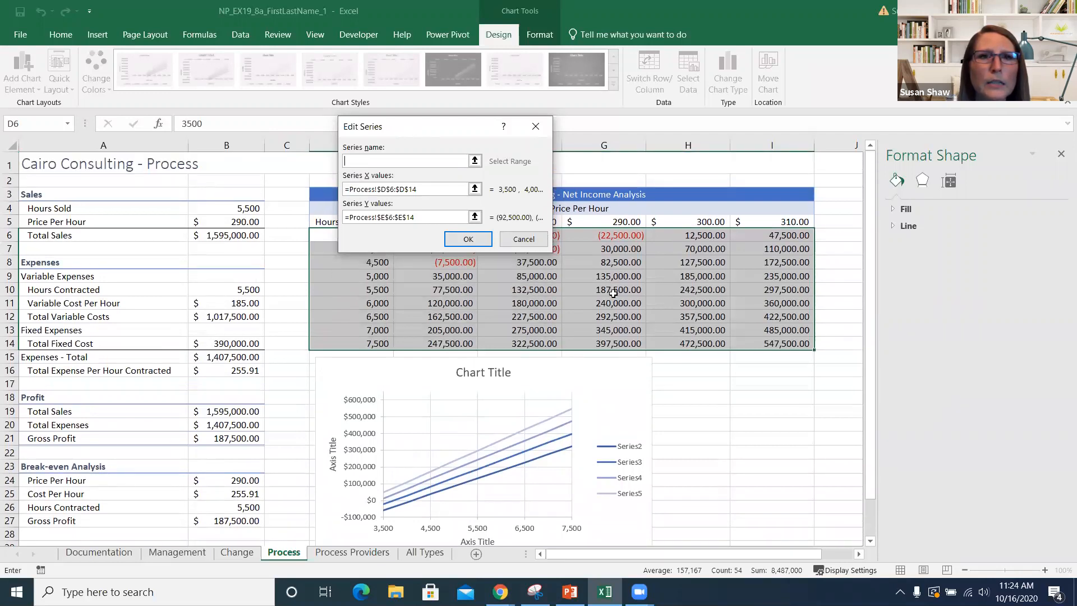
pyautogui.moveTo(613, 293); pyautogui.dragTo(614, 321)
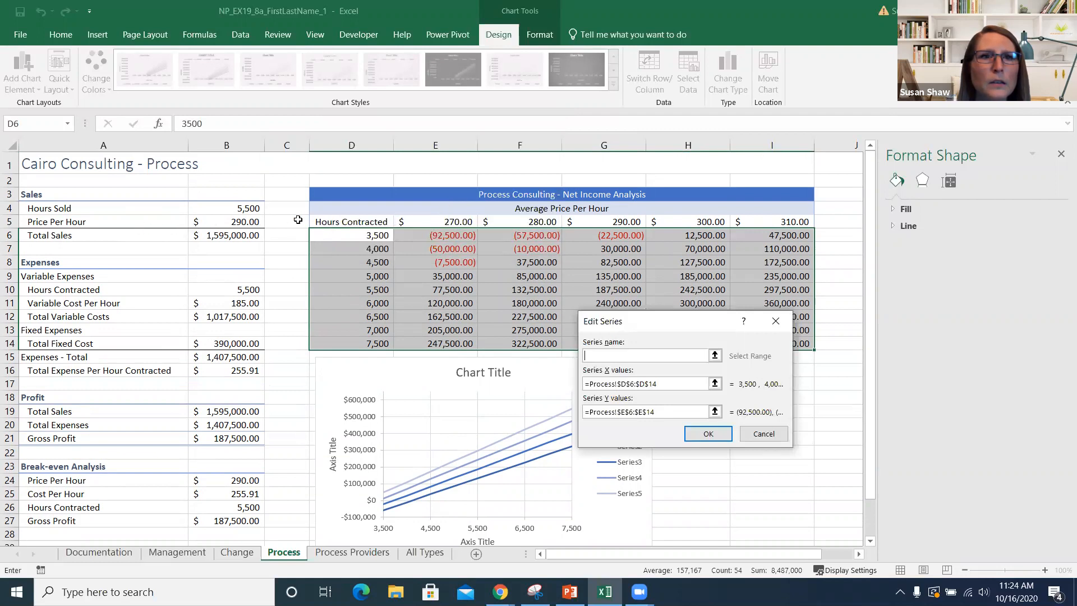
pyautogui.click(450, 222)
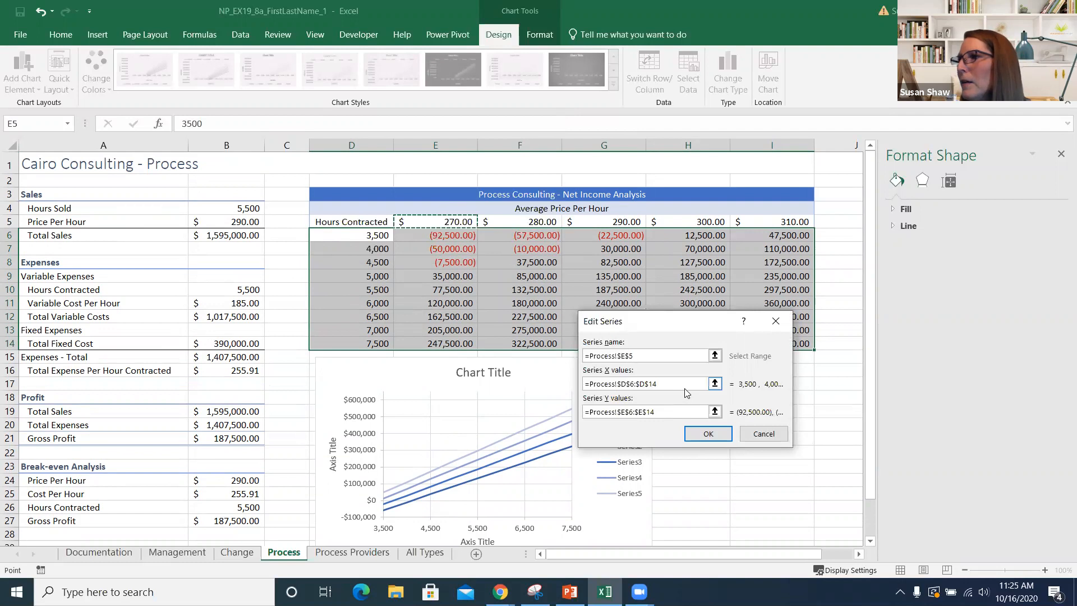
pyautogui.click(710, 436)
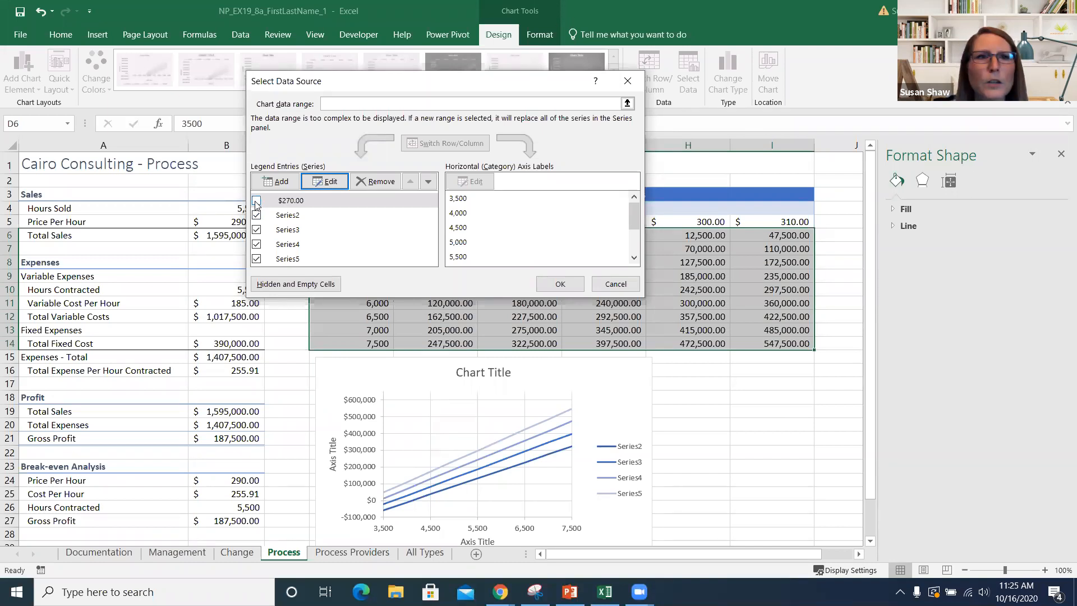
# Set the second series' name to the $280.00 price in cell F5 of the Process sheet
pyautogui.click(257, 216)
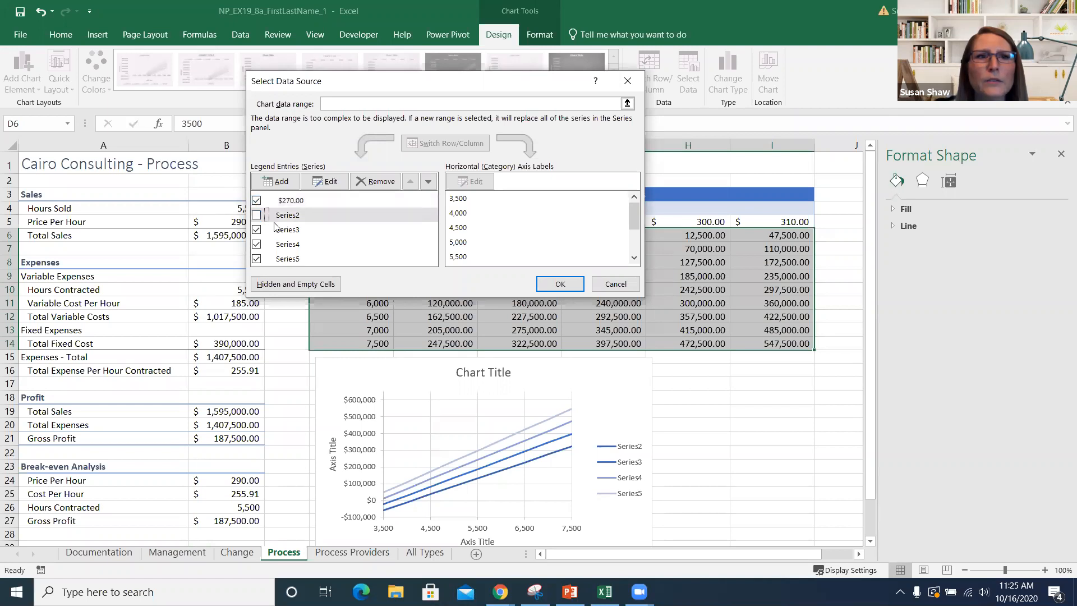
pyautogui.click(325, 182)
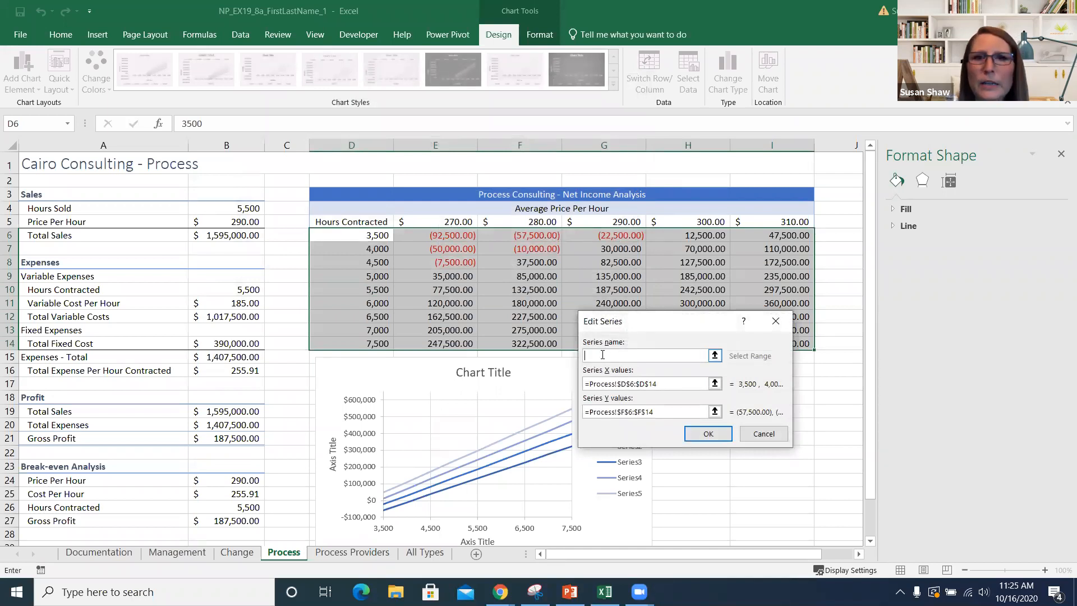
pyautogui.click(530, 225)
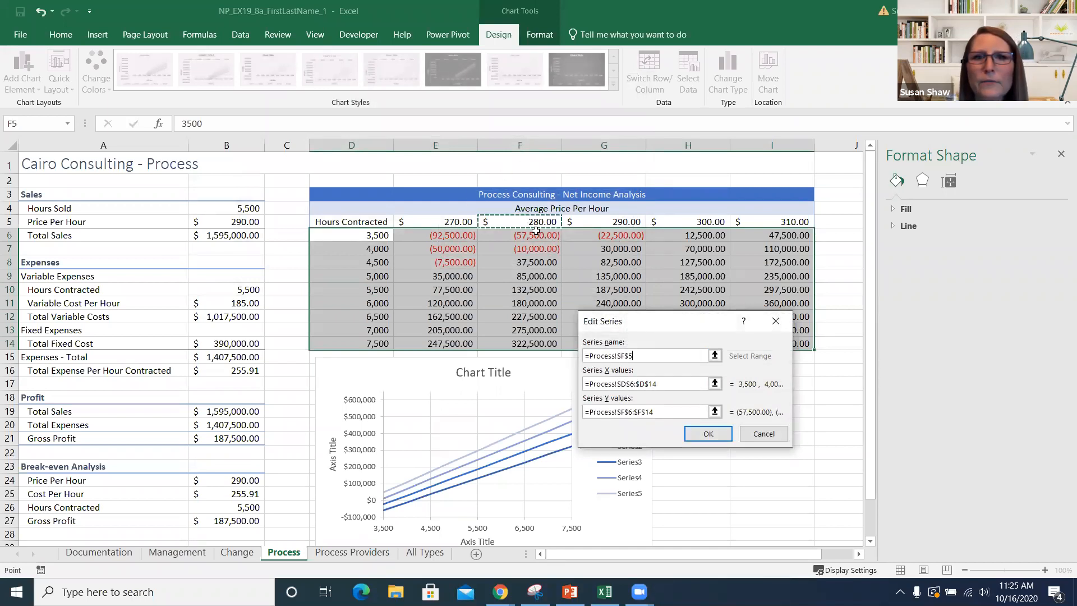
pyautogui.click(708, 434)
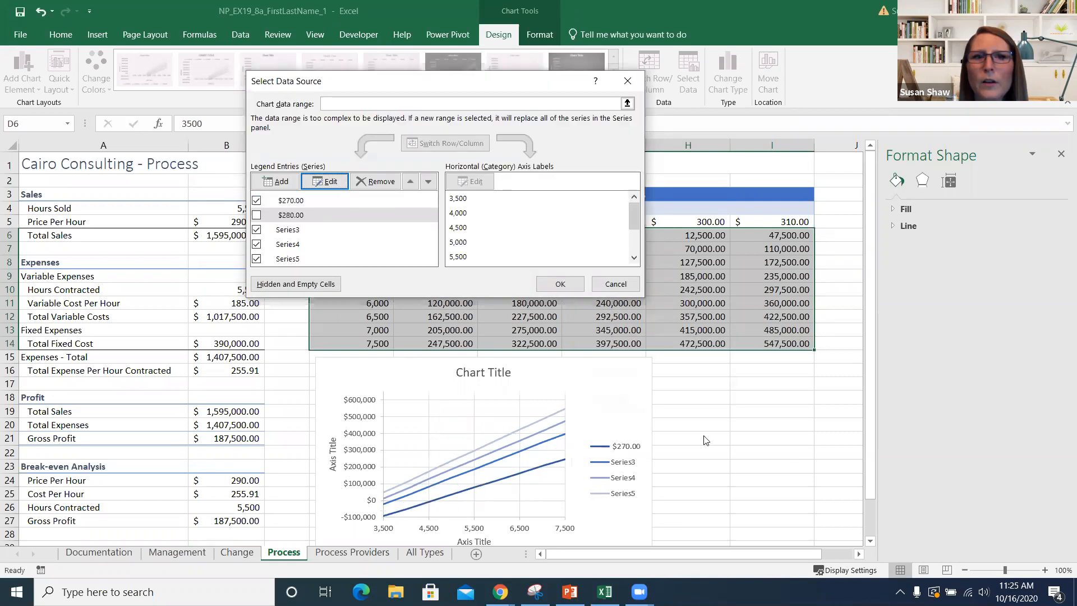
# Name the third series from the $290.00 price in cell G5 and keep the series included in the chart
pyautogui.click(288, 230)
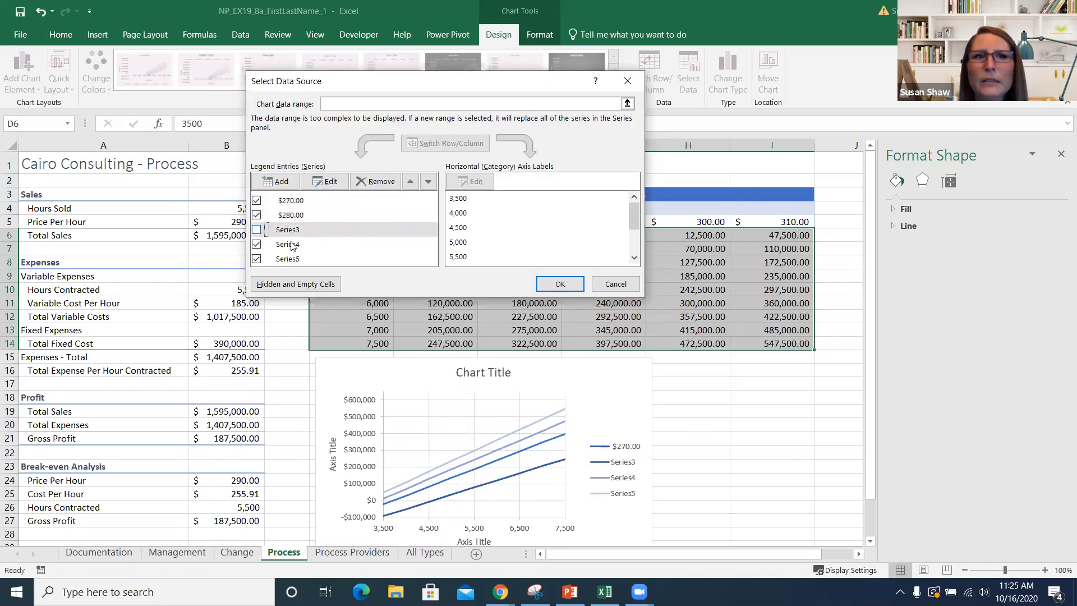
pyautogui.click(327, 181)
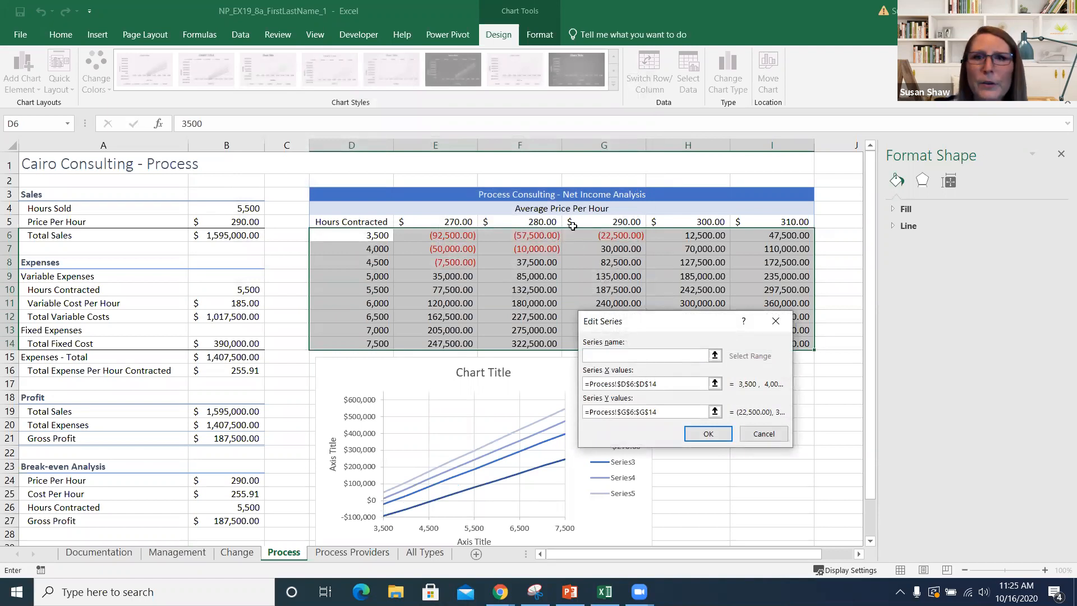
pyautogui.click(595, 218)
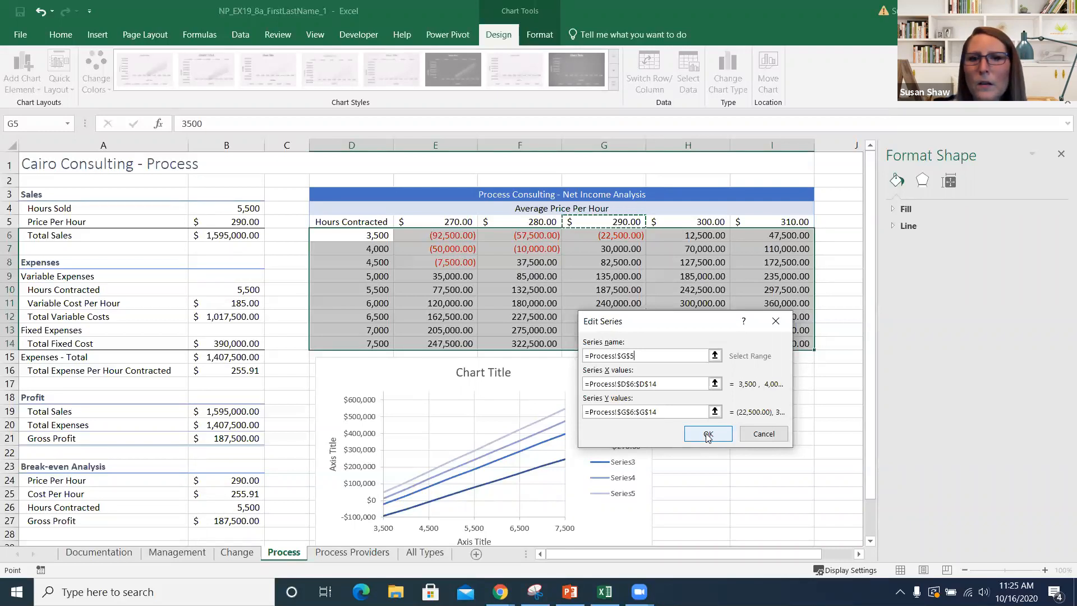
pyautogui.click(708, 434)
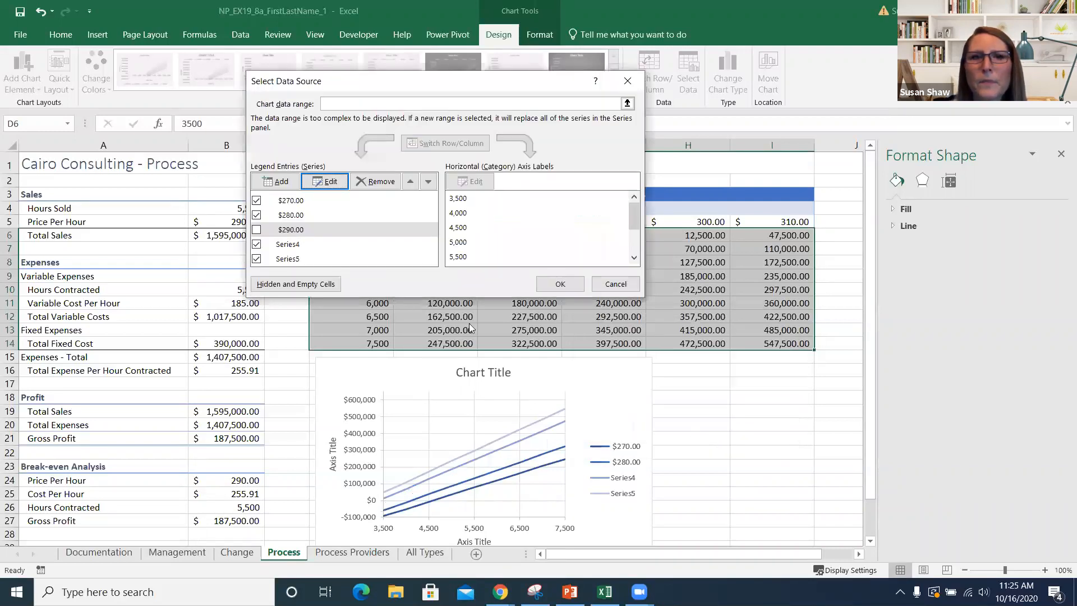
pyautogui.click(257, 230)
# Name the fourth series from the $300.00 price in cell H5, leaving it enabled in the legend entries
pyautogui.click(257, 244)
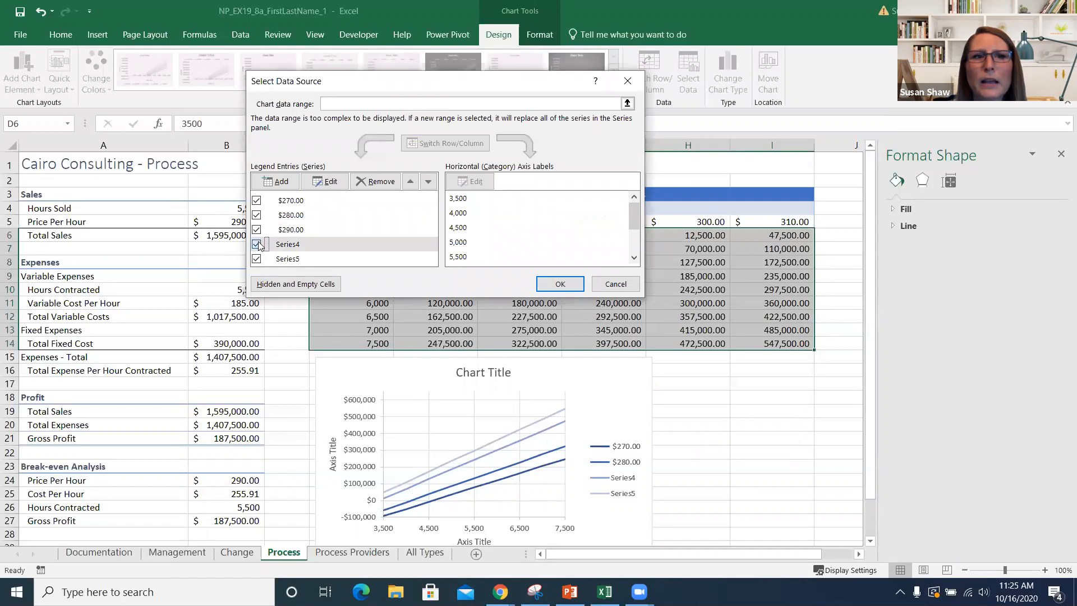
pyautogui.click(324, 181)
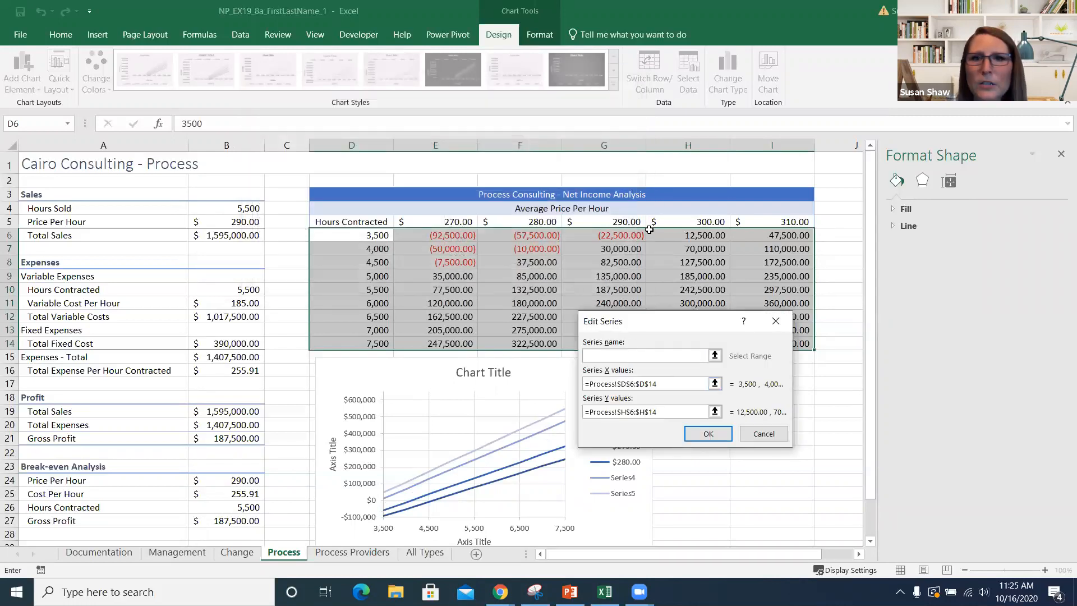
pyautogui.click(689, 221)
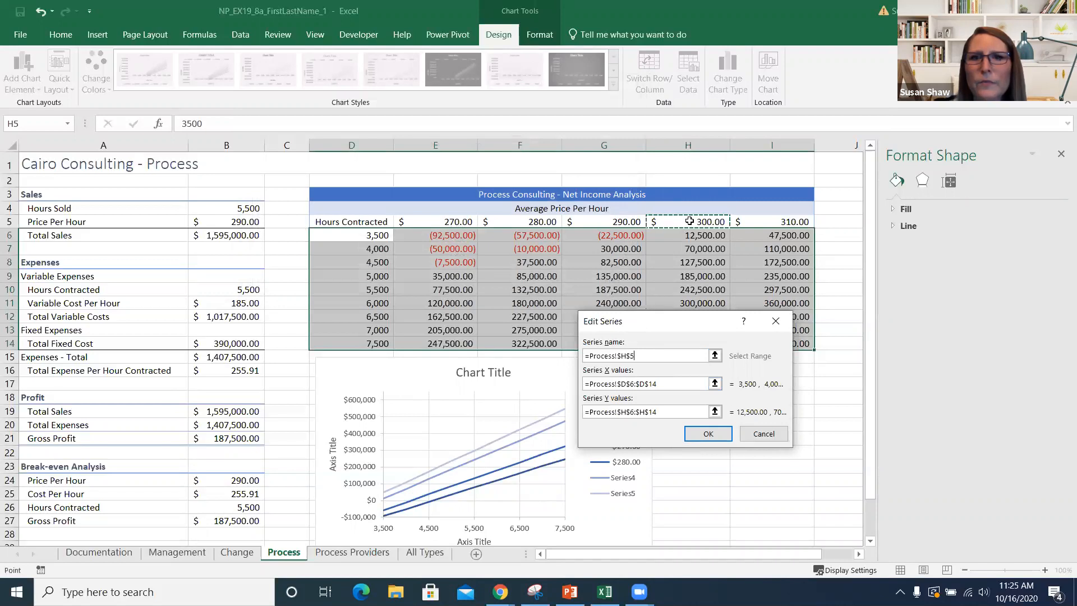
pyautogui.click(708, 435)
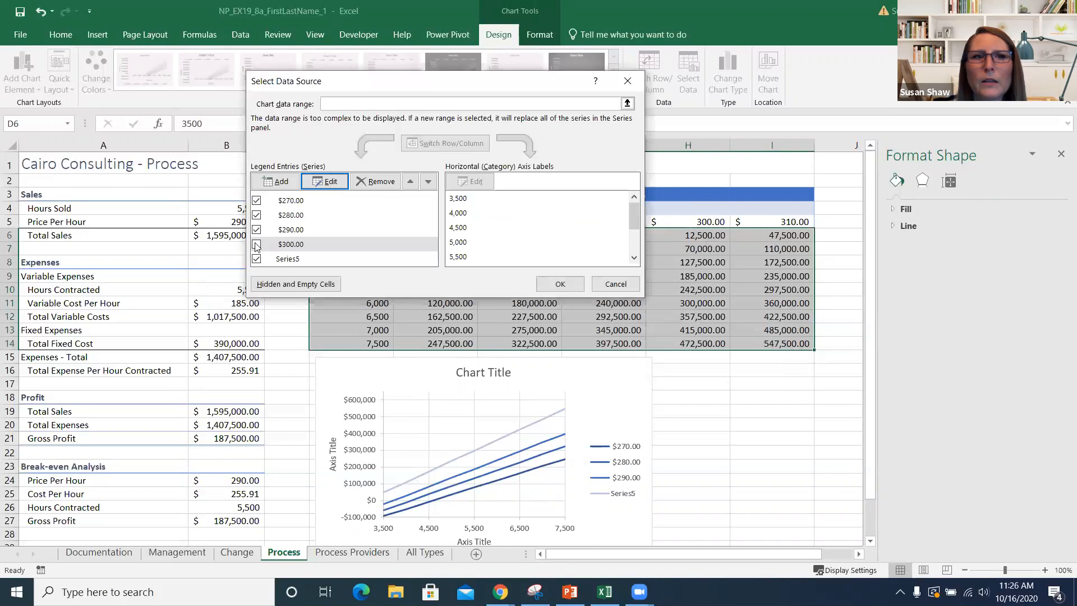
pyautogui.click(257, 245)
# Name the fifth series from the $310.00 price in cell I5, keep it included, and apply the chart's data source changes
pyautogui.click(256, 259)
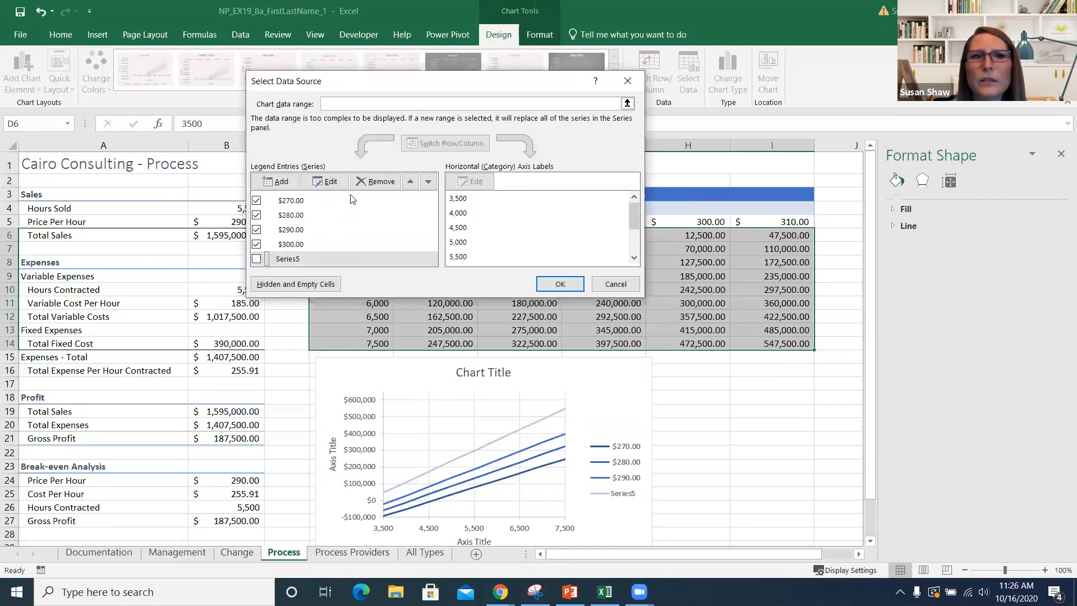
pyautogui.click(331, 182)
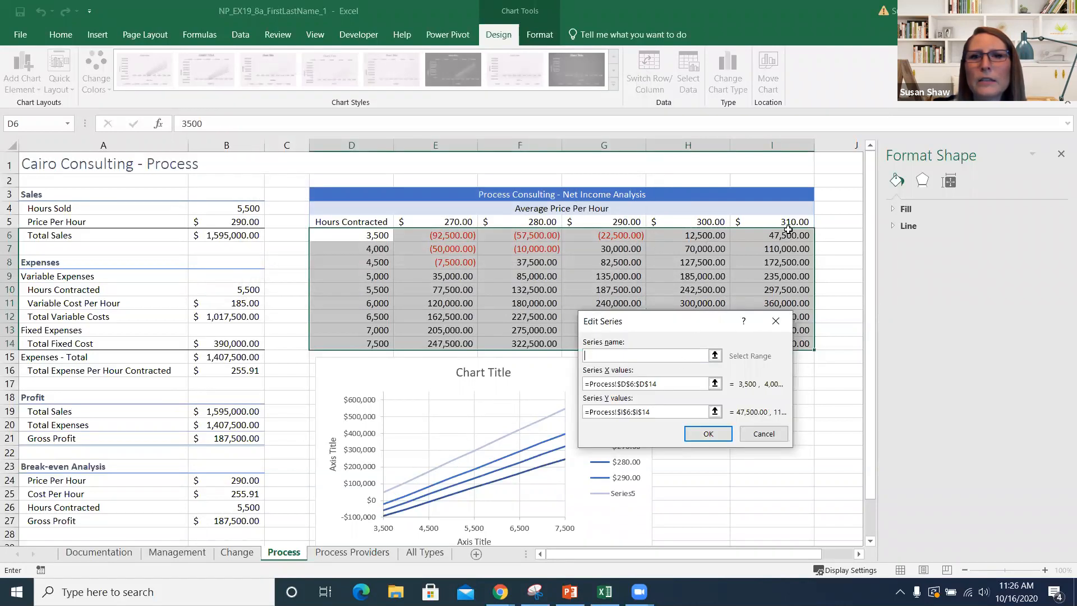
pyautogui.click(789, 221)
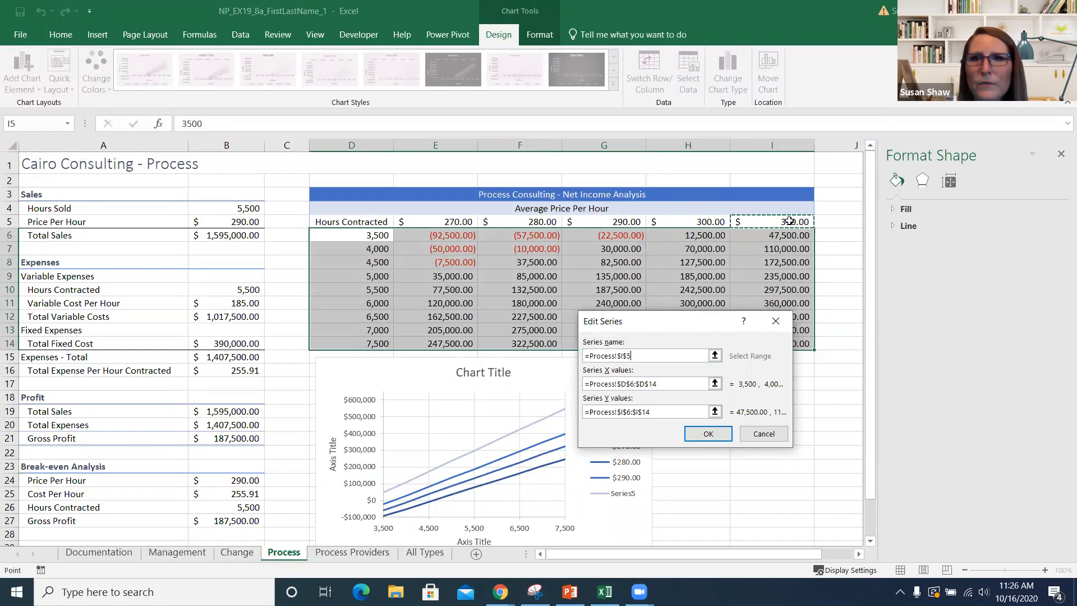
pyautogui.click(708, 434)
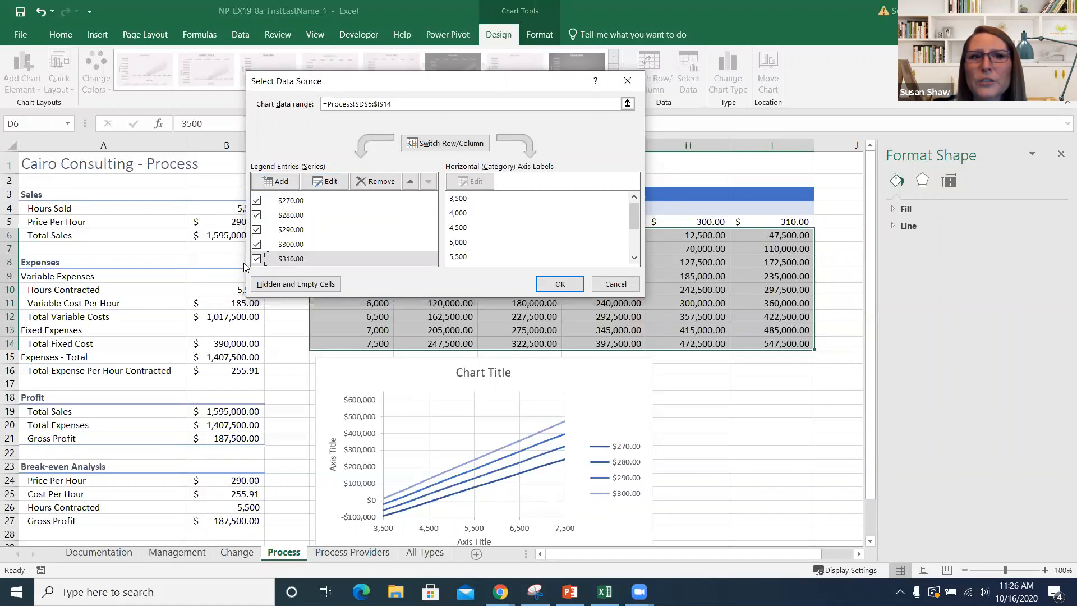
pyautogui.click(560, 283)
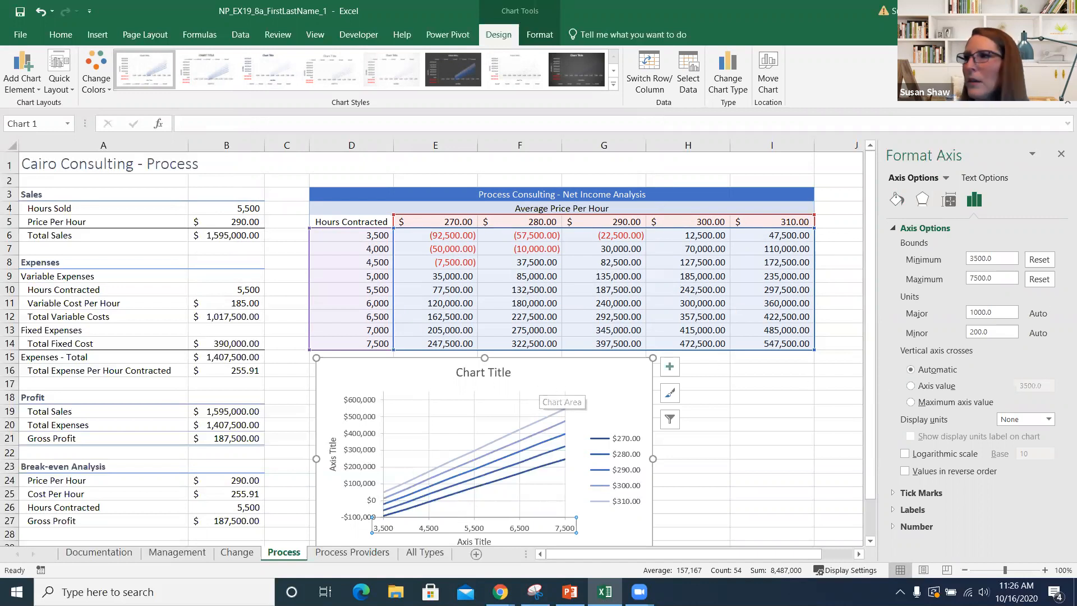
# Bring up the workbook's data tools on the Process sheet
pyautogui.hotkey('alt', 'Tab')
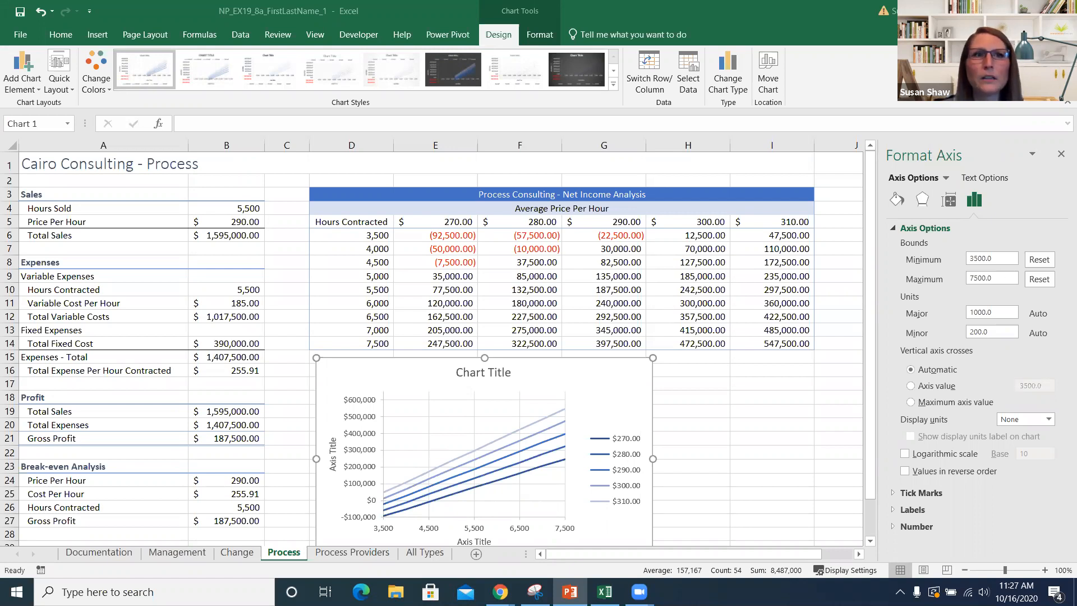
pyautogui.click(241, 35)
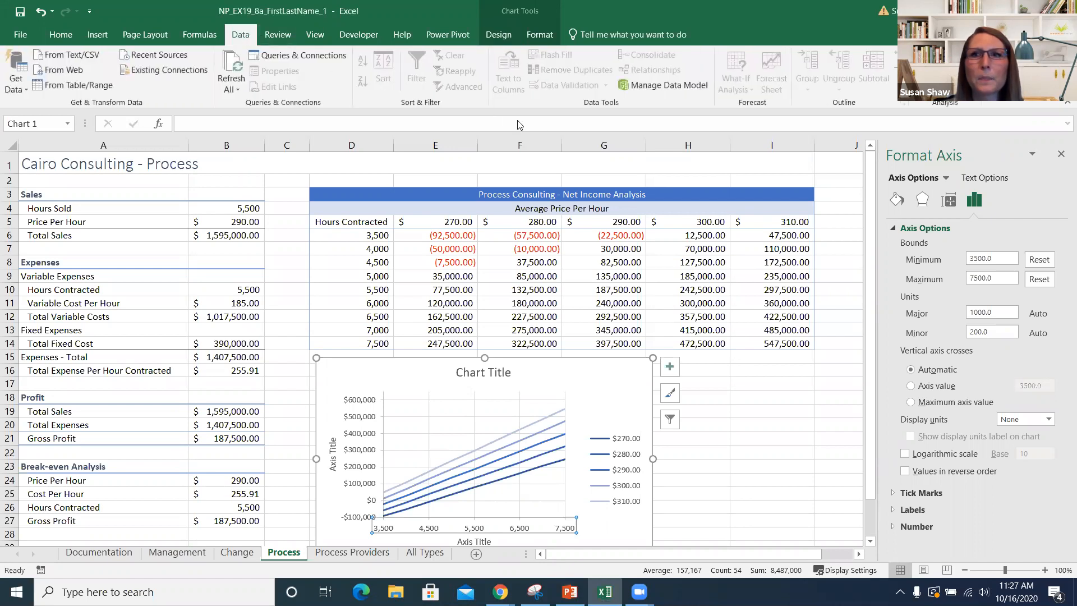